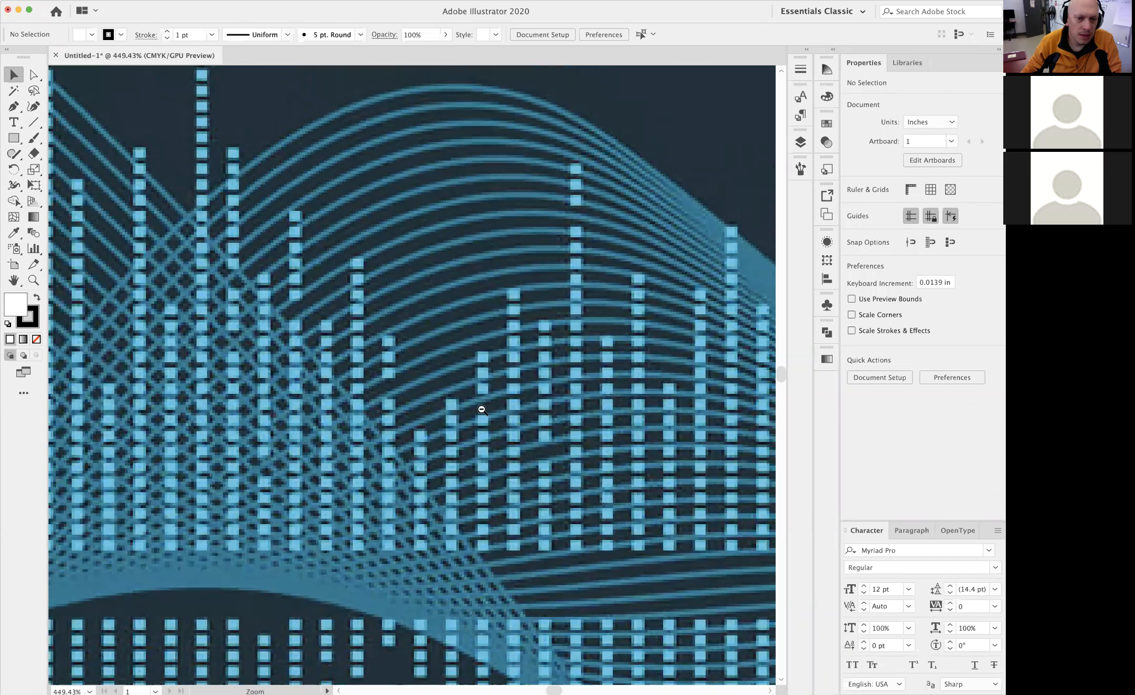
Rename Layer 1, which holds the placed waveform artwork, as "image"
{"action": "left_click_drag", "start_coordinate": [459, 434], "coordinate": [403, 381]}
{"action": "left_click_drag", "start_coordinate": [593, 411], "coordinate": [585, 413]}
{"action": "left_click_drag", "start_coordinate": [625, 416], "coordinate": [585, 416]}
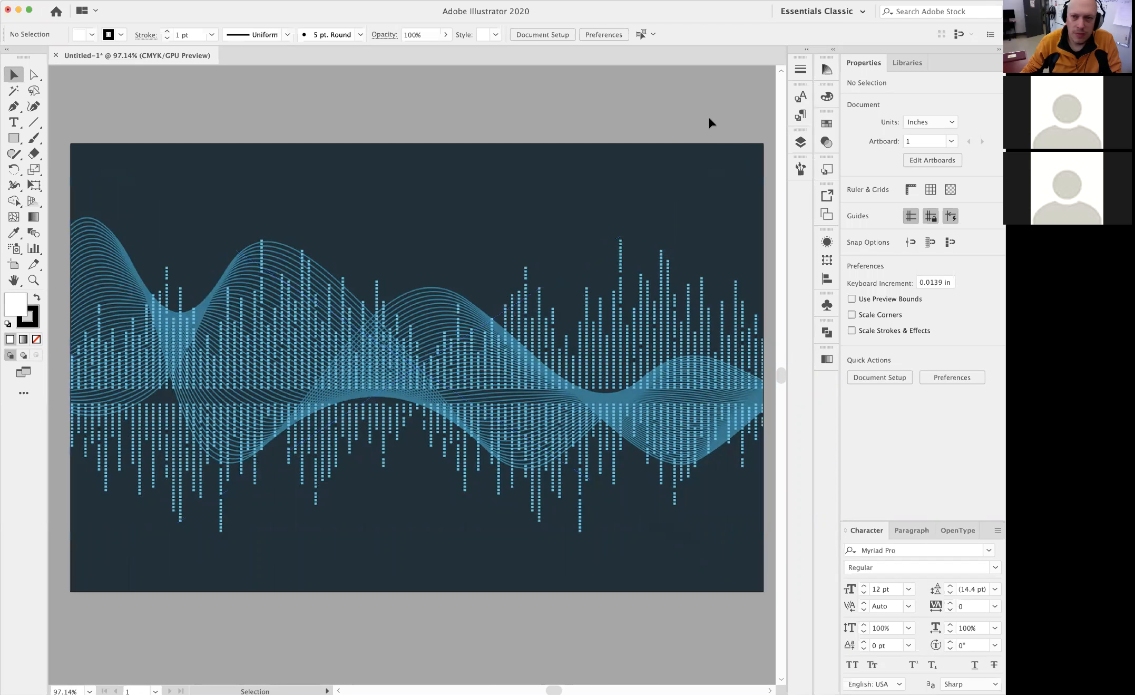
{"action": "left_click", "coordinate": [801, 142]}
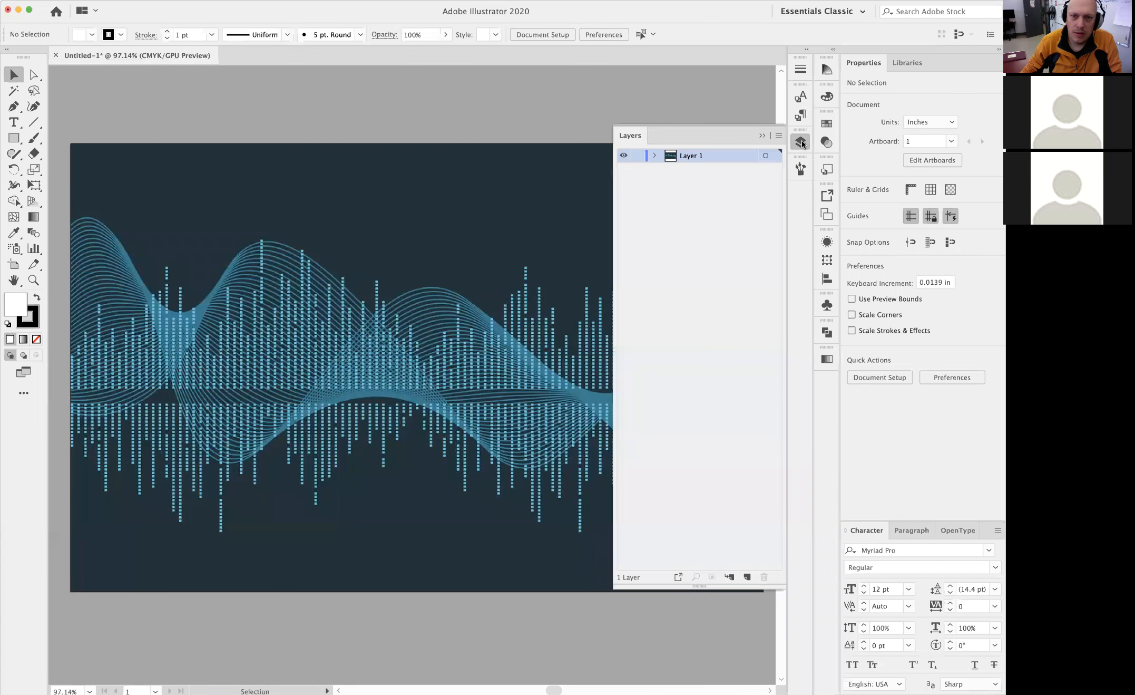
{"action": "double_click", "coordinate": [691, 155]}
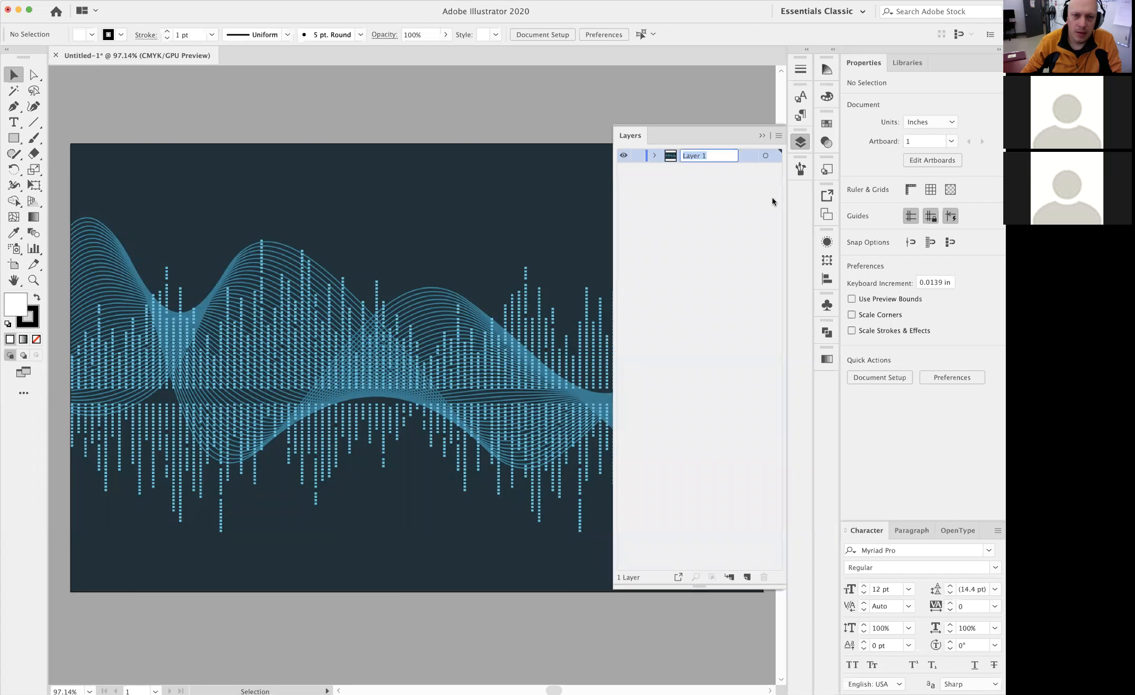
{"action": "type", "text": "image"}
{"action": "key", "text": "Return"}
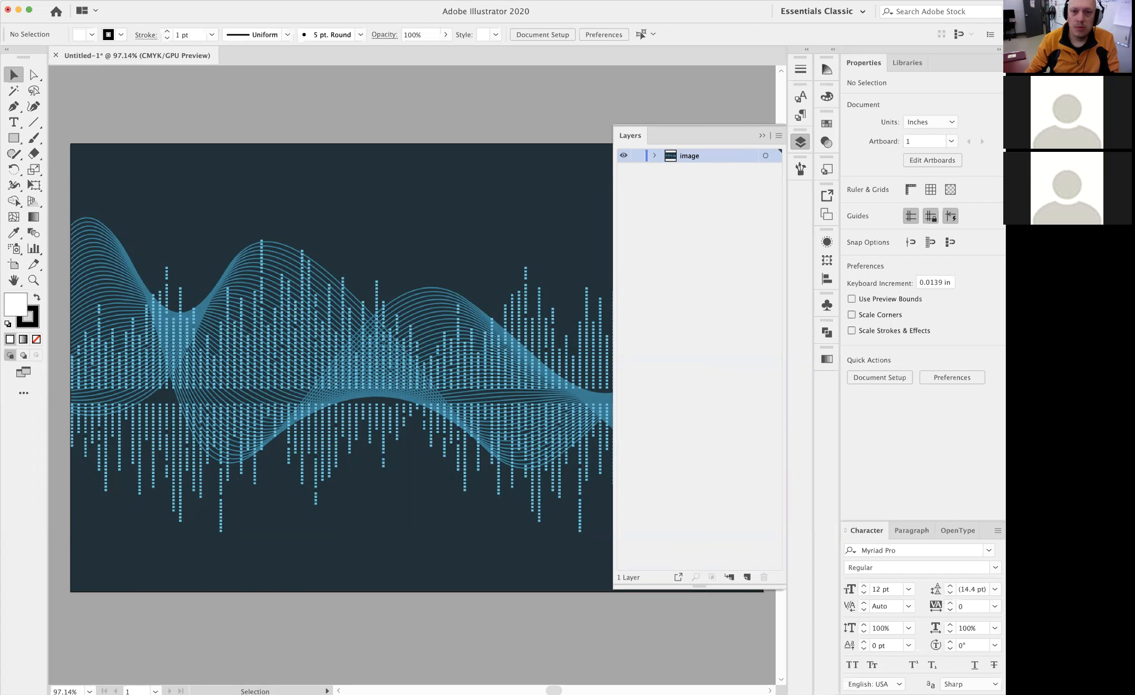
Lock the image layer and add a new empty layer above it
{"action": "left_click", "coordinate": [637, 156]}
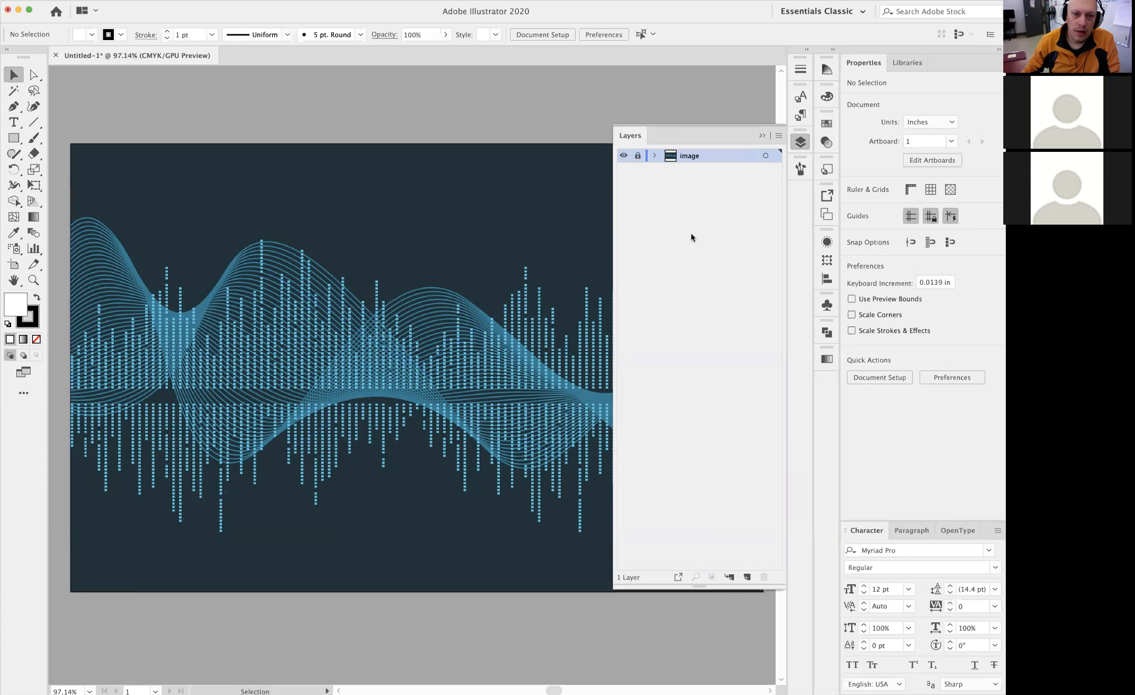
{"action": "left_click", "coordinate": [747, 577]}
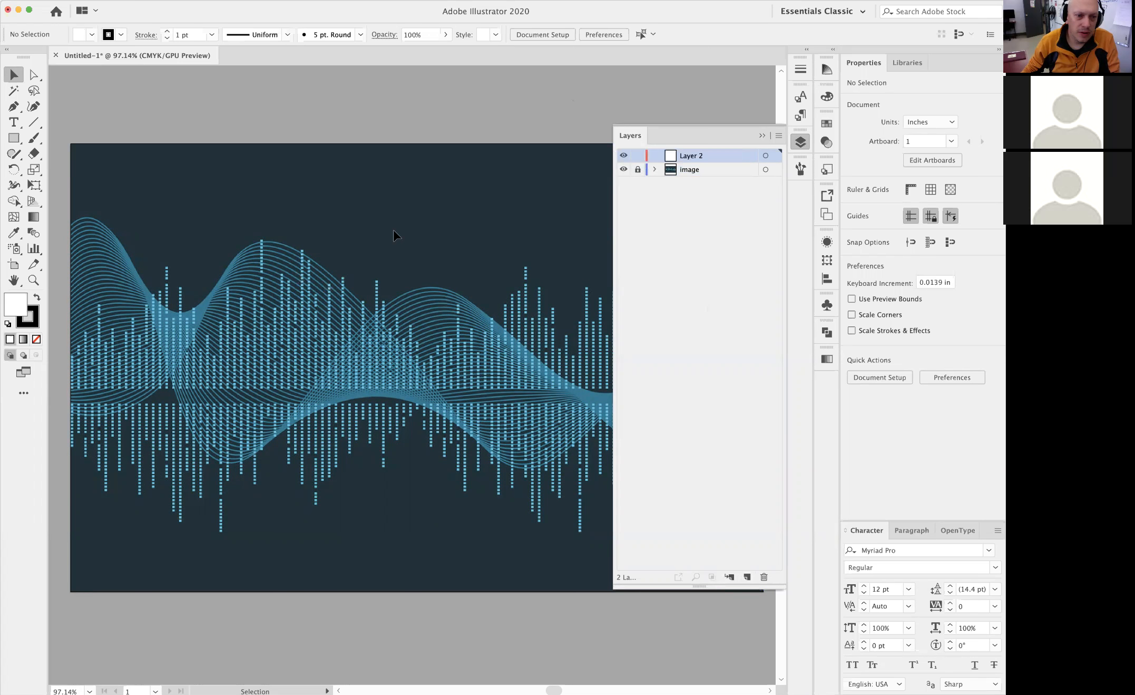
{"action": "left_click", "coordinate": [762, 137]}
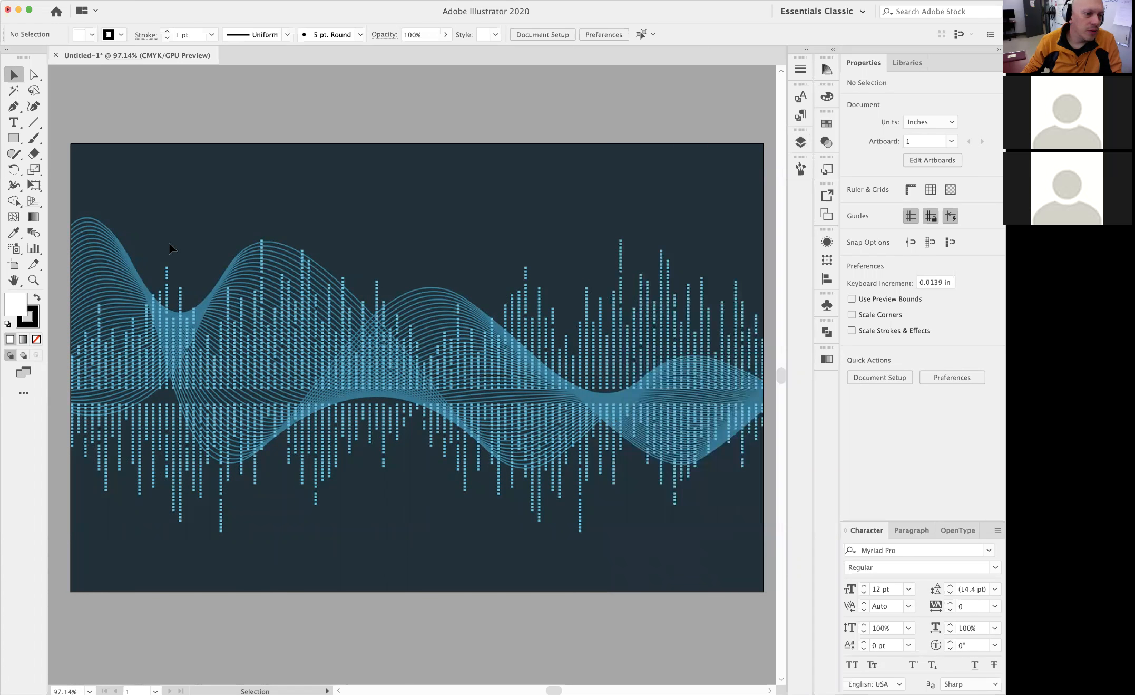
Draw a white square about 0.039 in wide without a stroke over the lowest square of the upper bars' second column
{"action": "left_click_drag", "start_coordinate": [163, 335], "coordinate": [340, 318]}
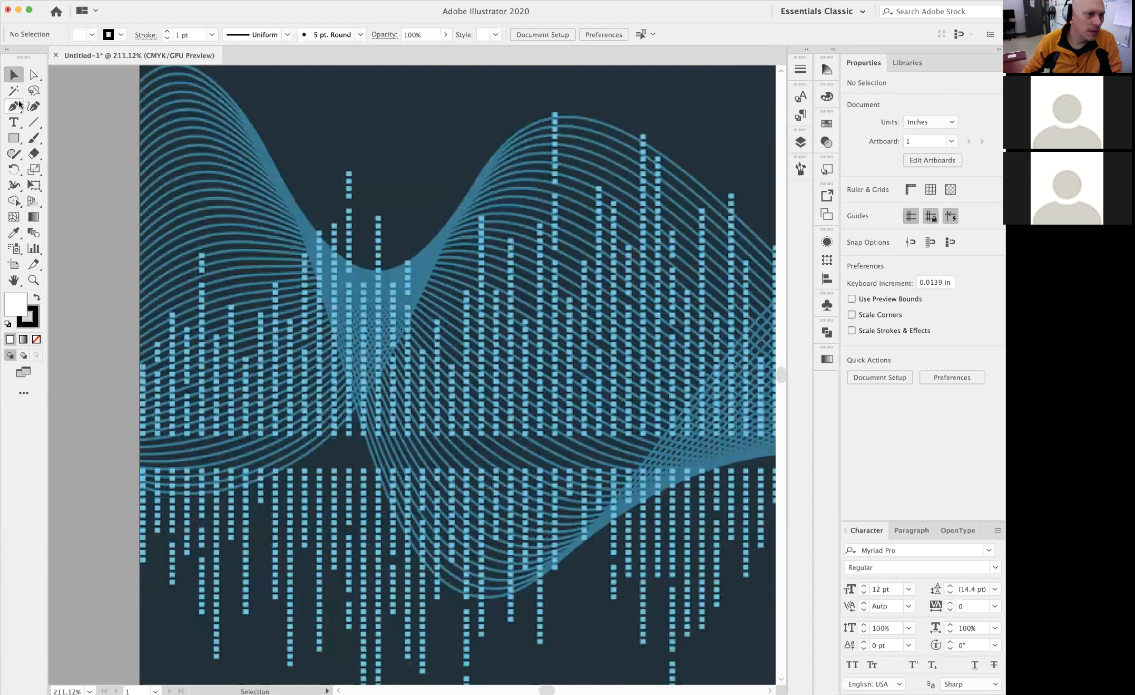
{"action": "left_click", "coordinate": [13, 138]}
{"action": "left_click", "coordinate": [34, 314]}
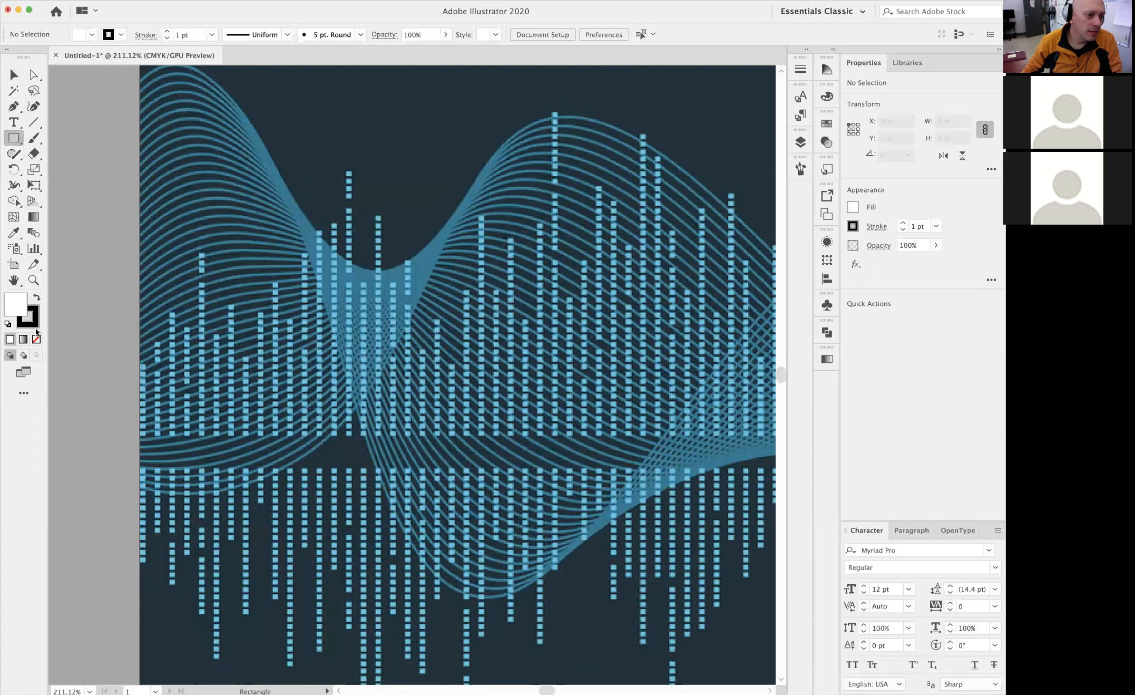
{"action": "left_click", "coordinate": [37, 338]}
{"action": "left_click", "coordinate": [18, 298]}
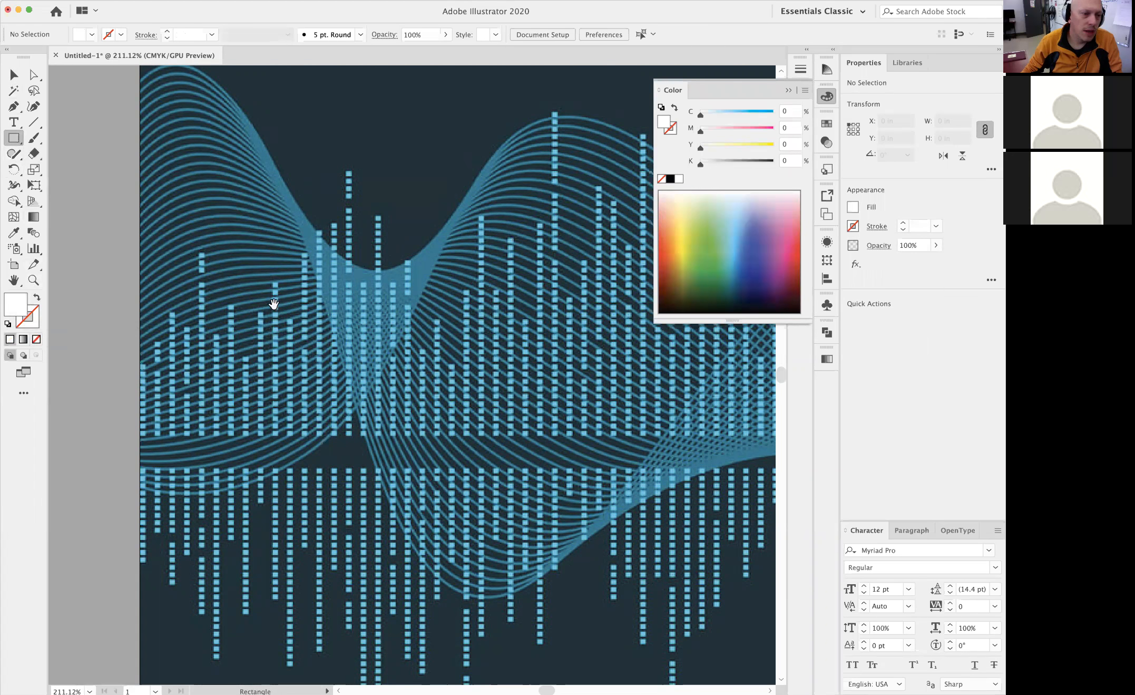
{"action": "left_click_drag", "start_coordinate": [230, 350], "coordinate": [347, 345]}
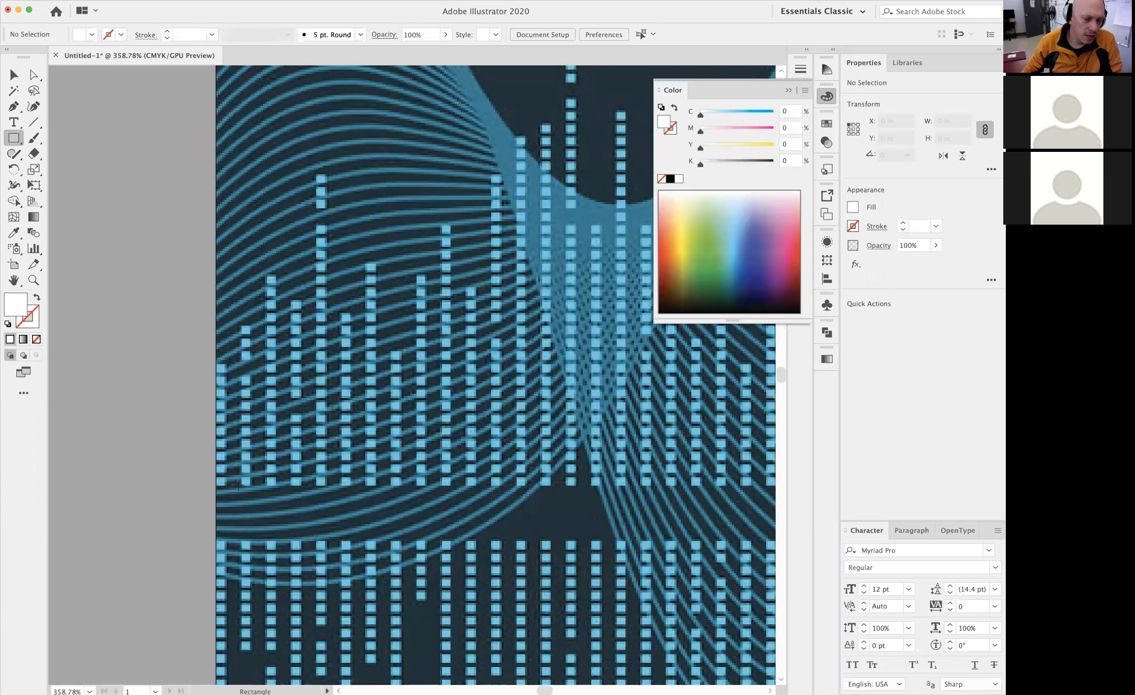
{"action": "mouse_move", "coordinate": [241, 483]}
{"action": "left_mouse_down"}
{"action": "mouse_move", "coordinate": [259, 480]}
{"action": "mouse_move", "coordinate": [248, 481]}
{"action": "left_mouse_up"}
Shift the white square slightly so it sits exactly over the traced square in the image
{"action": "left_click", "coordinate": [9, 76]}
{"action": "key", "text": "super+space"}
{"action": "left_click_drag", "start_coordinate": [276, 437], "coordinate": [464, 466]}
{"action": "mouse_move", "coordinate": [206, 529]}
{"action": "left_mouse_down"}
{"action": "mouse_move", "coordinate": [252, 521]}
{"action": "mouse_move", "coordinate": [208, 530]}
{"action": "left_mouse_up"}
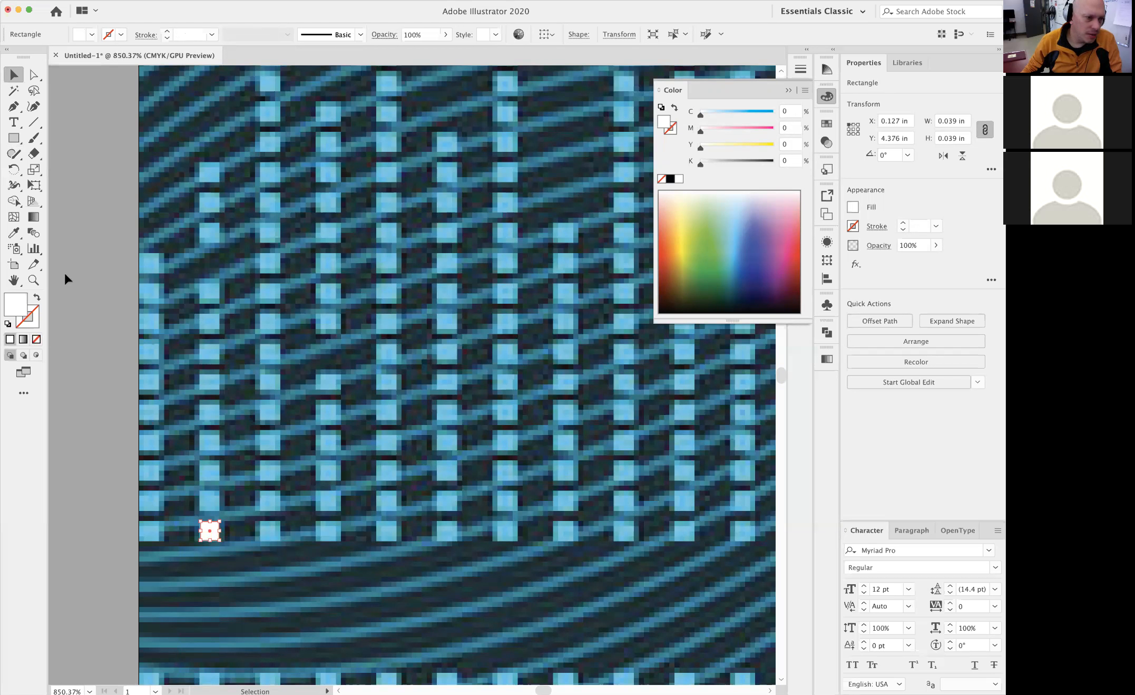
Try recoloring the white square with the light blue sampled from the image using the Eyedropper, and undo it
{"action": "left_click", "coordinate": [15, 235]}
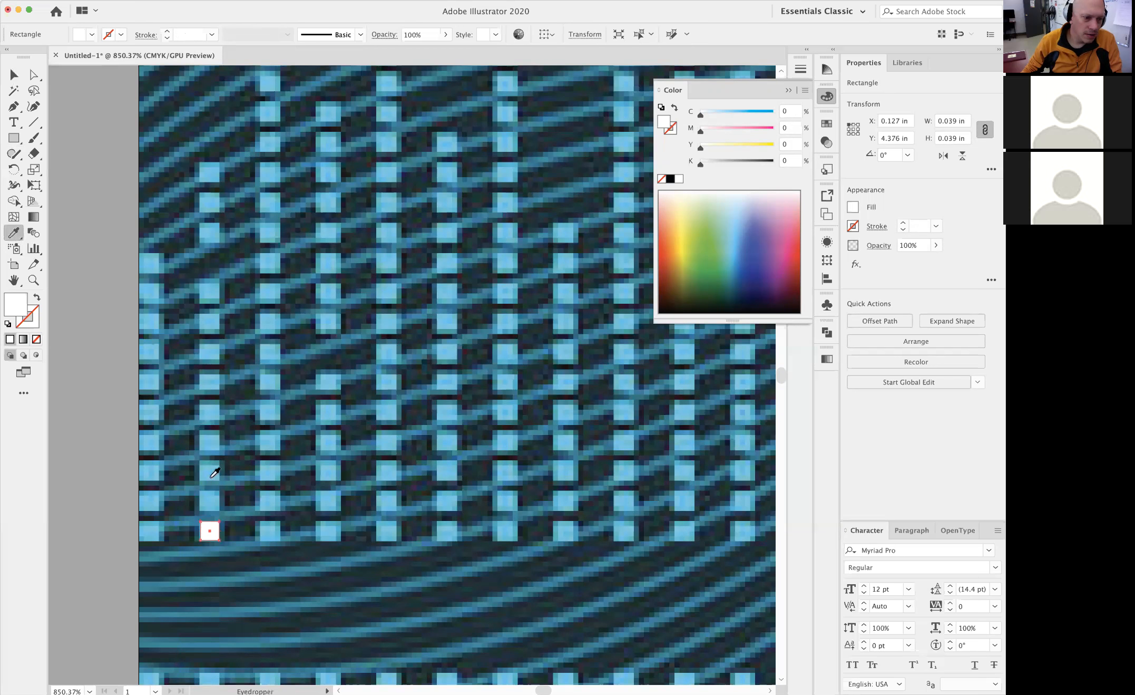
{"action": "left_click", "coordinate": [211, 470]}
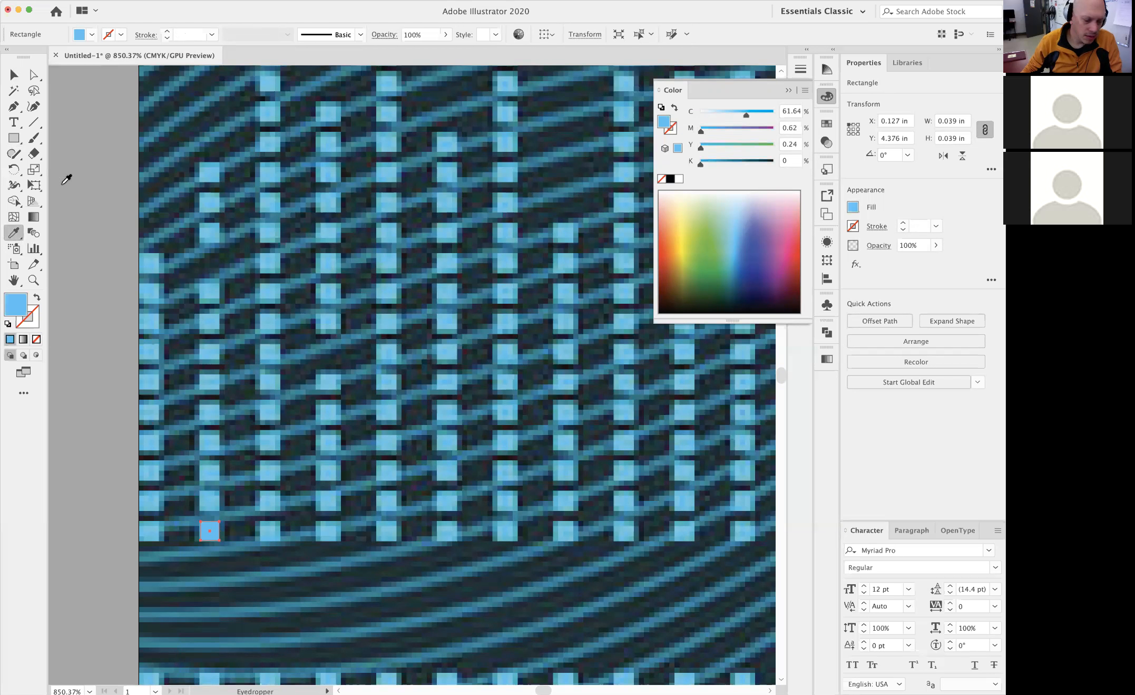
{"action": "key", "text": "super+z"}
{"action": "left_click", "coordinate": [14, 74]}
{"action": "left_click", "coordinate": [114, 457]}
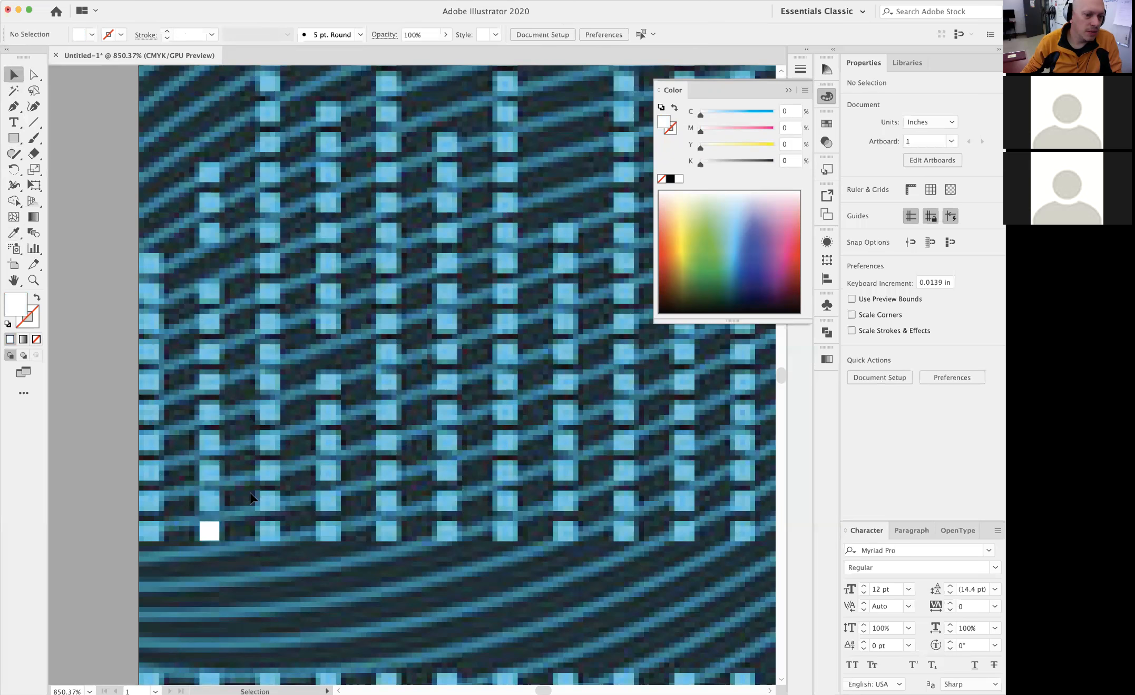
Duplicate the white square straight up onto the next square in the same column
{"action": "left_click", "coordinate": [207, 531]}
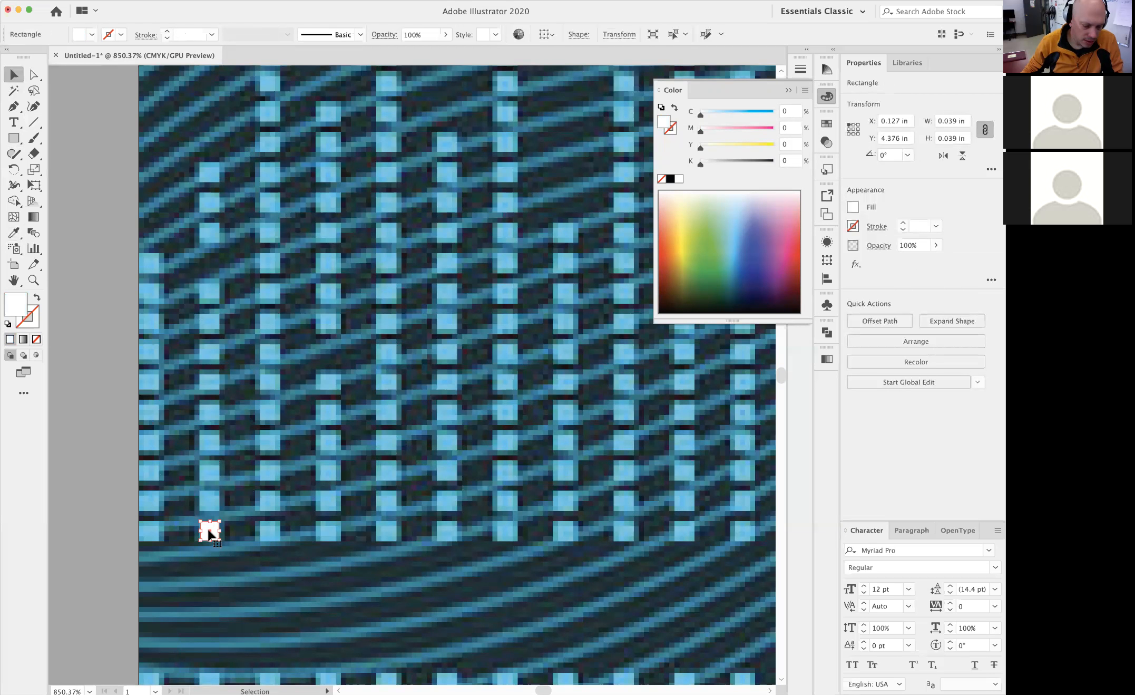
{"action": "left_click_drag", "start_coordinate": [214, 532], "coordinate": [213, 503]}
{"action": "key", "text": "shift"}
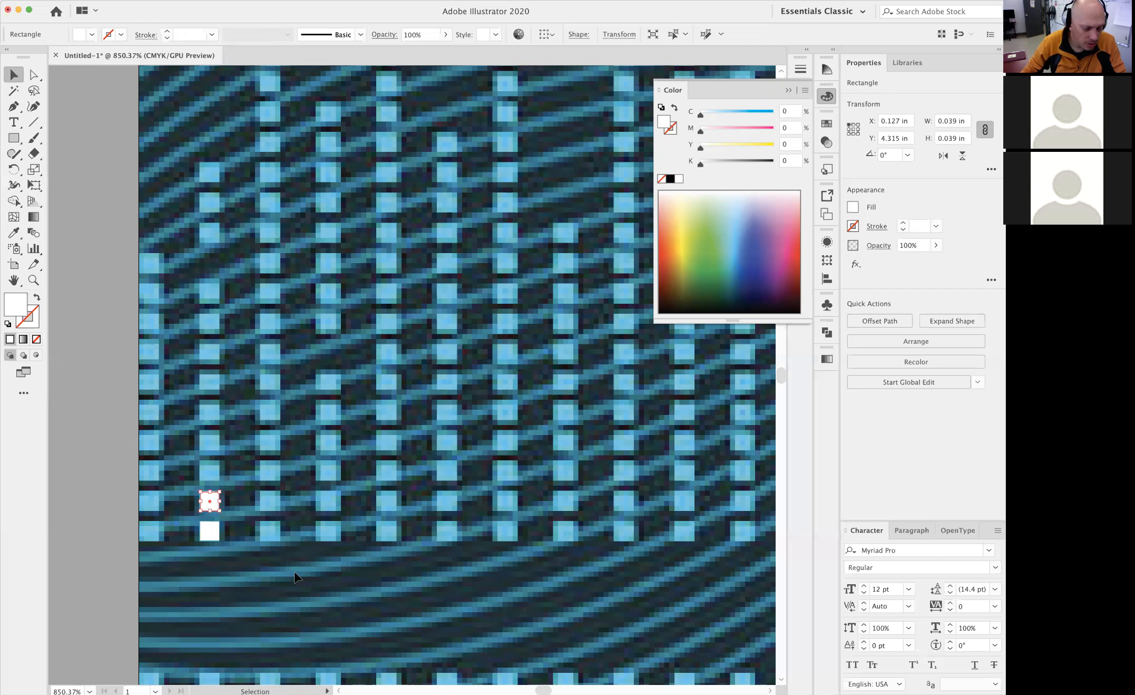
Repeat the upward duplication with Transform Again until white squares cover the whole traced column, and deselect
{"action": "key", "text": "super"}
{"action": "key", "text": "super+d"}
{"action": "key", "text": "super+d"}
{"action": "key", "text": "super+d"}
{"action": "key", "text": "super+d"}
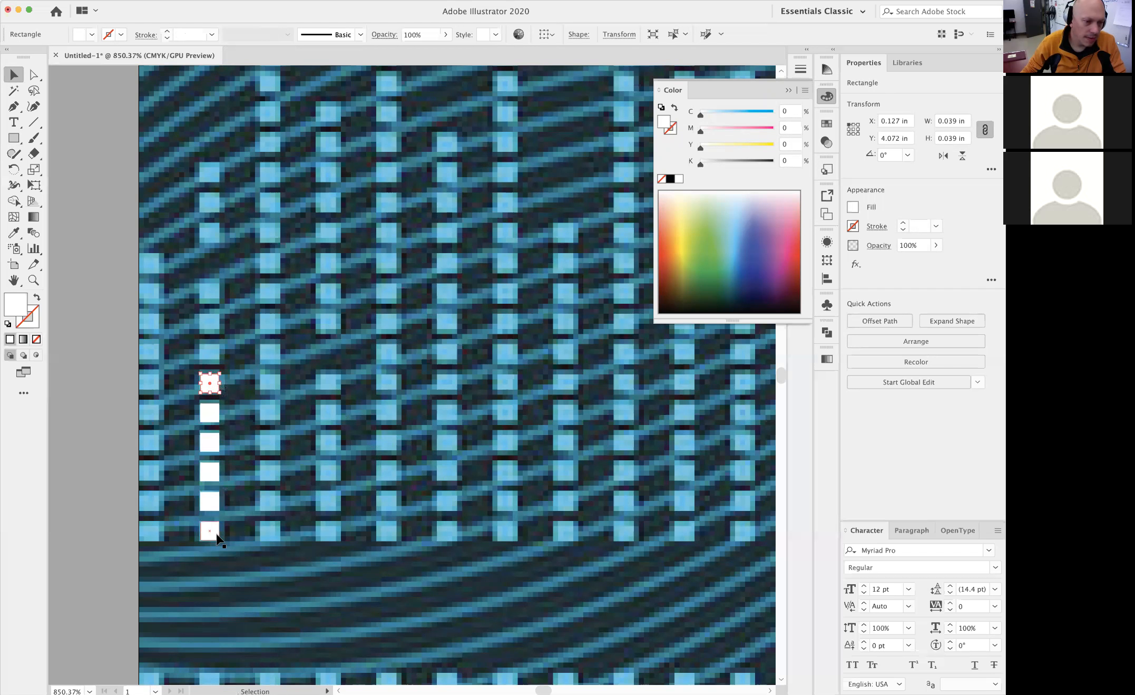
{"action": "key", "text": "super+d"}
{"action": "key", "text": "super+d"}
{"action": "key", "text": "super+d"}
{"action": "key", "text": "super+d"}
{"action": "key", "text": "super+d"}
{"action": "key", "text": "super+d"}
{"action": "key", "text": "super+d"}
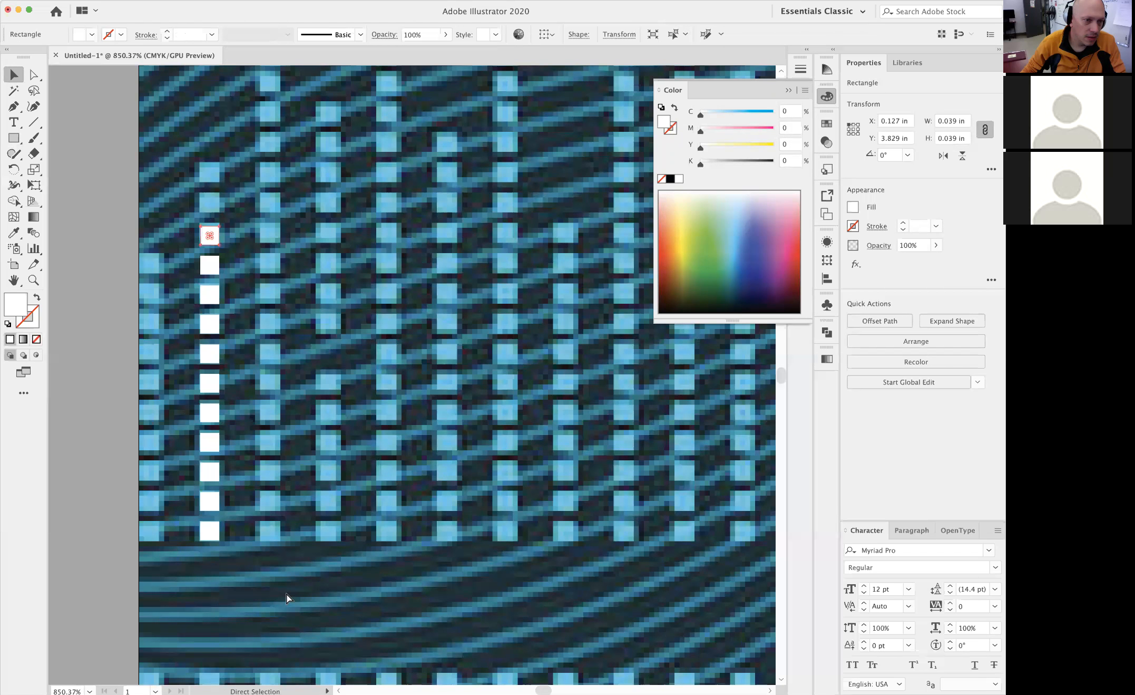
{"action": "left_click", "coordinate": [105, 318]}
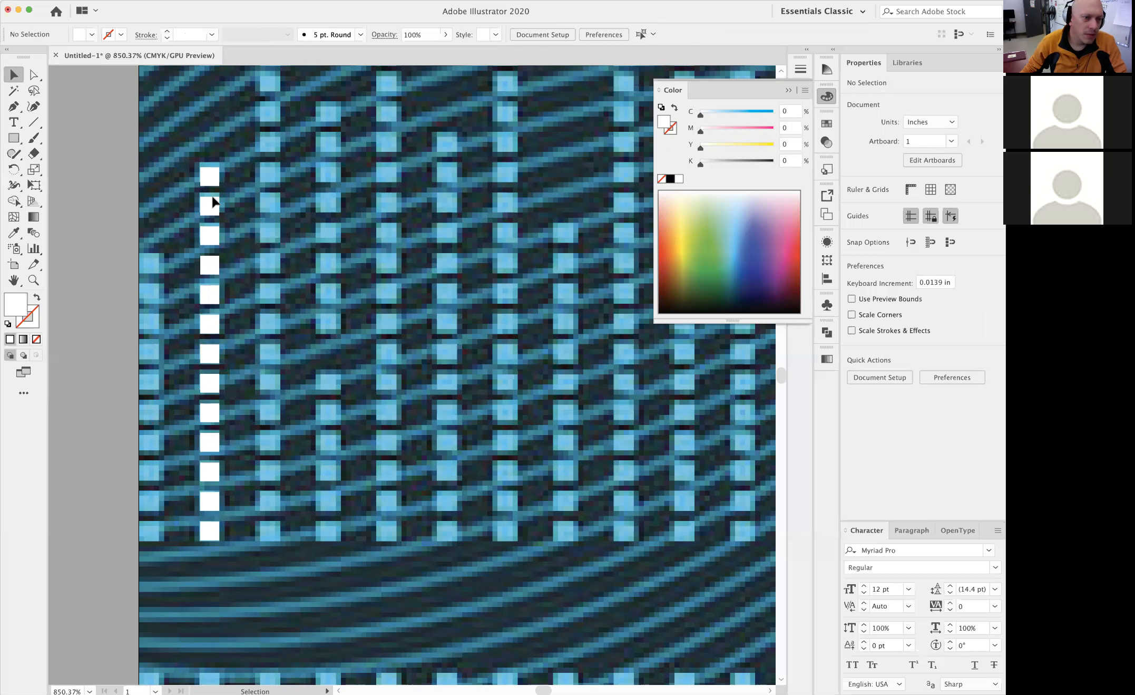
Extend the column upward with repeated copies of its top square until it is about 2.23 in tall, and deselect
{"action": "left_click", "coordinate": [403, 375], "text": "alt"}
{"action": "left_click", "coordinate": [440, 369], "text": "alt+super"}
{"action": "left_click_drag", "start_coordinate": [458, 331], "coordinate": [269, 431]}
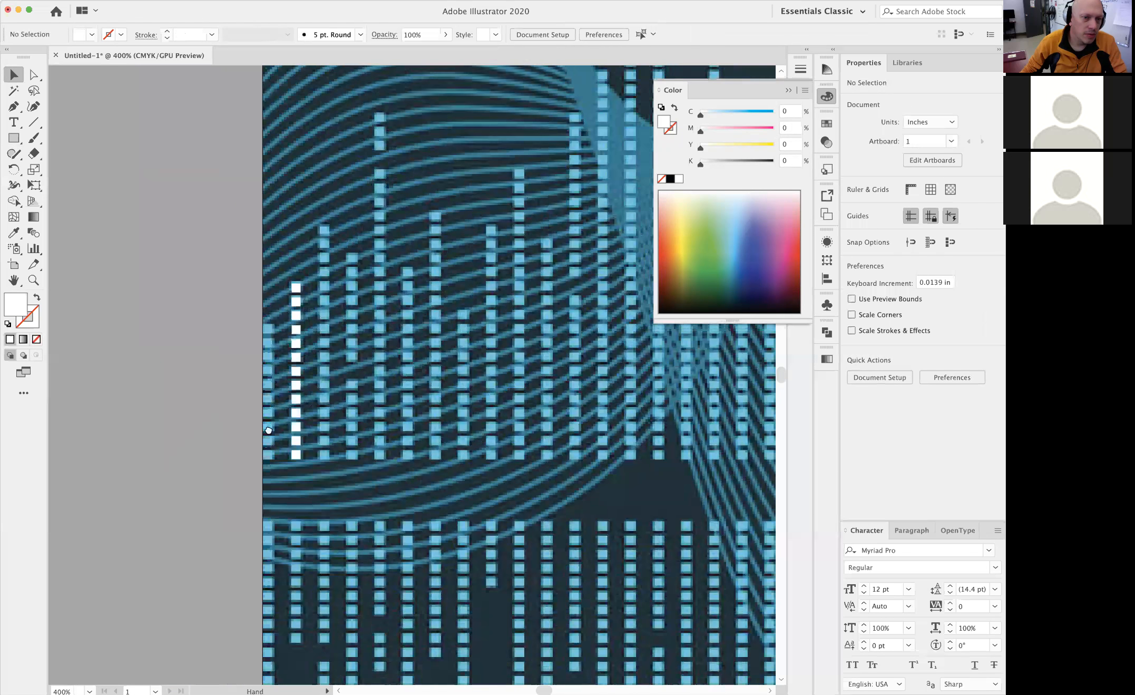
{"action": "left_click", "coordinate": [444, 277], "text": "alt+super"}
{"action": "left_click_drag", "start_coordinate": [431, 405], "coordinate": [395, 414]}
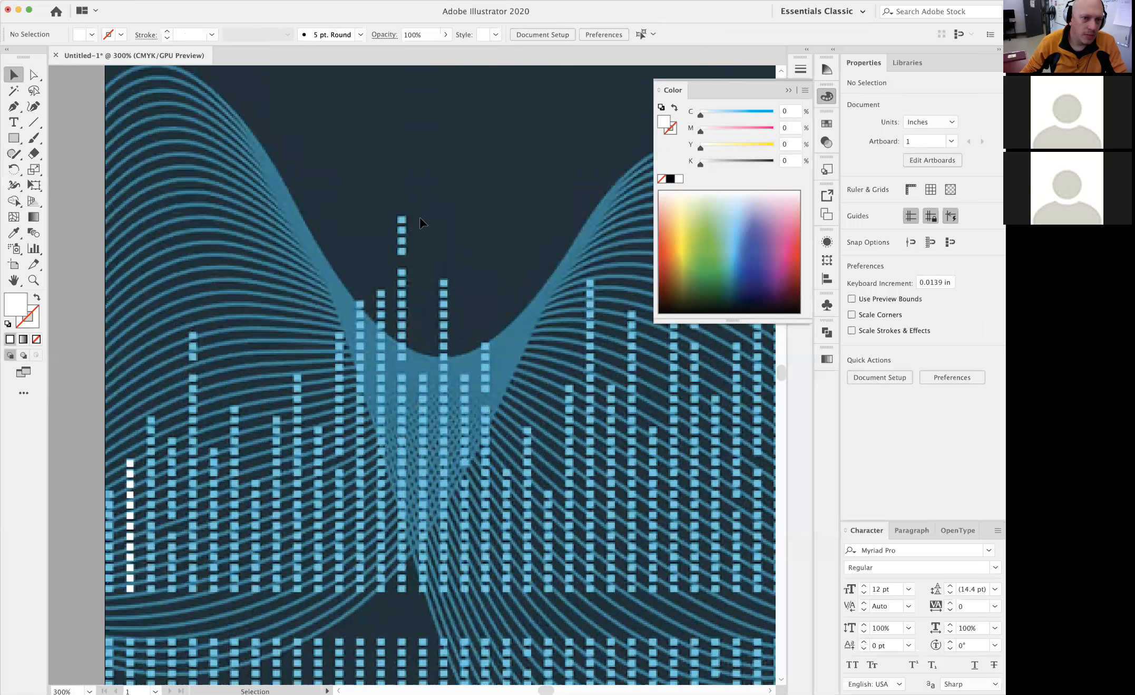
{"action": "left_click", "coordinate": [131, 463]}
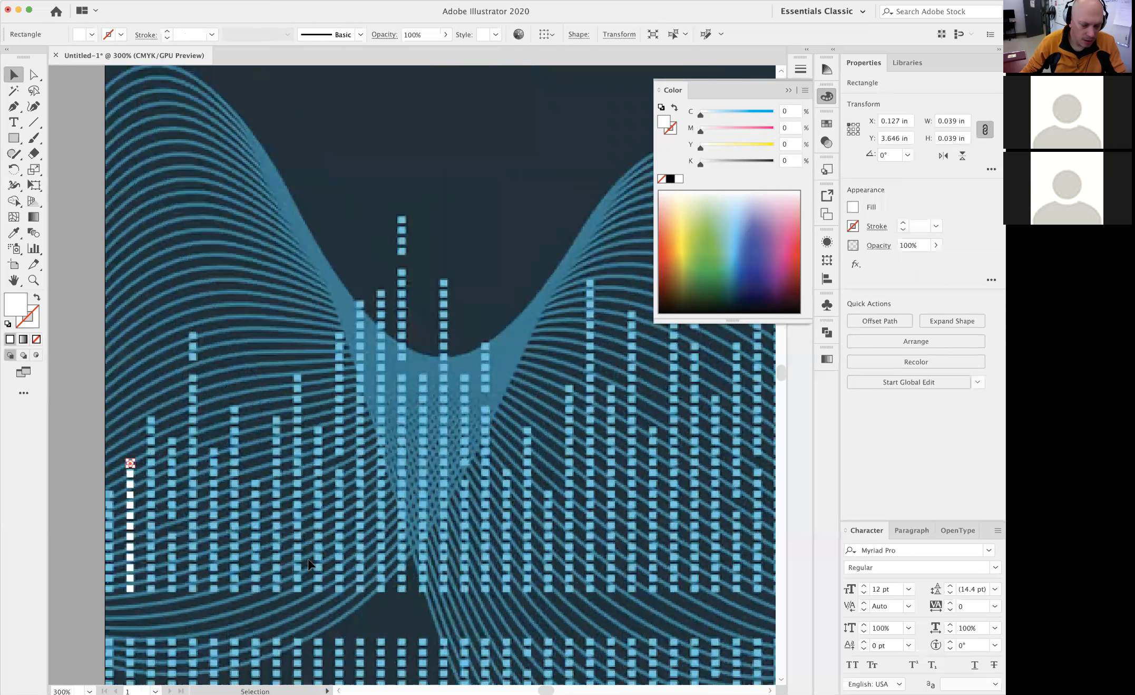
{"action": "key", "text": "alt+Up"}
{"action": "key", "text": "alt+Up"}
{"action": "key", "text": "alt+Up"}
{"action": "key", "text": "alt+Up"}
{"action": "key", "text": "alt+Up"}
{"action": "key", "text": "alt+Up"}
{"action": "key", "text": "alt+Up"}
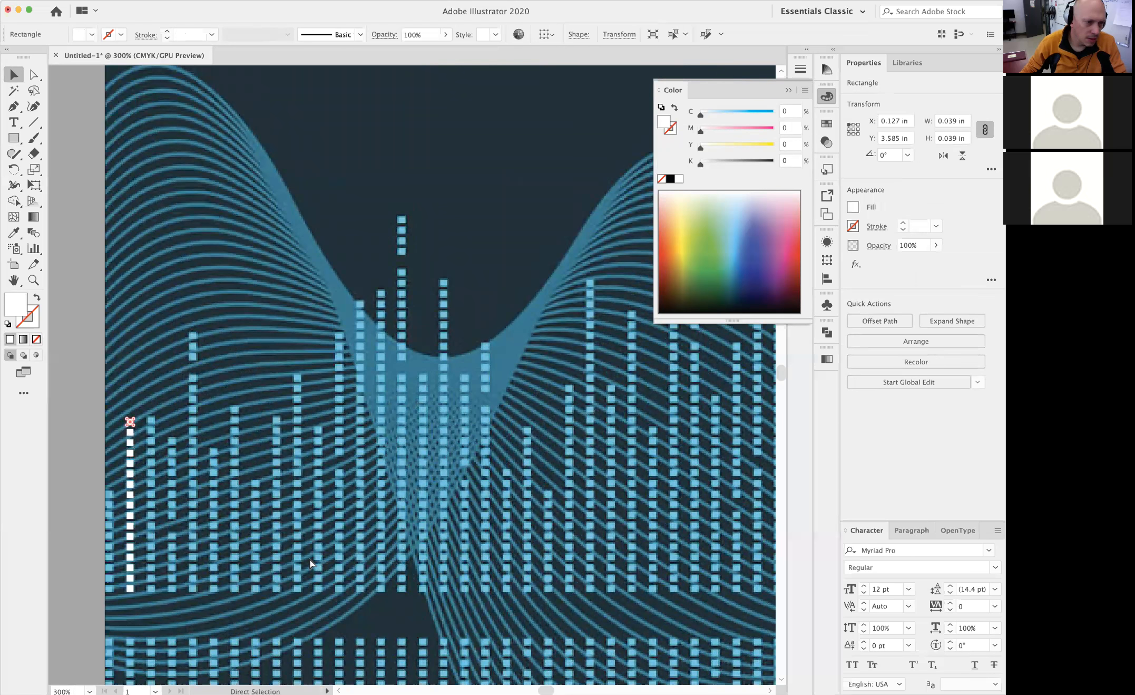
{"action": "key", "text": "alt+Up"}
{"action": "key", "text": "alt+Up"}
{"action": "key", "text": "alt+Up"}
{"action": "key", "text": "alt+Up"}
{"action": "key", "text": "alt+Up"}
{"action": "key", "text": "alt+Up"}
{"action": "key", "text": "alt+Up"}
{"action": "key", "text": "alt+Up"}
{"action": "key", "text": "alt+Up"}
{"action": "key", "text": "alt+Up"}
{"action": "key", "text": "alt+Up"}
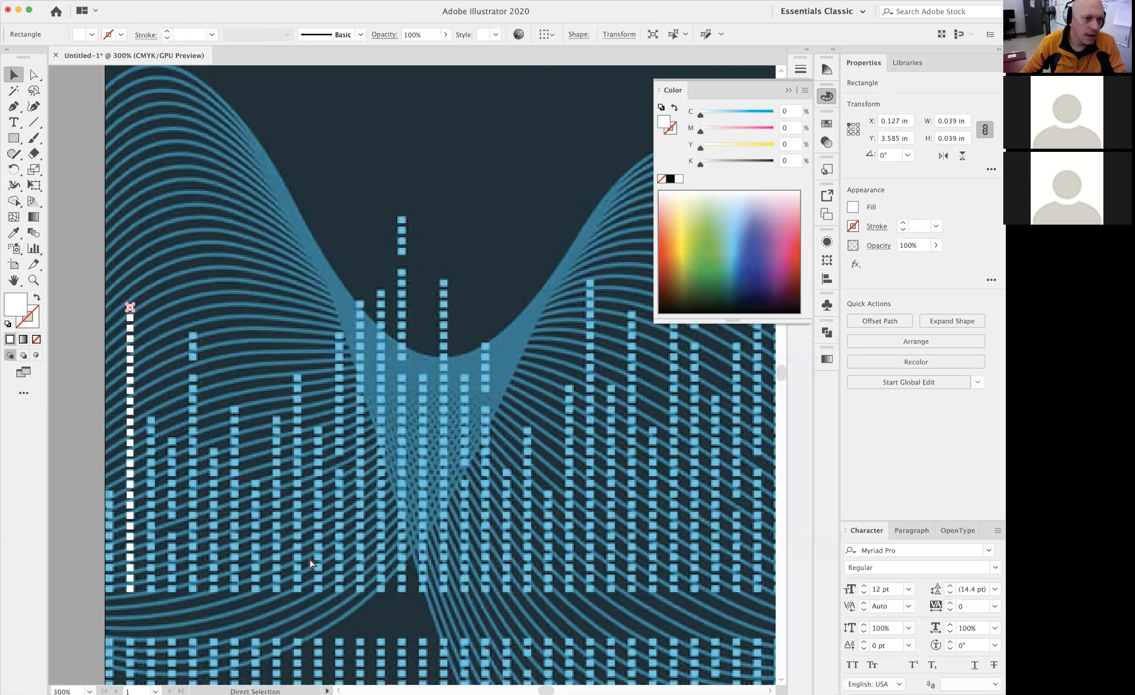
{"action": "key", "text": "alt+Up"}
{"action": "key", "text": "alt+Up"}
{"action": "key", "text": "alt+Up"}
{"action": "key", "text": "alt+Up"}
{"action": "key", "text": "alt+Up"}
{"action": "key", "text": "alt+Up"}
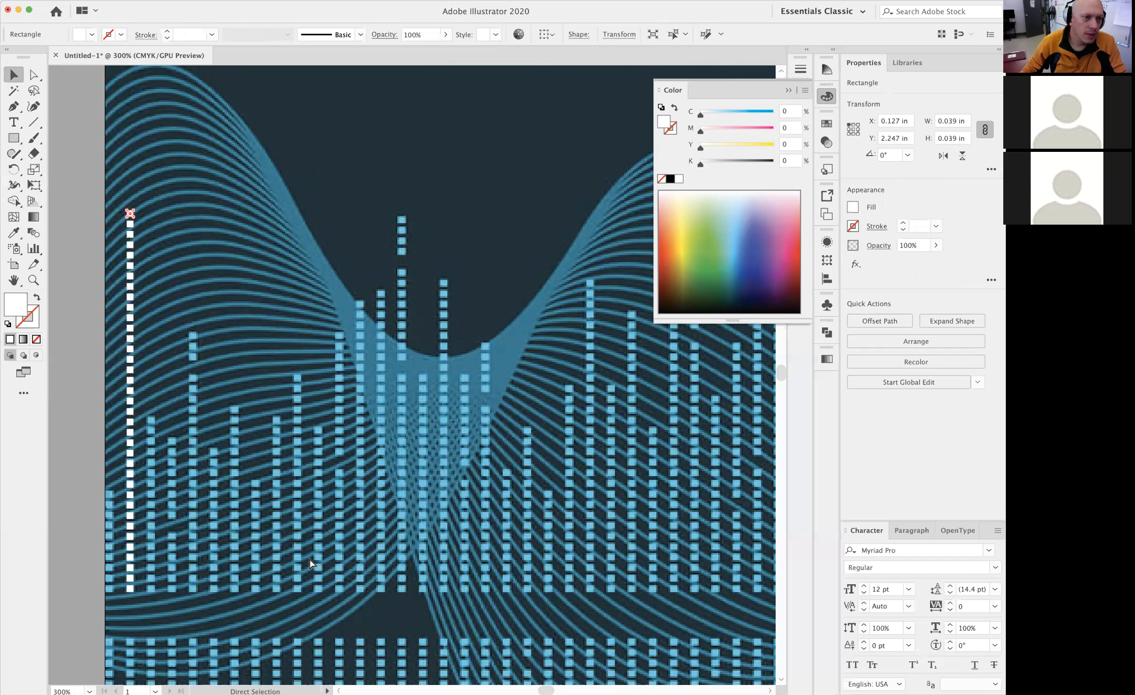
{"action": "left_click", "coordinate": [788, 90]}
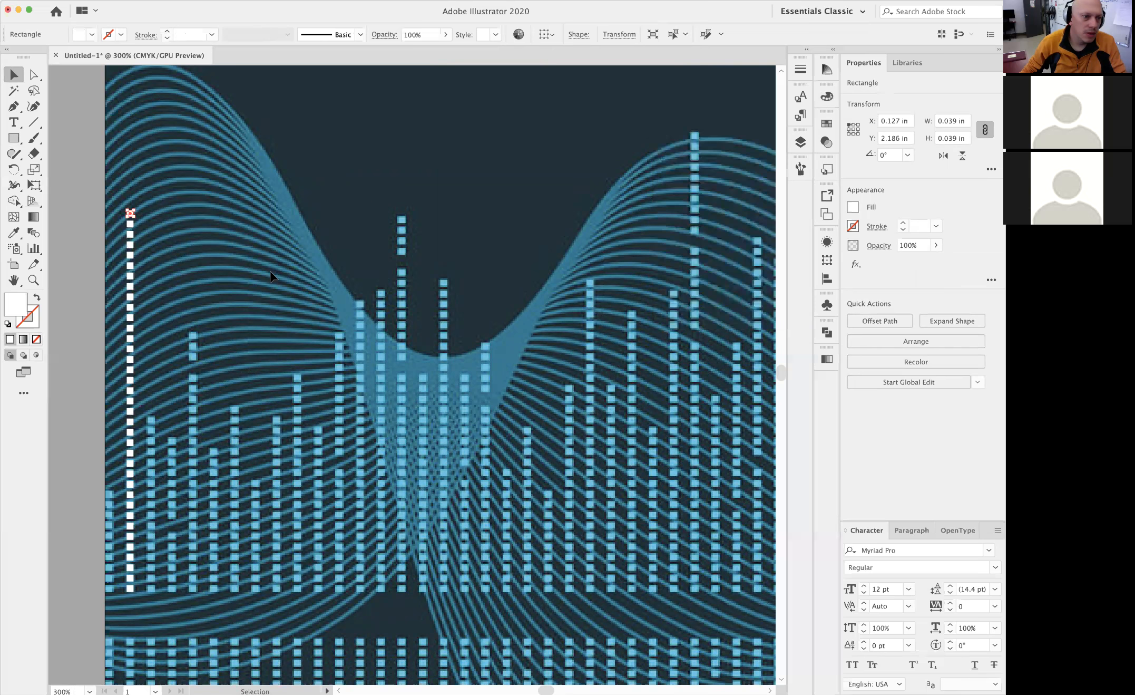
{"action": "left_click", "coordinate": [92, 196]}
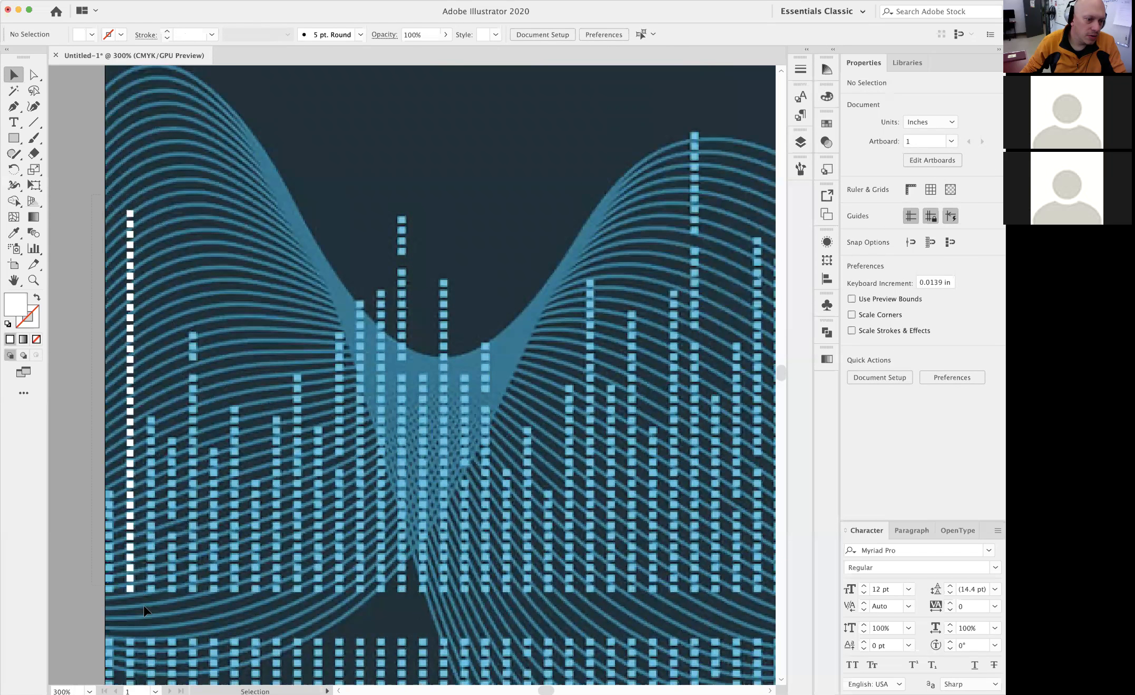
Select the whole white column and duplicate it horizontally about 0.12 in to the right, onto the next traced column
{"action": "left_click_drag", "start_coordinate": [151, 601], "coordinate": [152, 602]}
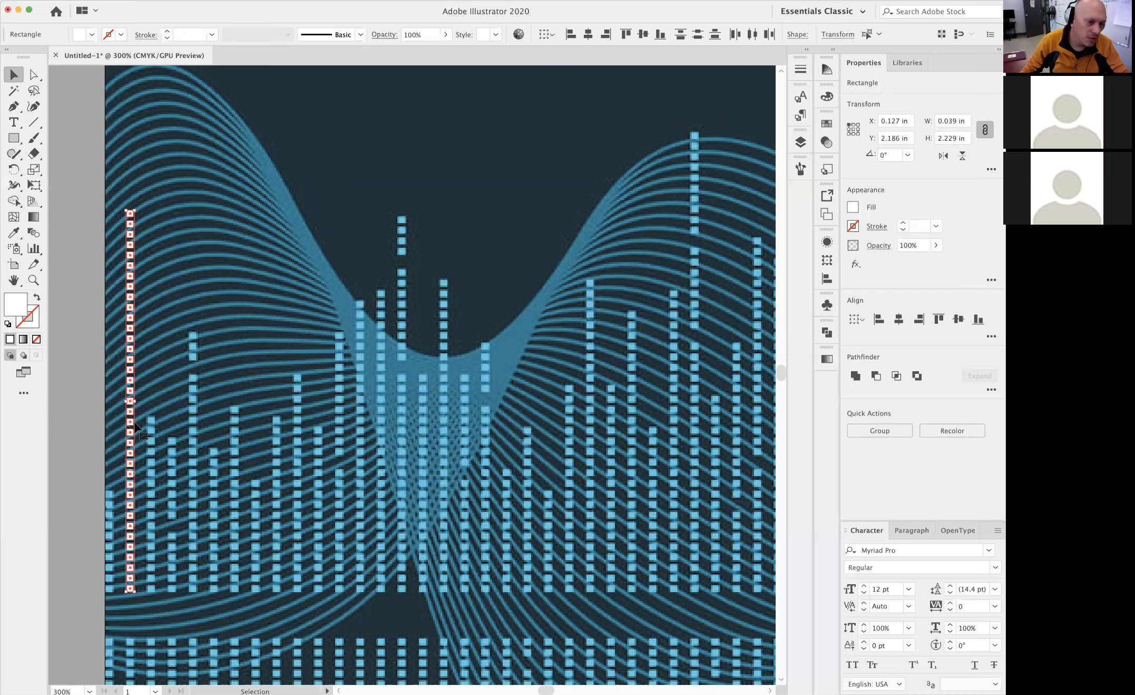
{"action": "left_click_drag", "start_coordinate": [146, 555], "coordinate": [363, 543]}
{"action": "left_click_drag", "start_coordinate": [332, 372], "coordinate": [323, 385]}
{"action": "left_click_drag", "start_coordinate": [313, 396], "coordinate": [374, 391]}
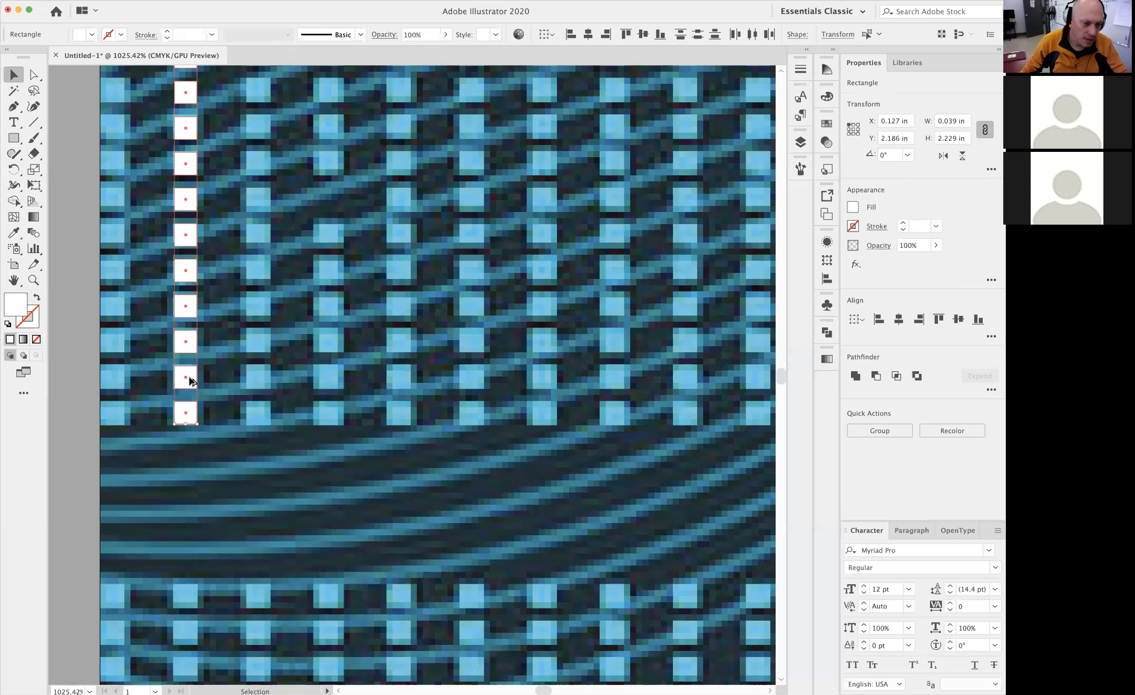
{"action": "left_click_drag", "start_coordinate": [186, 378], "coordinate": [258, 380]}
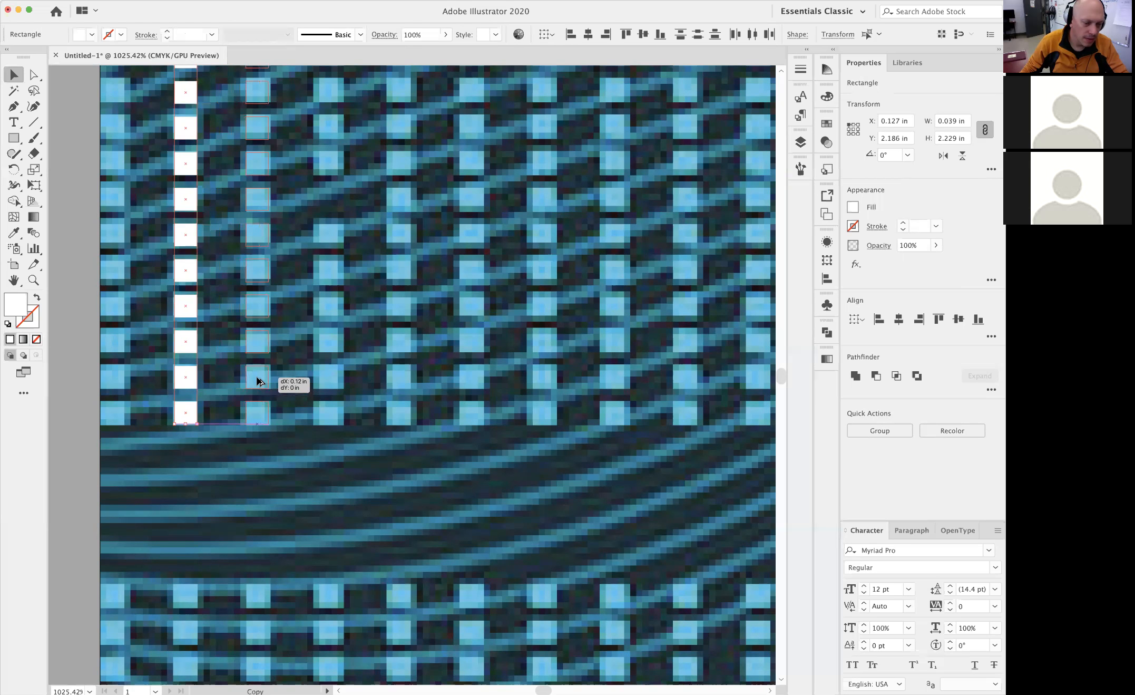
{"action": "key", "text": "shift"}
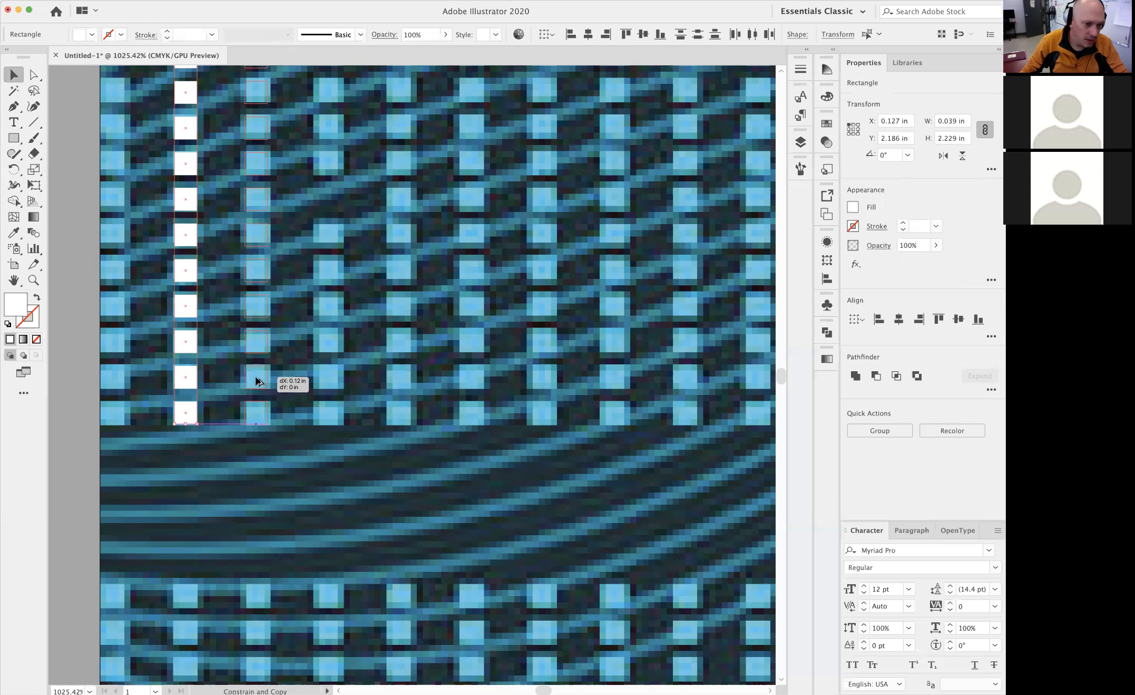
{"action": "left_click_drag", "start_coordinate": [258, 380], "coordinate": [258, 378]}
Repeat the horizontal duplication of the white column with Transform Again until columns span the full image width, and deselect
{"action": "left_click", "coordinate": [383, 279], "text": "alt+super"}
{"action": "left_click", "coordinate": [383, 279], "text": "alt+super"}
{"action": "left_click", "coordinate": [384, 279], "text": "alt+super"}
{"action": "left_click_drag", "start_coordinate": [463, 338], "coordinate": [319, 400]}
{"action": "left_click", "coordinate": [318, 401], "text": "alt+super"}
{"action": "left_click_drag", "start_coordinate": [409, 403], "coordinate": [196, 395]}
{"action": "left_click", "coordinate": [404, 414], "text": "alt+super"}
{"action": "left_click", "coordinate": [452, 409], "text": "alt+super"}
{"action": "left_click_drag", "start_coordinate": [456, 409], "coordinate": [395, 410]}
{"action": "left_click", "coordinate": [432, 404], "text": "alt+super"}
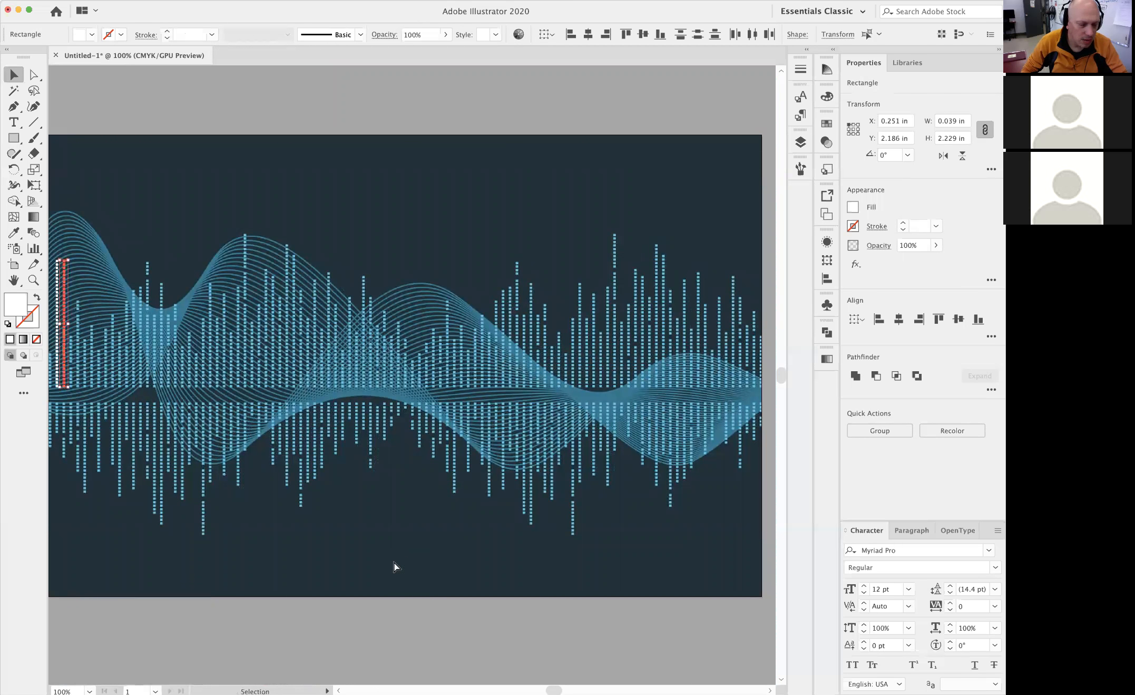
{"action": "key", "text": "shift+Right"}
{"action": "key", "text": "alt+shift+Right"}
{"action": "key", "text": "alt+shift+Right"}
{"action": "key", "text": "alt+shift+Right"}
{"action": "key", "text": "alt+shift+Right"}
{"action": "key", "text": "alt+shift+Right"}
{"action": "key", "text": "alt+shift+Right"}
{"action": "key", "text": "alt+shift+Right"}
{"action": "key", "text": "alt+shift+Right"}
{"action": "key", "text": "alt+shift+Right"}
{"action": "key", "text": "alt+shift+Right"}
{"action": "key", "text": "alt+shift+Right"}
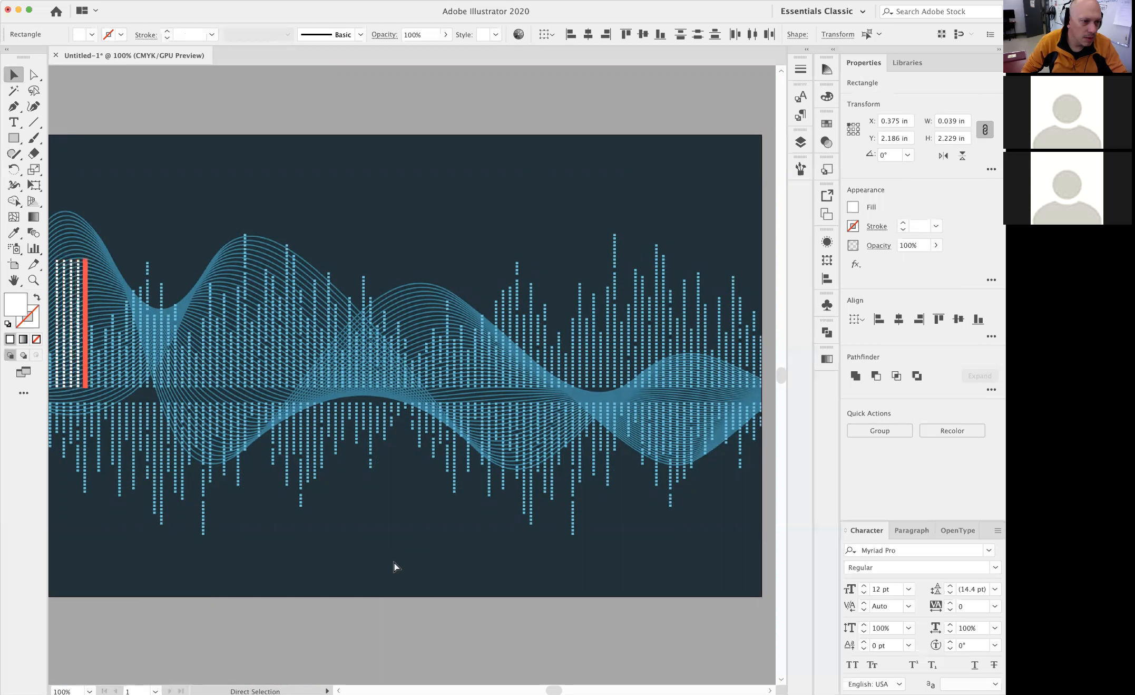
{"action": "key", "text": "alt+shift+Right"}
{"action": "key", "text": "alt+shift+Right"}
{"action": "key", "text": "alt+shift+Right"}
{"action": "key", "text": "alt+shift+Right"}
{"action": "key", "text": "alt+shift+Right"}
{"action": "key", "text": "alt+shift+Right"}
{"action": "key", "text": "alt+shift+Right"}
{"action": "key", "text": "alt+shift+Right"}
{"action": "key", "text": "alt+shift+Right"}
{"action": "key", "text": "alt+shift+Right"}
{"action": "key", "text": "alt+shift+Right"}
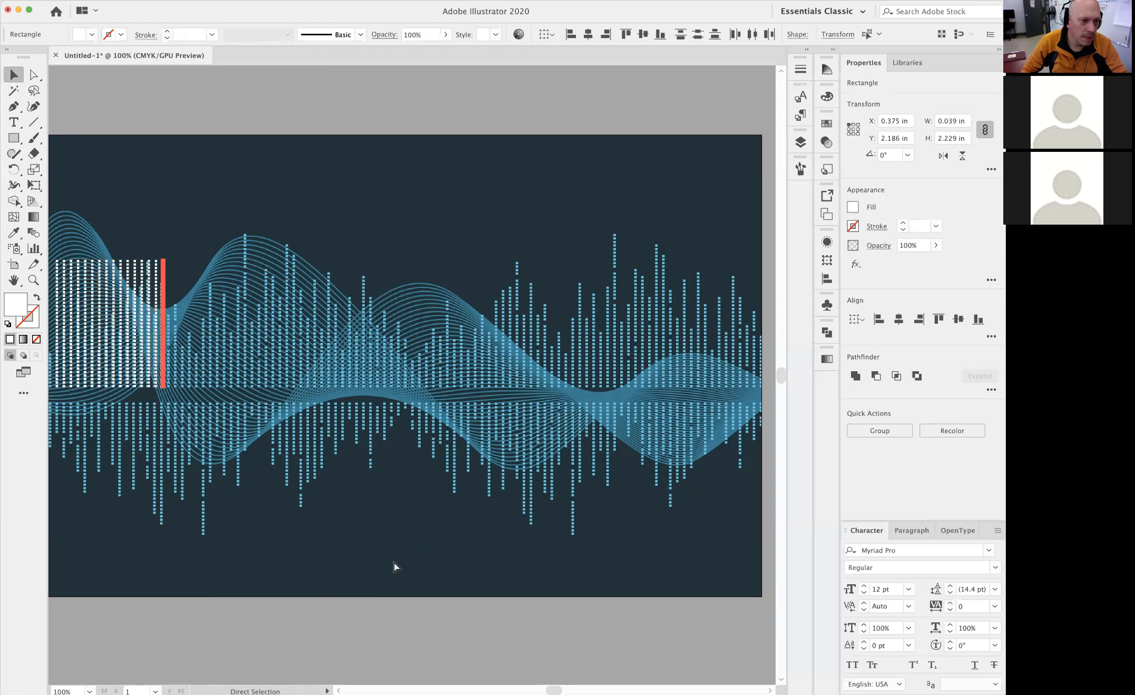
{"action": "key", "text": "alt+shift+Right"}
{"action": "key", "text": "alt+shift+Right"}
{"action": "key", "text": "alt+shift+Right"}
{"action": "key", "text": "alt+shift+Right"}
{"action": "key", "text": "alt+shift+Right"}
{"action": "key", "text": "alt+shift+Right"}
{"action": "key", "text": "alt+shift+Right"}
{"action": "key", "text": "alt+shift+Right"}
{"action": "key", "text": "alt+shift+Right"}
{"action": "key", "text": "alt+shift+Right"}
{"action": "key", "text": "alt+shift+Right"}
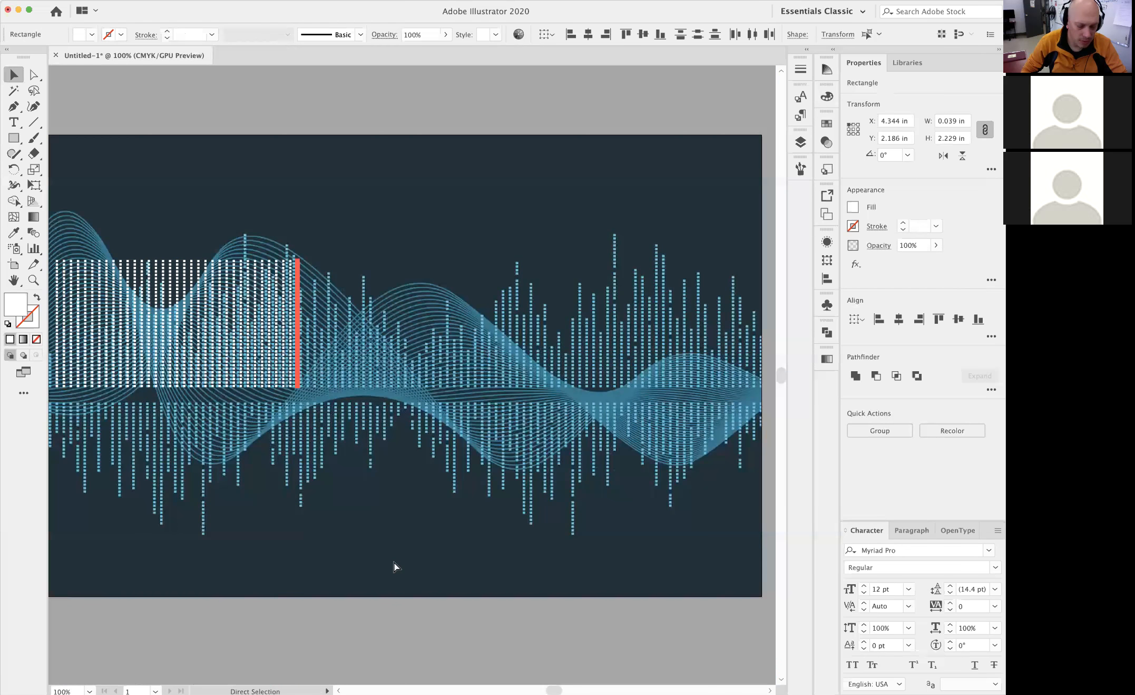
{"action": "key", "text": "alt+shift+Right"}
{"action": "key", "text": "alt+shift+Right"}
{"action": "key", "text": "alt+shift+Right"}
{"action": "key", "text": "alt+shift+Right"}
{"action": "key", "text": "alt+shift+Right"}
{"action": "key", "text": "alt+shift+Right"}
{"action": "key", "text": "alt+shift+Right"}
{"action": "key", "text": "alt+shift+Right"}
{"action": "key", "text": "alt+shift+Right"}
{"action": "key", "text": "alt+shift+Right"}
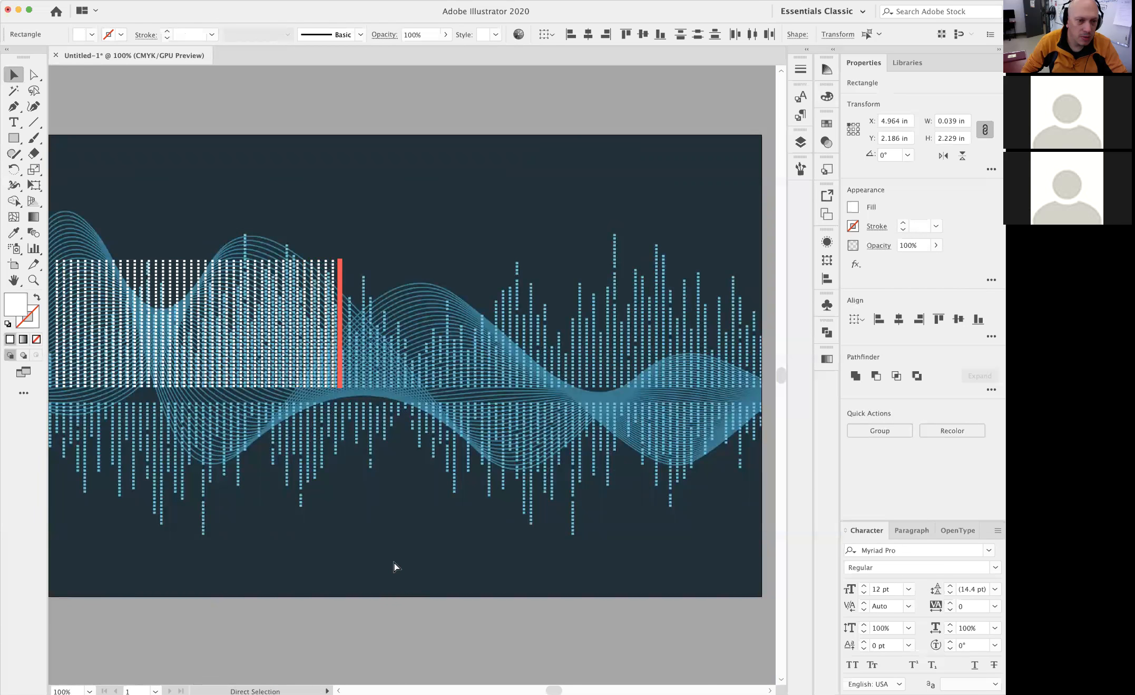
{"action": "key", "text": "alt+shift+Right"}
{"action": "key", "text": "alt+shift+Right"}
{"action": "key", "text": "alt+shift+Right"}
{"action": "key", "text": "alt+shift+Right"}
{"action": "key", "text": "alt+shift+Right"}
{"action": "key", "text": "alt+shift+Right"}
{"action": "key", "text": "alt+shift+Right"}
{"action": "key", "text": "alt+shift+Right"}
{"action": "key", "text": "alt+shift+Right"}
{"action": "key", "text": "alt+shift+Right"}
{"action": "key", "text": "alt+shift+Right"}
{"action": "key", "text": "alt+shift+Right"}
{"action": "key", "text": "alt+shift+Right"}
{"action": "key", "text": "alt+shift+Right"}
{"action": "key", "text": "alt+shift+Right"}
{"action": "key", "text": "alt+shift+Right"}
{"action": "key", "text": "alt+shift+Right"}
{"action": "key", "text": "alt+shift+Right"}
{"action": "key", "text": "alt+shift+Right"}
{"action": "key", "text": "alt+shift+Right"}
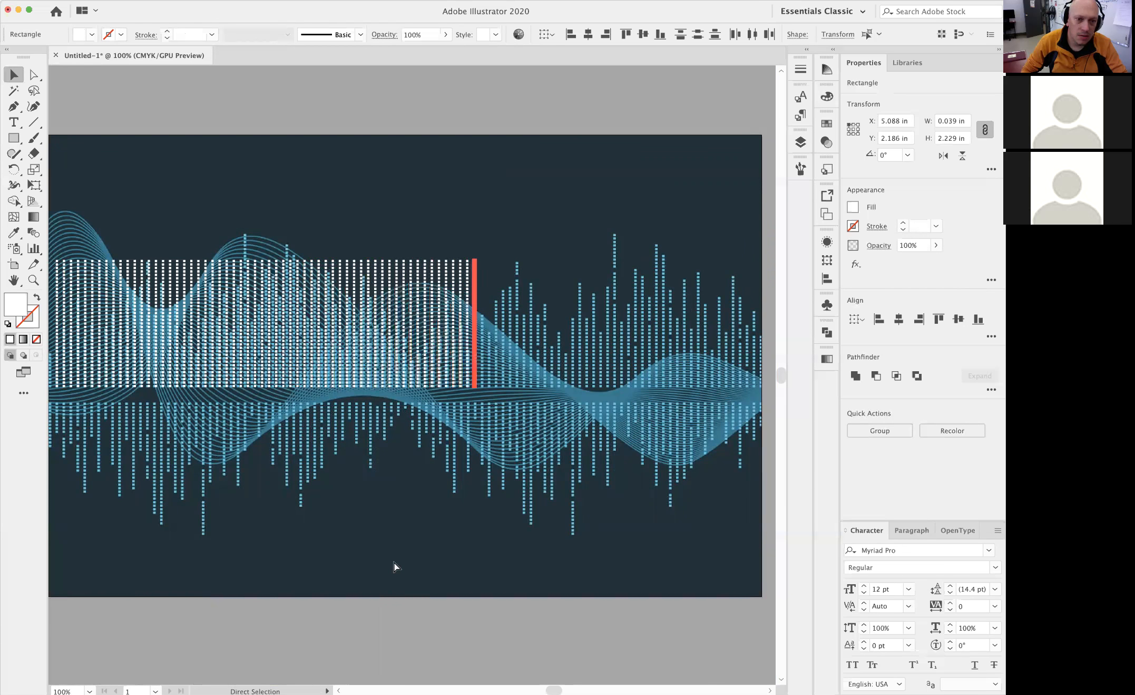
{"action": "key", "text": "alt+shift+Right"}
{"action": "key", "text": "alt+shift+Right"}
{"action": "key", "text": "alt+shift+Right"}
{"action": "key", "text": "alt+shift+Right"}
{"action": "key", "text": "alt+shift+Right"}
{"action": "key", "text": "alt+shift+Right"}
{"action": "key", "text": "alt+shift+Right"}
{"action": "key", "text": "alt+shift+Right"}
{"action": "key", "text": "alt+shift+Right"}
{"action": "key", "text": "alt+shift+Right"}
{"action": "key", "text": "alt+shift+Right"}
{"action": "key", "text": "alt+shift+Right"}
{"action": "key", "text": "alt+shift+Right"}
{"action": "key", "text": "alt+shift+Right"}
{"action": "key", "text": "alt+shift+Right"}
{"action": "key", "text": "alt+shift+Right"}
{"action": "key", "text": "alt+shift+Right"}
{"action": "key", "text": "alt+shift+Right"}
{"action": "key", "text": "alt+shift+Right"}
{"action": "key", "text": "alt+shift+Right"}
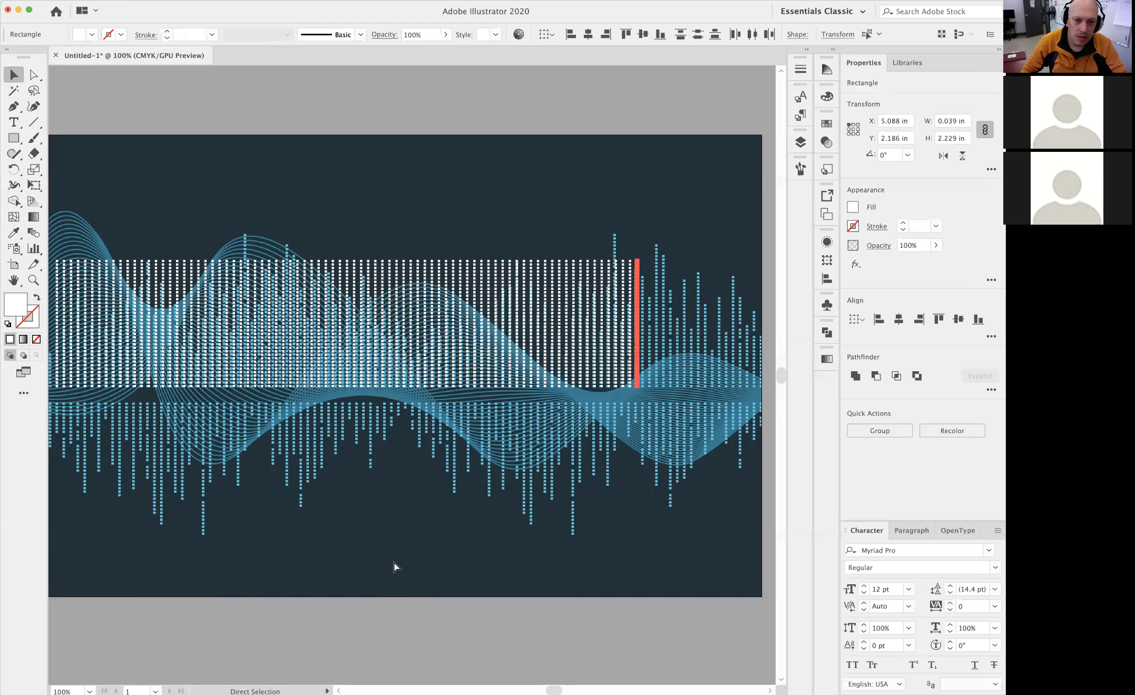
{"action": "key", "text": "alt+shift+Right"}
{"action": "key", "text": "alt+shift+Right"}
{"action": "key", "text": "alt+shift+Right"}
{"action": "key", "text": "alt+shift+Right"}
{"action": "key", "text": "alt+shift+Right"}
{"action": "key", "text": "alt+shift+Right"}
{"action": "key", "text": "alt+shift+Right"}
{"action": "key", "text": "alt+shift+Right"}
{"action": "key", "text": "alt+shift+Right"}
{"action": "key", "text": "alt+shift+Right"}
{"action": "key", "text": "alt+shift+Right"}
{"action": "key", "text": "alt+shift+Right"}
{"action": "key", "text": "alt+shift+Right"}
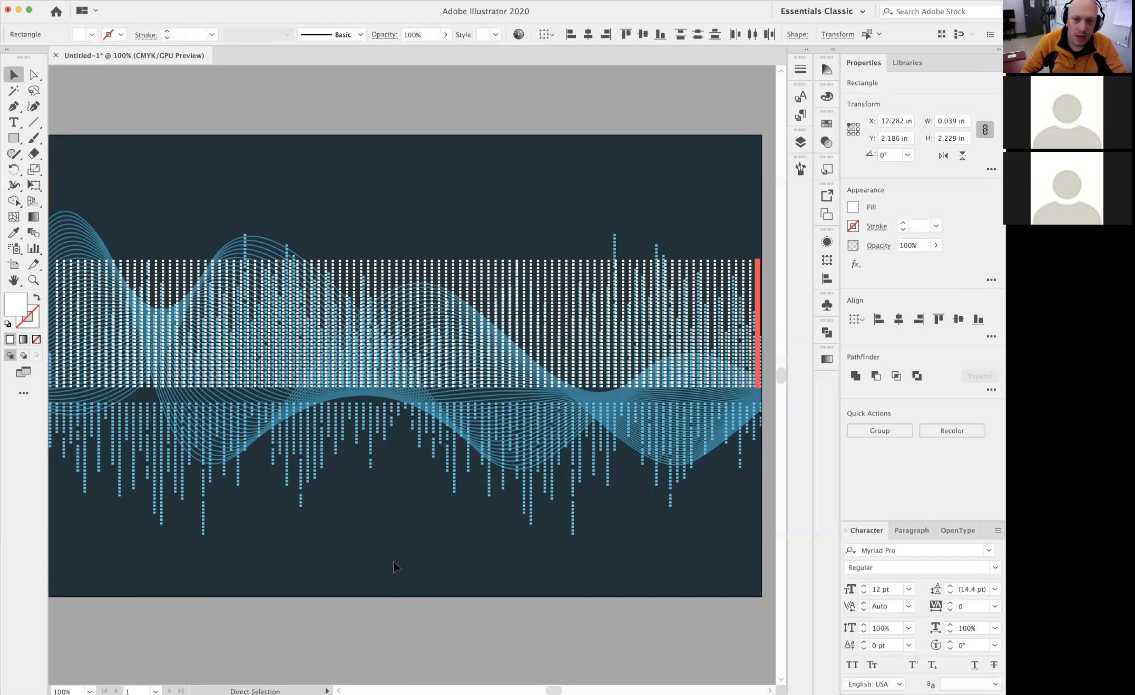
{"action": "left_click", "coordinate": [435, 93]}
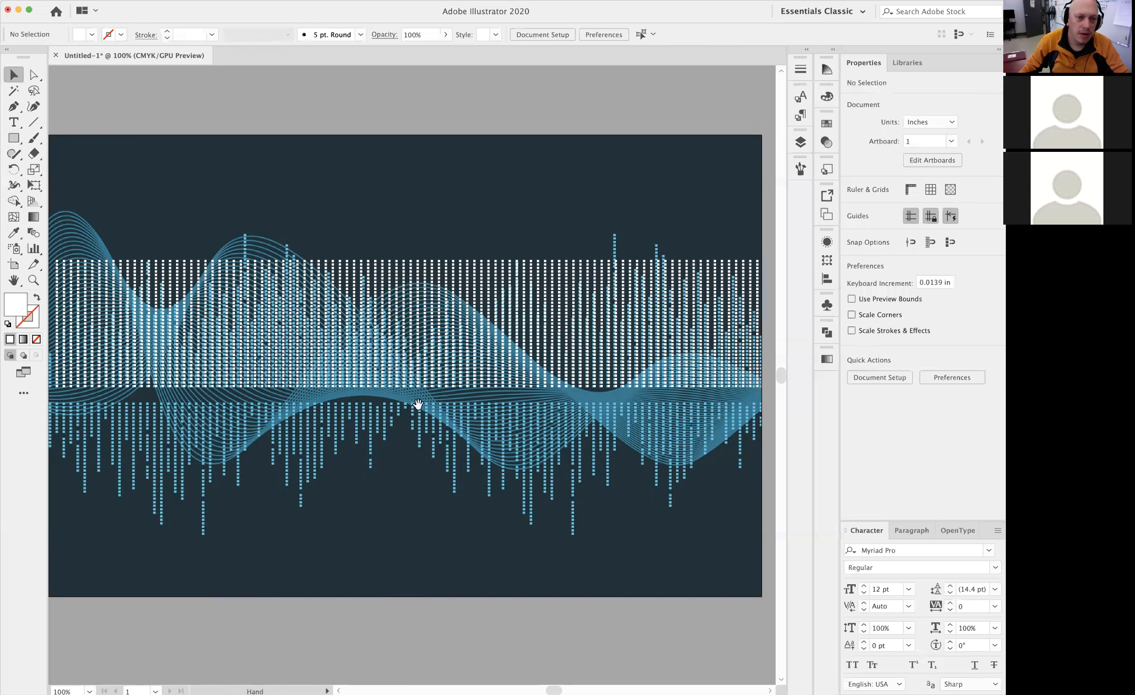
Lasso the surplus white squares above the traced bars in the first twenty or so columns and delete them, including leftover path fragments
{"action": "scroll", "coordinate": [413, 406], "scroll_direction": "left", "scroll_amount": 3}
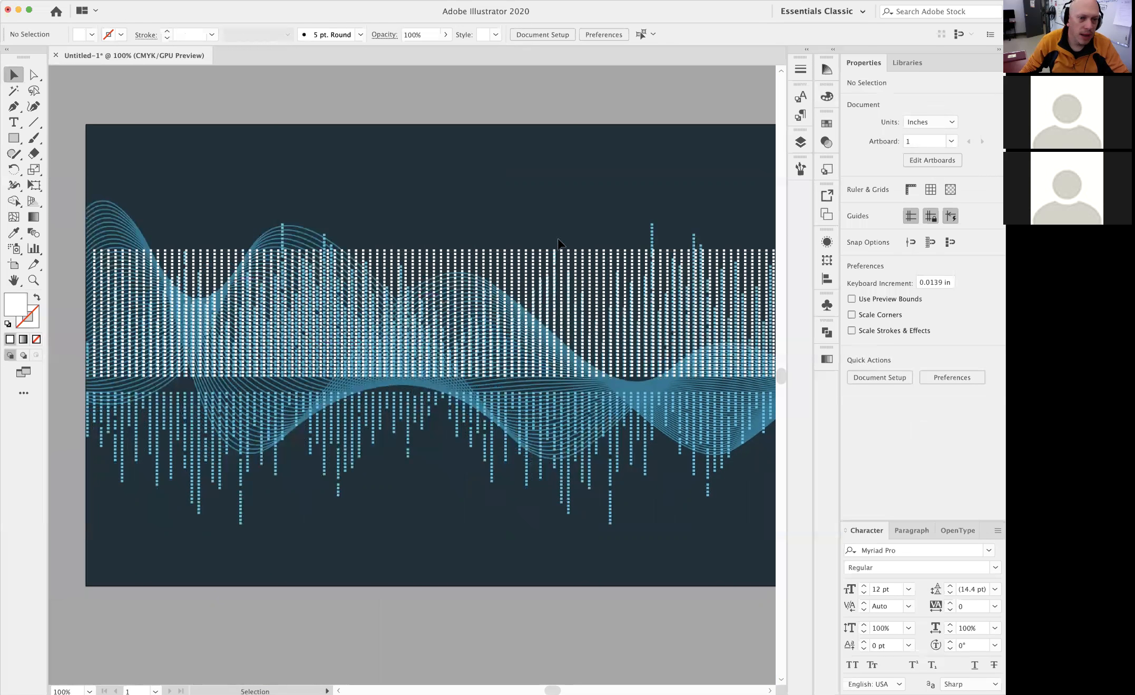
{"action": "key", "text": "space"}
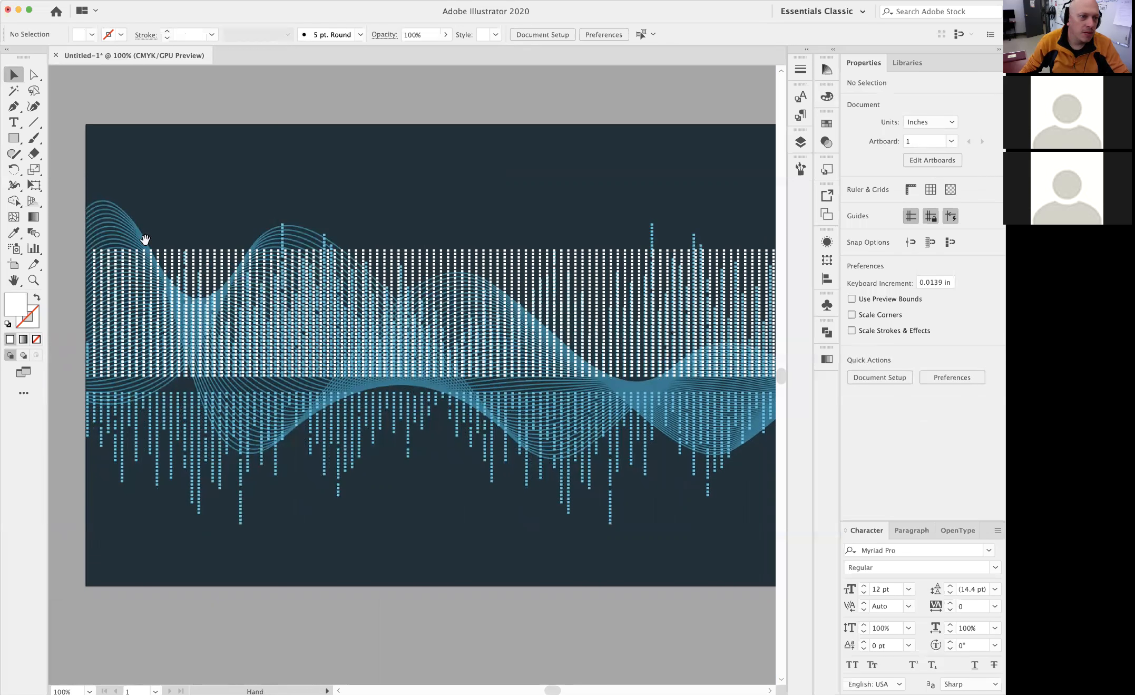
{"action": "scroll", "coordinate": [177, 258], "scroll_direction": "up", "scroll_amount": 5}
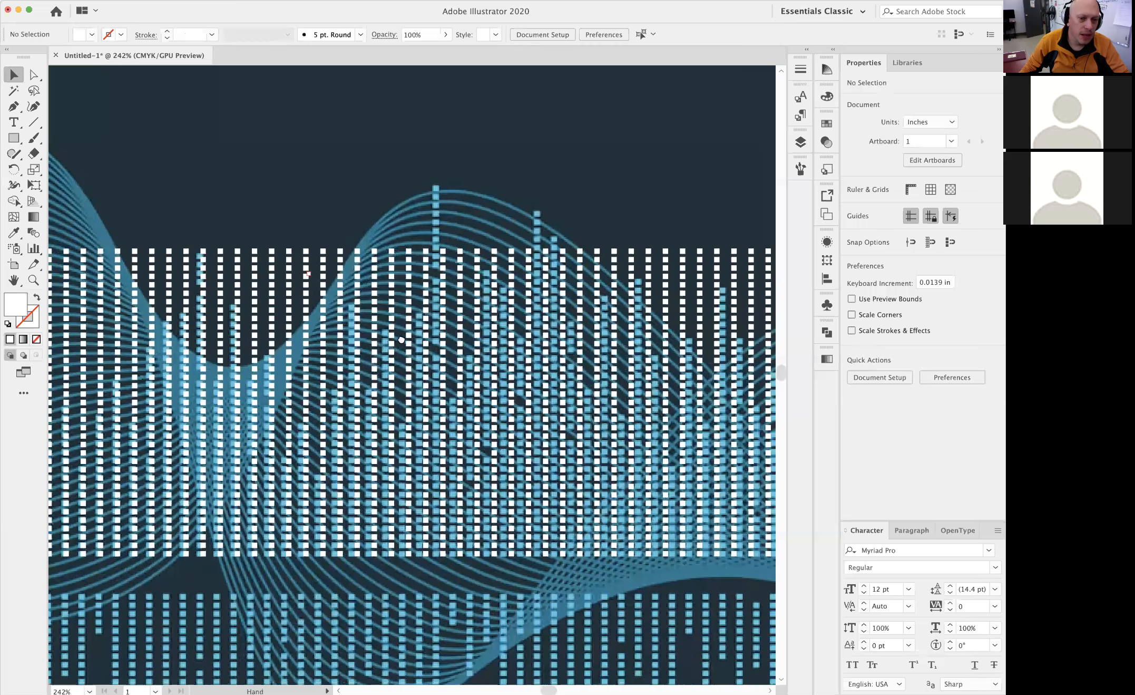
{"action": "left_click_drag", "start_coordinate": [401, 339], "coordinate": [594, 239]}
{"action": "scroll", "coordinate": [469, 245], "scroll_direction": "up", "scroll_amount": 3}
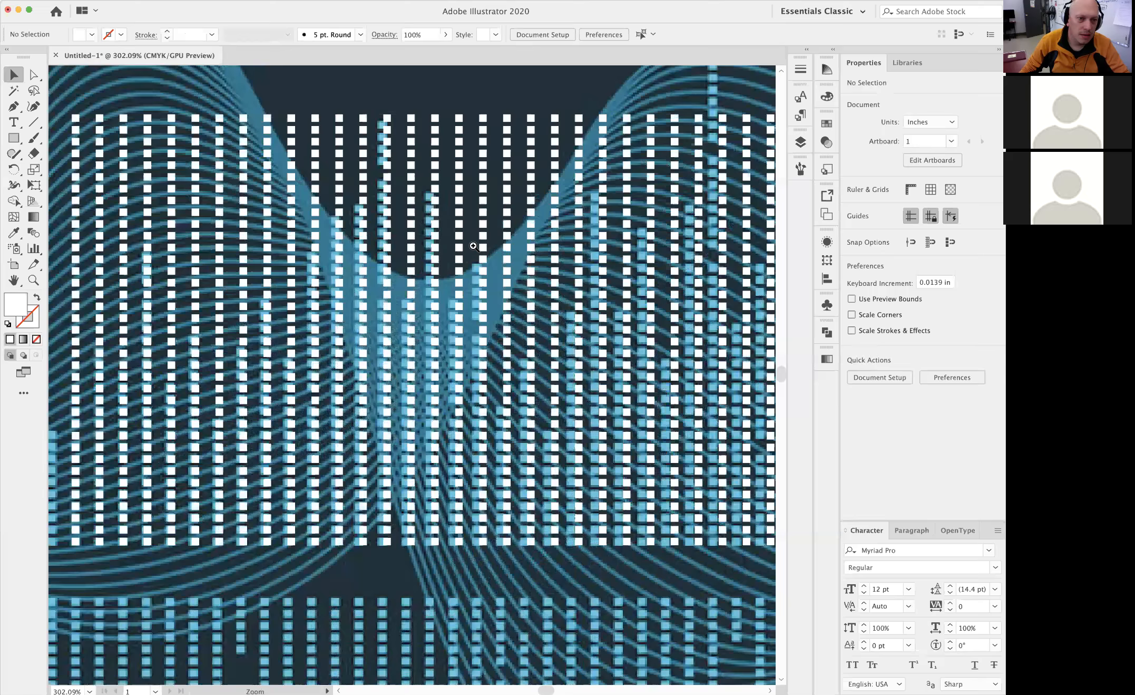
{"action": "left_click_drag", "start_coordinate": [429, 163], "coordinate": [545, 163]}
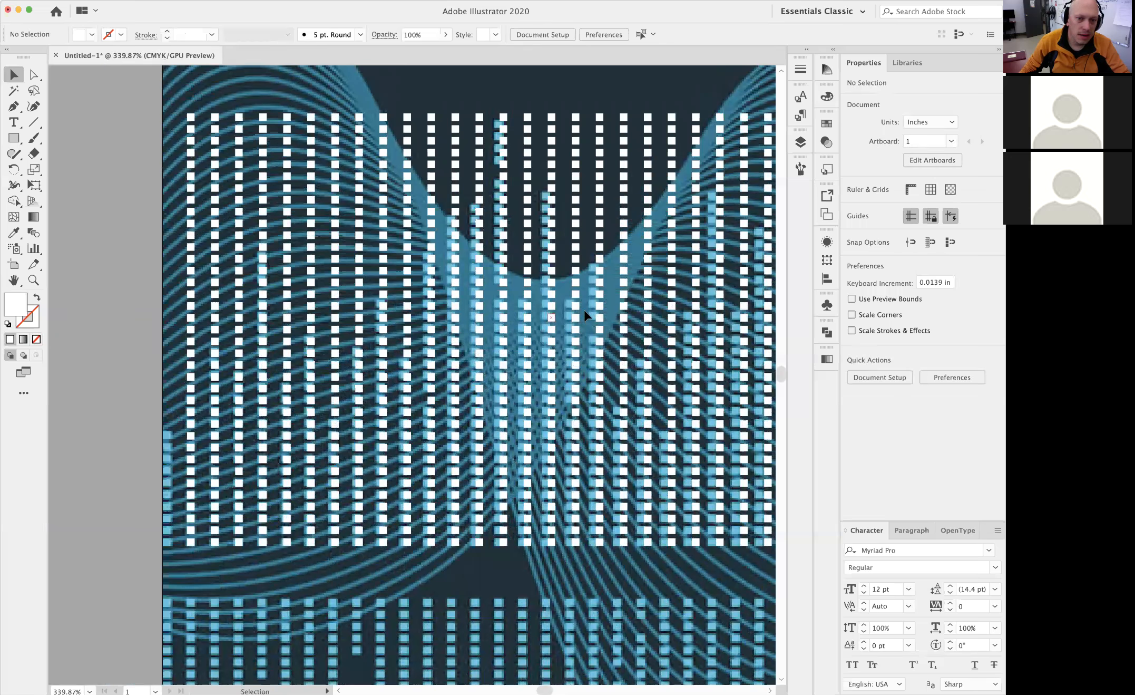
{"action": "left_click_drag", "start_coordinate": [400, 230], "coordinate": [306, 242]}
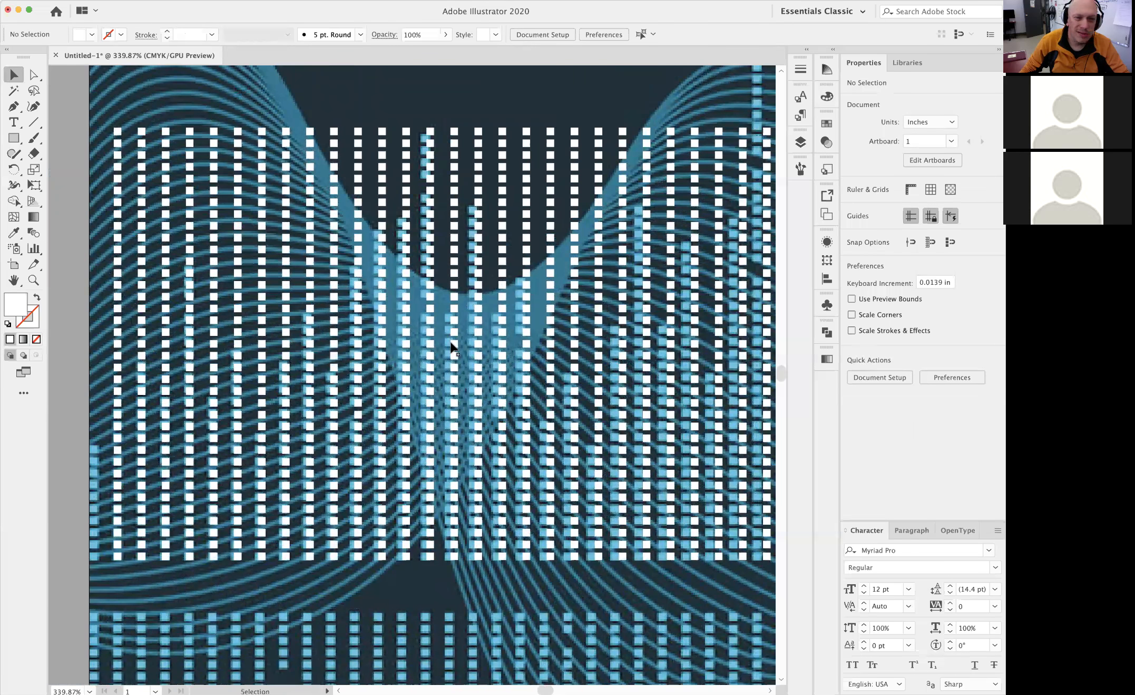
{"action": "left_click", "coordinate": [35, 91]}
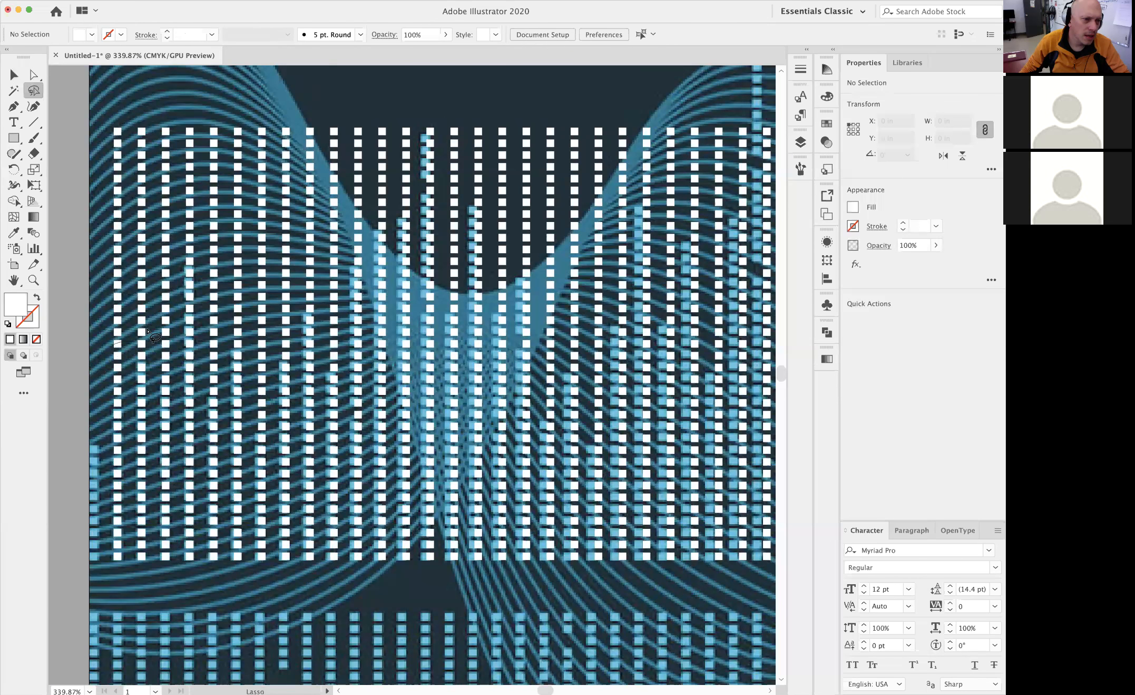
{"action": "mouse_move", "coordinate": [207, 280]}
{"action": "left_mouse_down"}
{"action": "mouse_move", "coordinate": [208, 326]}
{"action": "mouse_move", "coordinate": [230, 356]}
{"action": "left_mouse_up"}
{"action": "left_click_drag", "start_coordinate": [333, 363], "coordinate": [330, 367]}
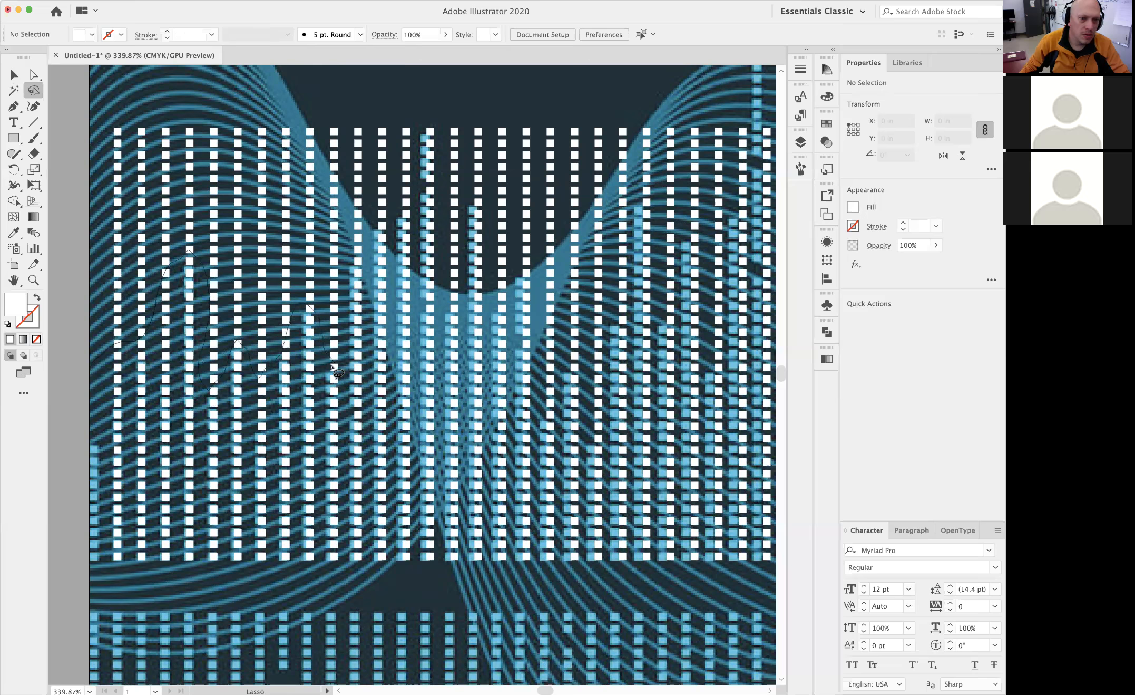
{"action": "mouse_move", "coordinate": [348, 269]}
{"action": "left_mouse_down"}
{"action": "mouse_move", "coordinate": [405, 199]}
{"action": "mouse_move", "coordinate": [414, 124]}
{"action": "mouse_move", "coordinate": [428, 111]}
{"action": "mouse_move", "coordinate": [447, 133]}
{"action": "mouse_move", "coordinate": [451, 302]}
{"action": "left_mouse_up"}
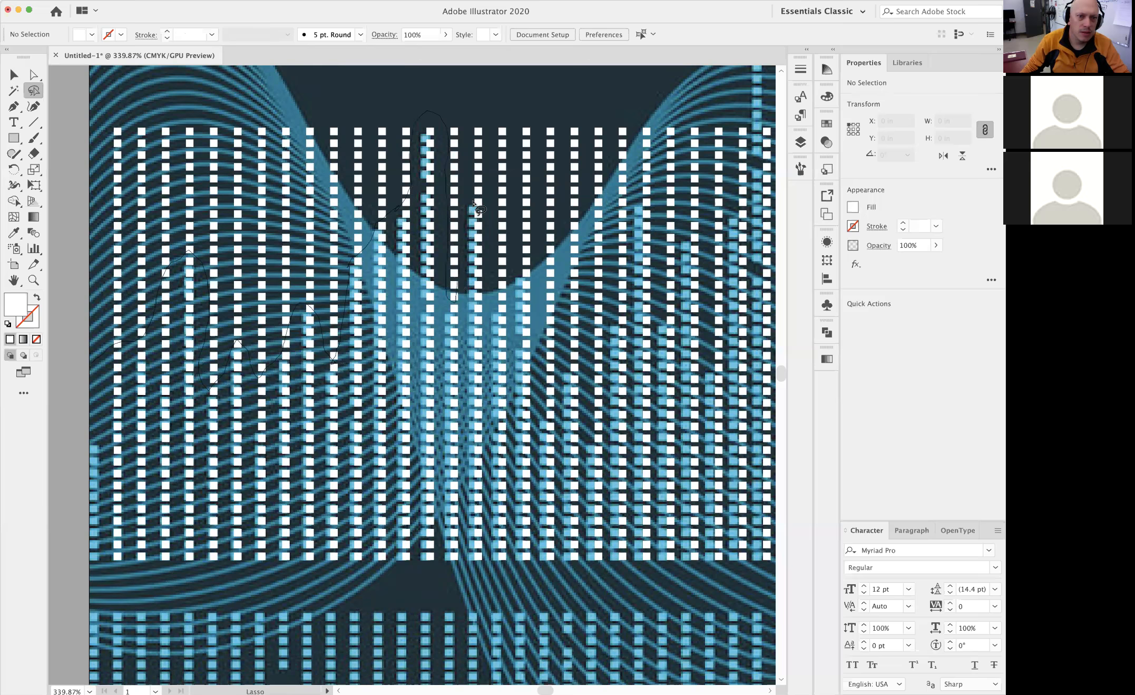
{"action": "left_click_drag", "start_coordinate": [504, 308], "coordinate": [513, 278]}
{"action": "left_click_drag", "start_coordinate": [586, 248], "coordinate": [589, 131]}
{"action": "mouse_move", "coordinate": [488, 112]}
{"action": "left_mouse_down"}
{"action": "mouse_move", "coordinate": [243, 112]}
{"action": "mouse_move", "coordinate": [86, 132]}
{"action": "mouse_move", "coordinate": [65, 211]}
{"action": "mouse_move", "coordinate": [63, 404]}
{"action": "mouse_move", "coordinate": [83, 465]}
{"action": "left_mouse_up"}
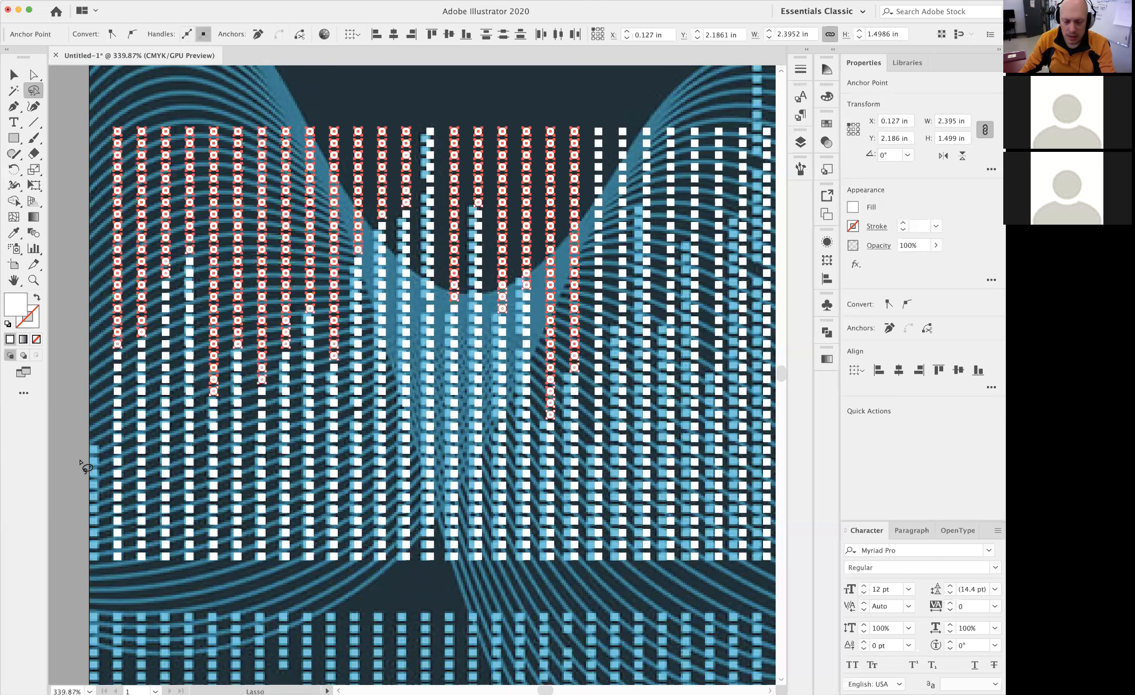
{"action": "key", "text": "Delete"}
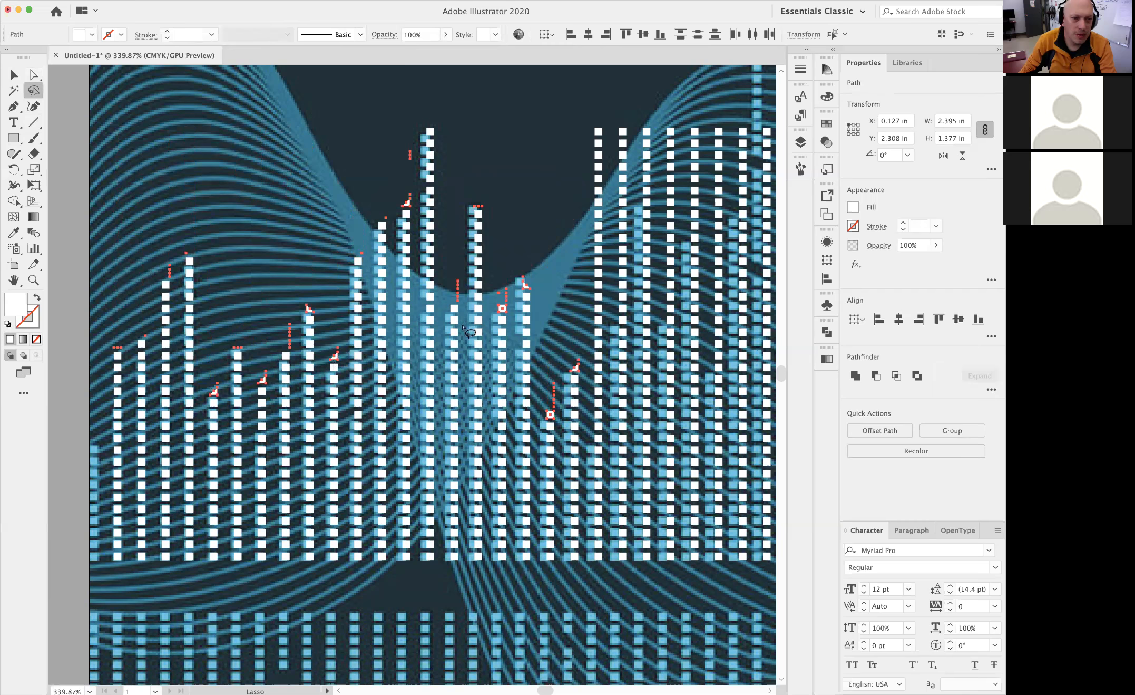
{"action": "key", "text": "Delete"}
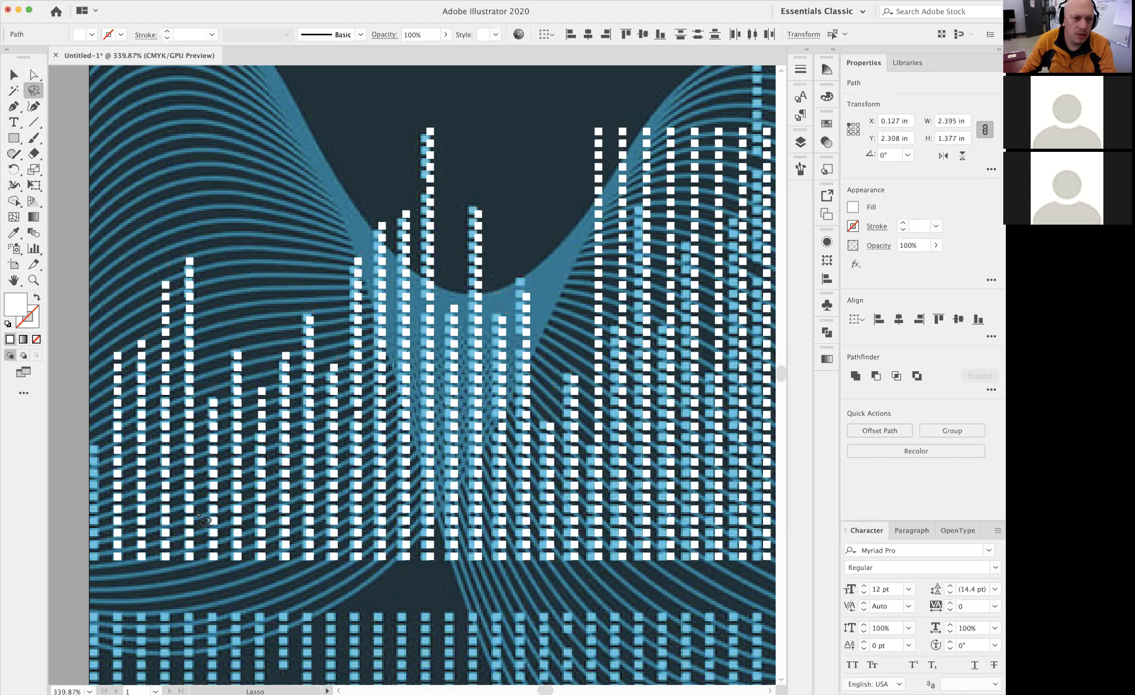
Select the surplus squares above the bars column by column around the second wave crest with the Selection tool, and delete them
{"action": "mouse_move", "coordinate": [645, 292]}
{"action": "left_mouse_down"}
{"action": "mouse_move", "coordinate": [426, 281]}
{"action": "mouse_move", "coordinate": [348, 306]}
{"action": "left_mouse_up"}
{"action": "left_click", "coordinate": [496, 315], "text": "alt+super"}
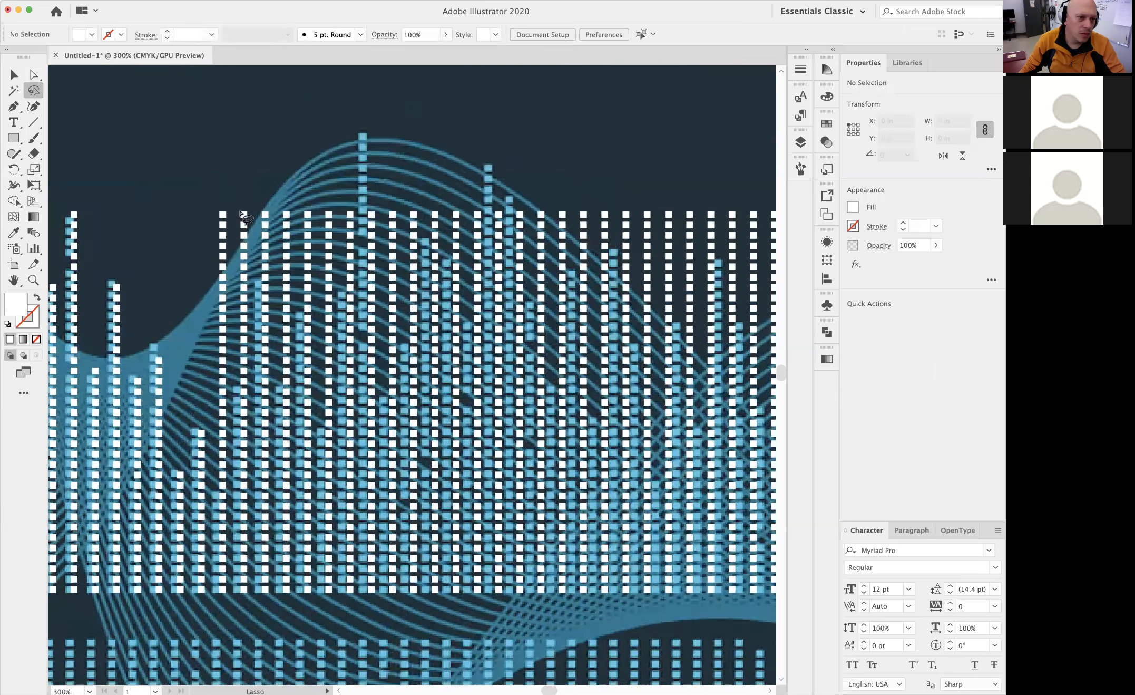
{"action": "left_click", "coordinate": [380, 296], "text": "alt+super"}
{"action": "left_click_drag", "start_coordinate": [428, 330], "coordinate": [302, 282]}
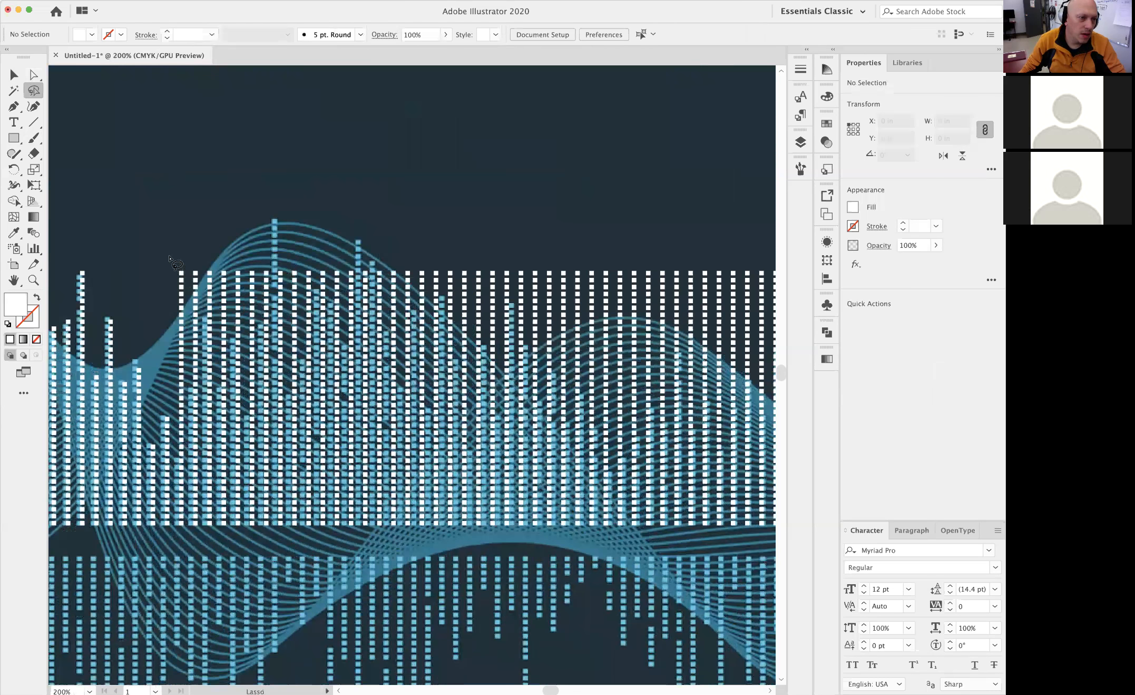
{"action": "left_click", "coordinate": [13, 79]}
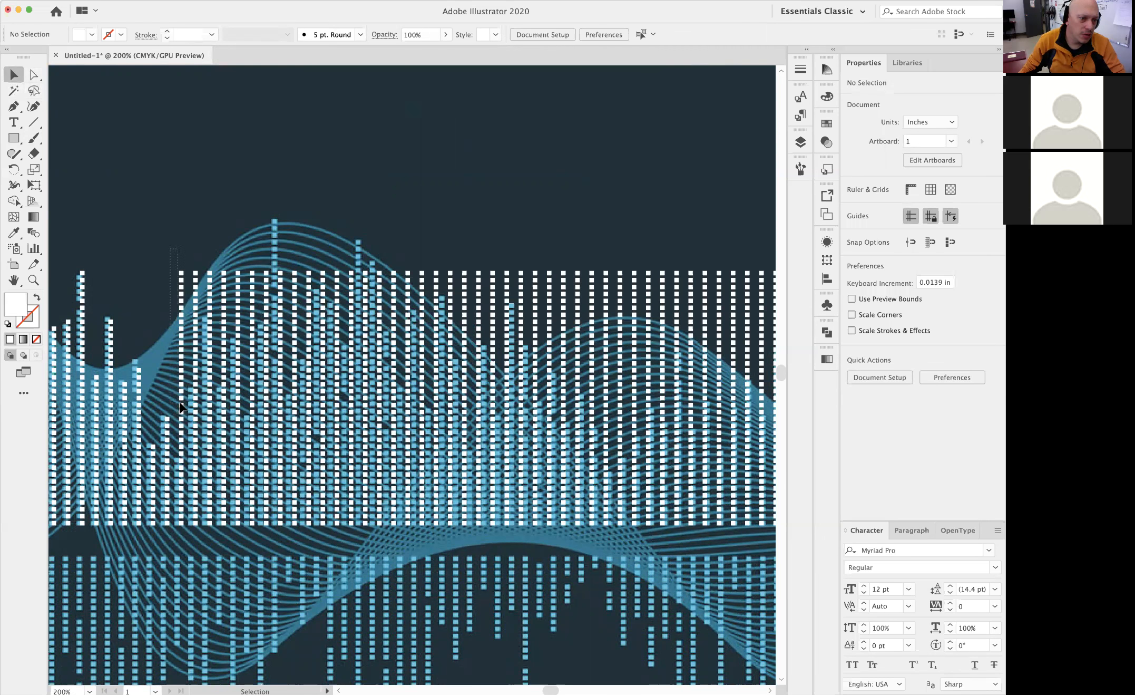
{"action": "left_click", "coordinate": [181, 433]}
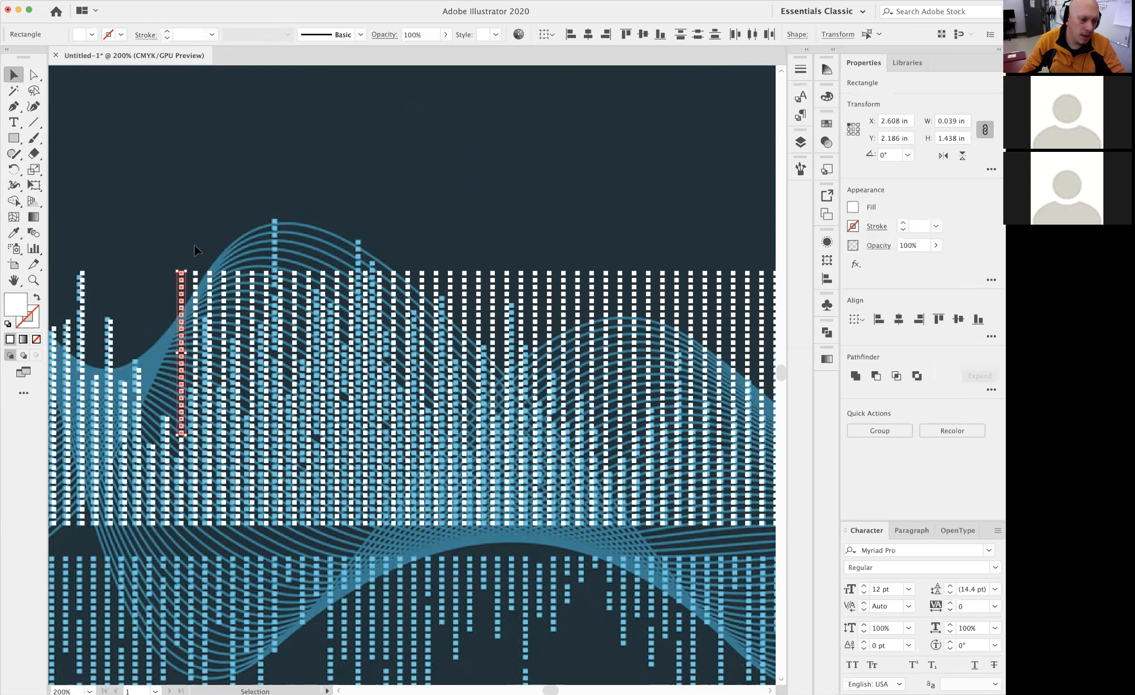
{"action": "left_click", "coordinate": [196, 381], "text": "shift"}
{"action": "left_click", "coordinate": [209, 309], "text": "shift"}
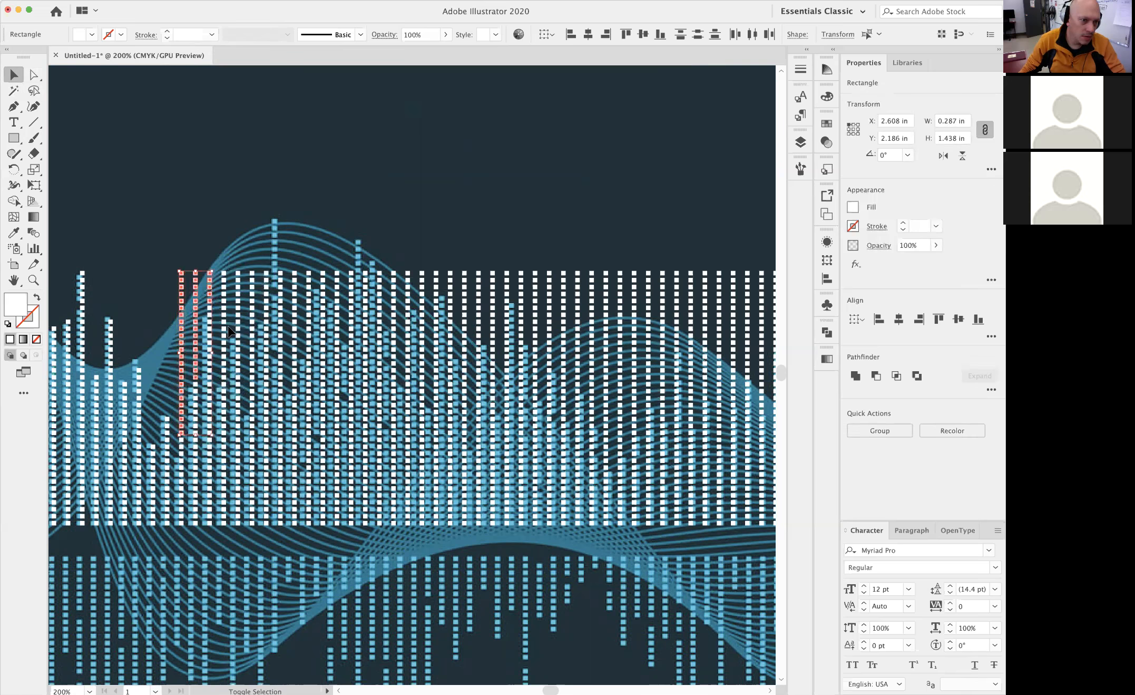
{"action": "left_click", "coordinate": [223, 364], "text": "shift"}
{"action": "left_click", "coordinate": [238, 342], "text": "shift"}
{"action": "left_click", "coordinate": [252, 404], "text": "shift"}
{"action": "left_click", "coordinate": [266, 326], "text": "shift"}
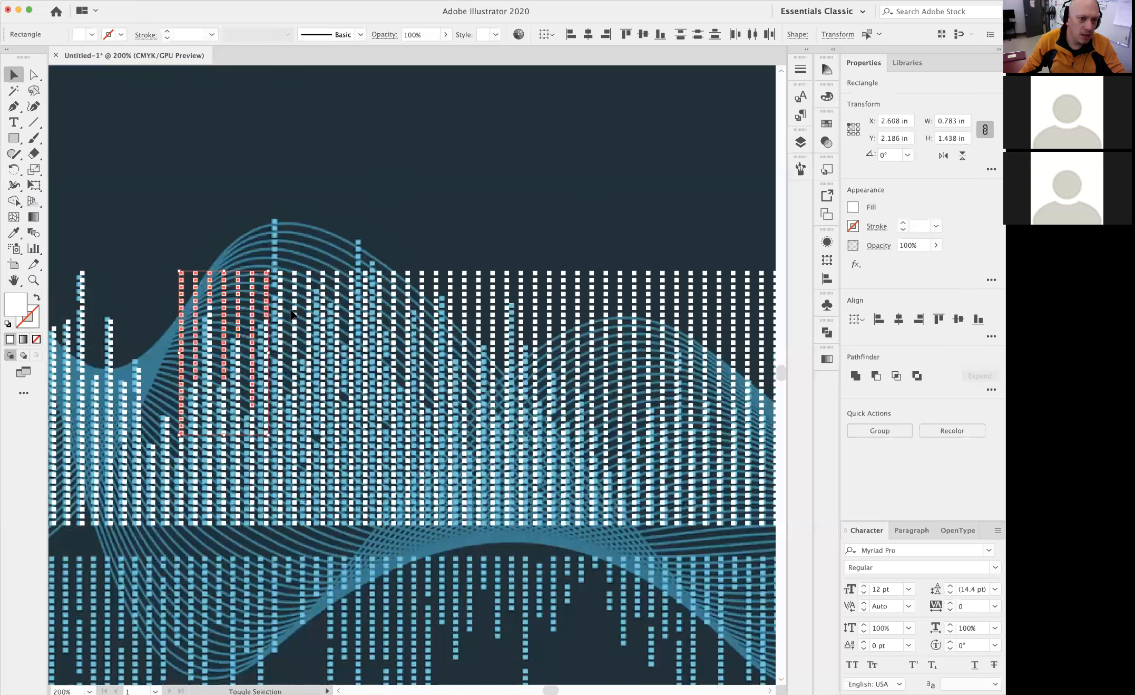
{"action": "left_click", "coordinate": [295, 387], "text": "shift"}
{"action": "left_click", "coordinate": [325, 278], "text": "shift"}
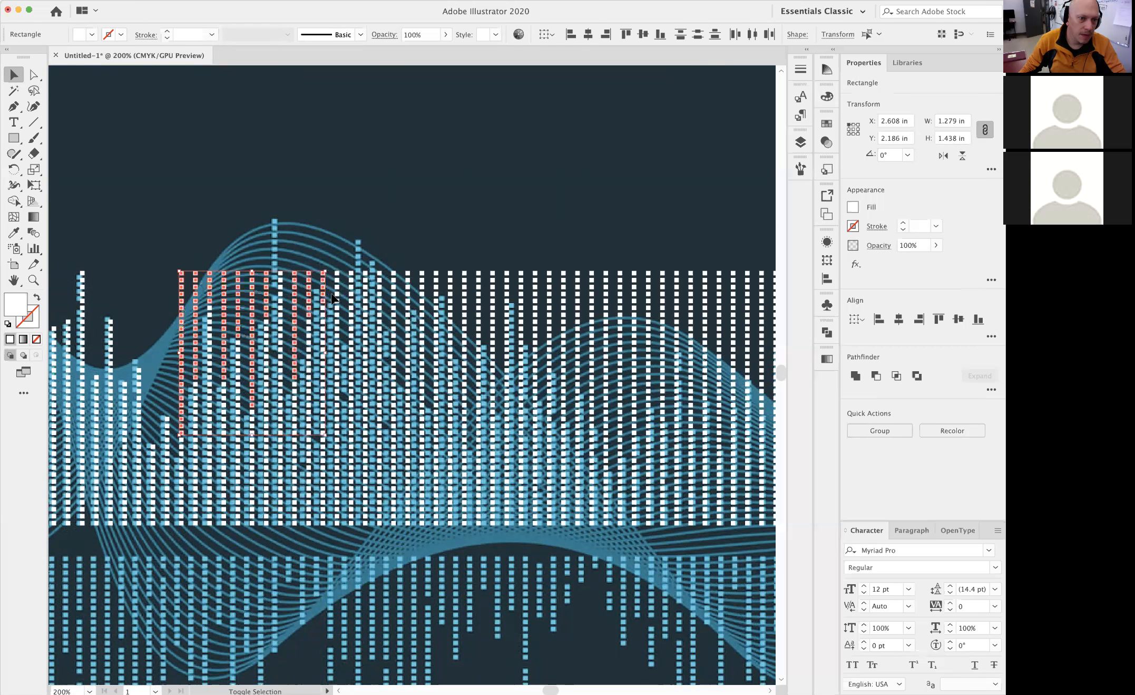
{"action": "left_click", "coordinate": [339, 370], "text": "shift"}
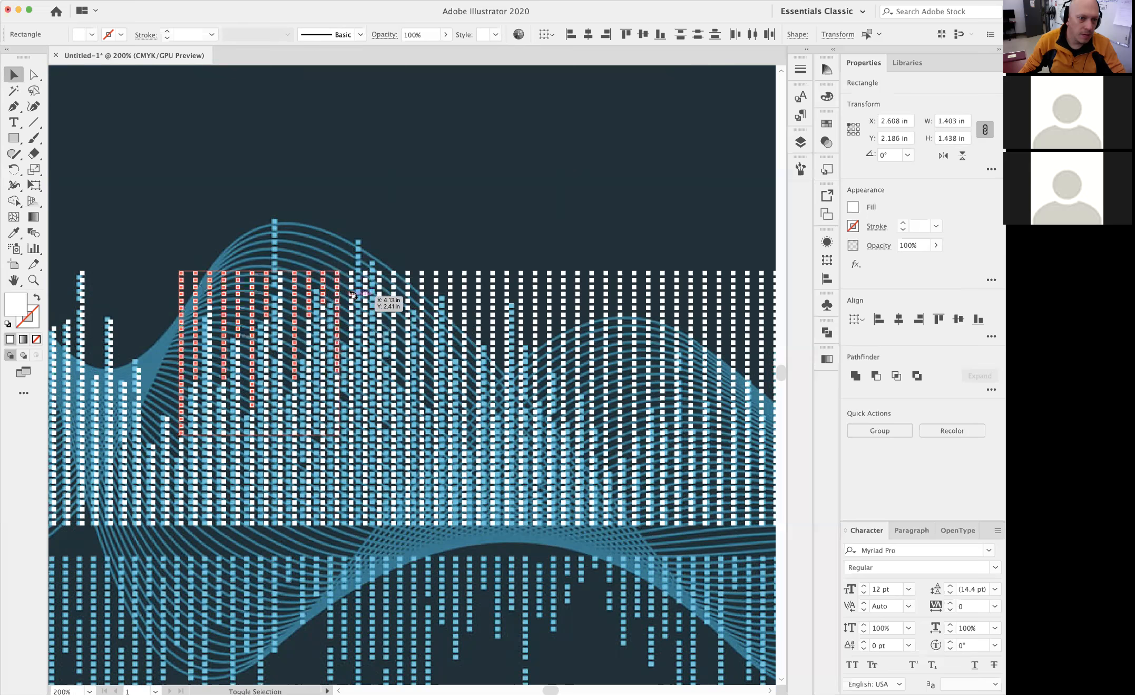
{"action": "key", "text": "Delete"}
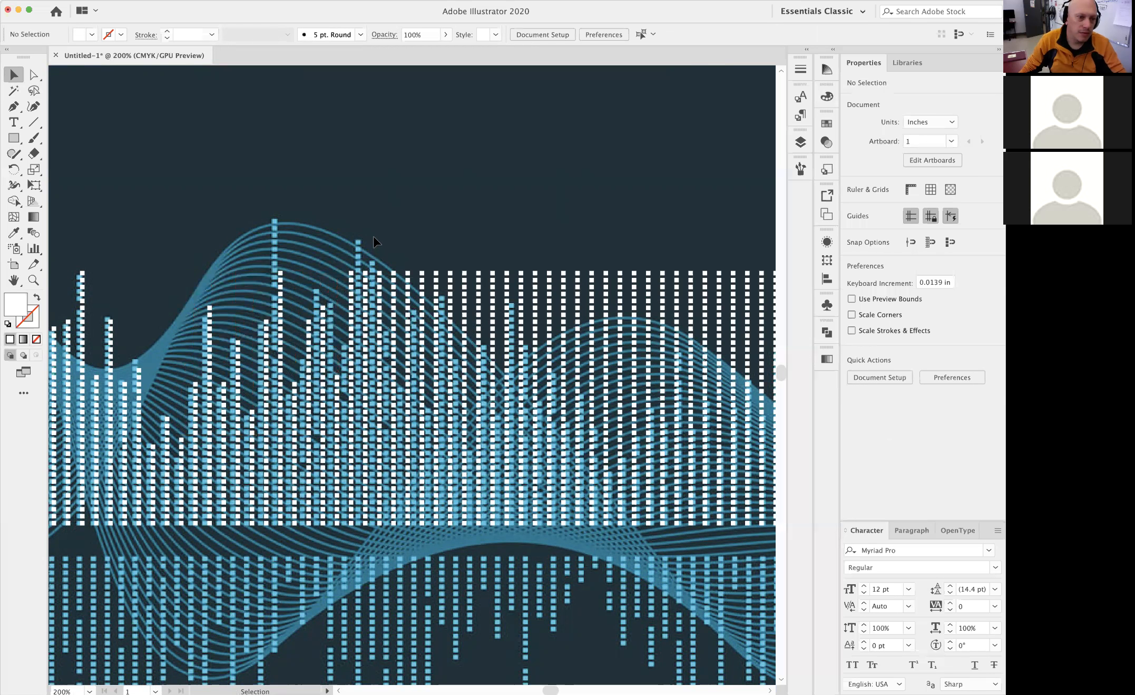
Lasso the surplus white squares above the bars across the middle columns, over the third wave crest, and delete them
{"action": "left_click", "coordinate": [33, 90]}
{"action": "key", "text": "super+equal"}
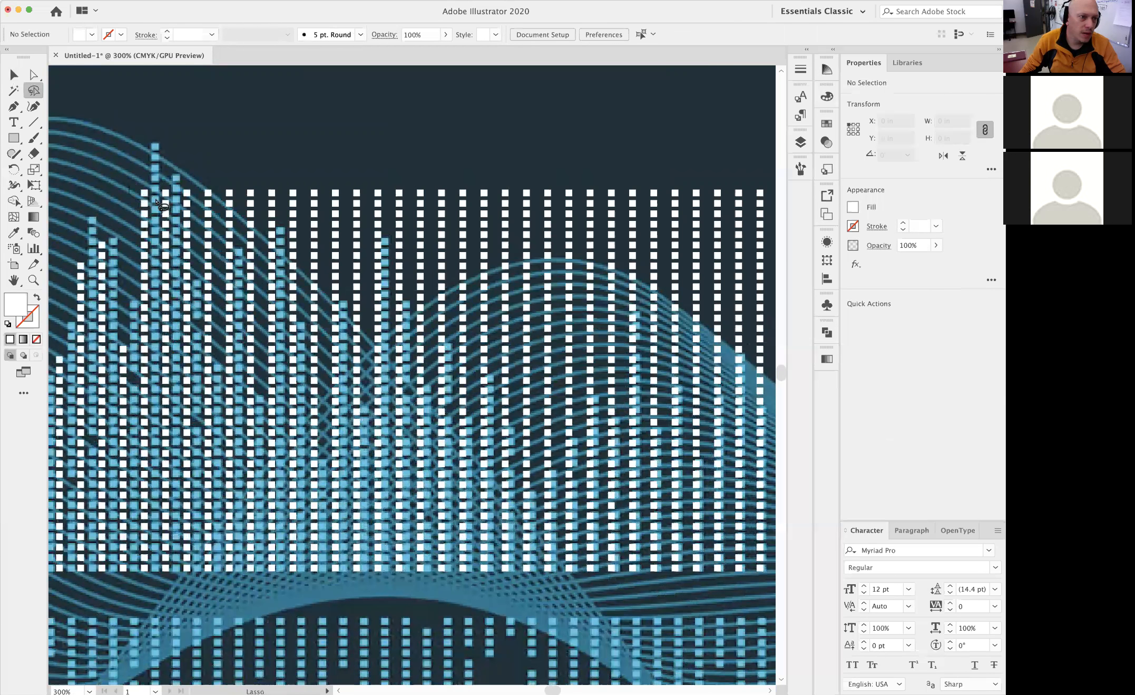
{"action": "mouse_move", "coordinate": [212, 305]}
{"action": "left_mouse_down"}
{"action": "mouse_move", "coordinate": [254, 290]}
{"action": "mouse_move", "coordinate": [287, 246]}
{"action": "mouse_move", "coordinate": [306, 286]}
{"action": "mouse_move", "coordinate": [328, 275]}
{"action": "mouse_move", "coordinate": [332, 377]}
{"action": "left_mouse_up"}
{"action": "mouse_move", "coordinate": [448, 330]}
{"action": "left_mouse_down"}
{"action": "mouse_move", "coordinate": [540, 432]}
{"action": "mouse_move", "coordinate": [662, 282]}
{"action": "mouse_move", "coordinate": [673, 331]}
{"action": "mouse_move", "coordinate": [707, 381]}
{"action": "mouse_move", "coordinate": [767, 370]}
{"action": "mouse_move", "coordinate": [781, 323]}
{"action": "mouse_move", "coordinate": [657, 156]}
{"action": "mouse_move", "coordinate": [248, 107]}
{"action": "mouse_move", "coordinate": [134, 123]}
{"action": "left_mouse_up"}
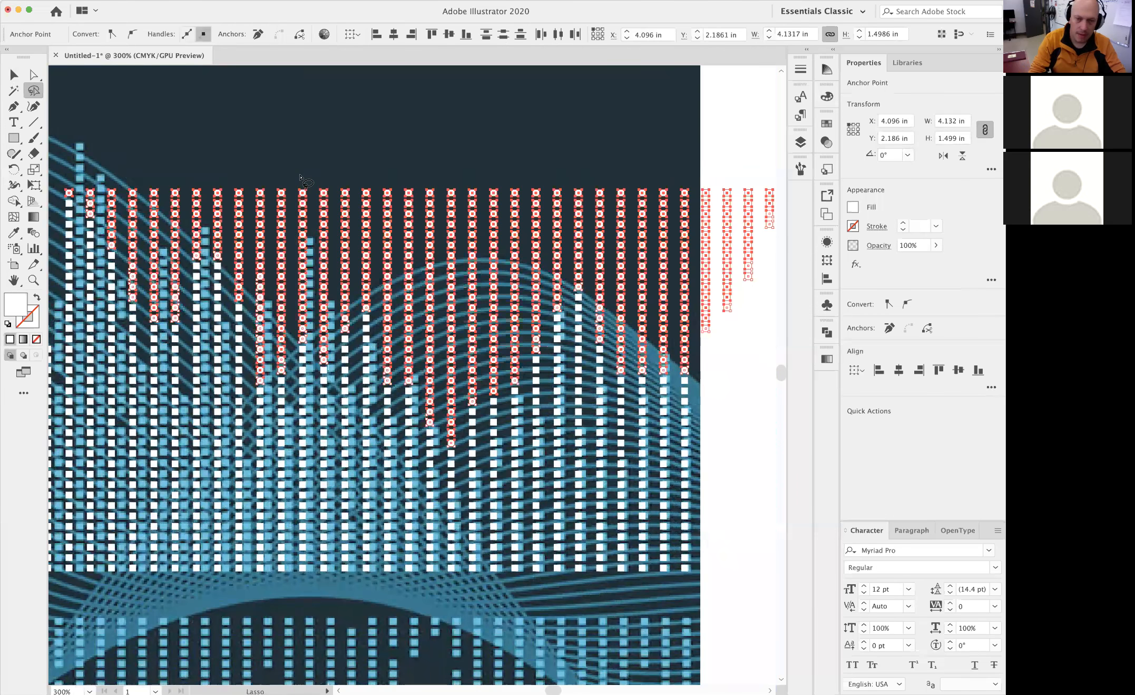
{"action": "key", "text": "Delete"}
Lasso the surplus white squares above the bars in the remaining columns up to the image's right edge, and delete them
{"action": "left_click", "coordinate": [619, 258], "text": "alt+super"}
{"action": "left_click", "coordinate": [617, 261], "text": "alt+super"}
{"action": "left_click_drag", "start_coordinate": [558, 337], "coordinate": [439, 223]}
{"action": "mouse_move", "coordinate": [233, 332]}
{"action": "left_mouse_down"}
{"action": "mouse_move", "coordinate": [300, 361]}
{"action": "mouse_move", "coordinate": [382, 362]}
{"action": "mouse_move", "coordinate": [475, 401]}
{"action": "left_mouse_up"}
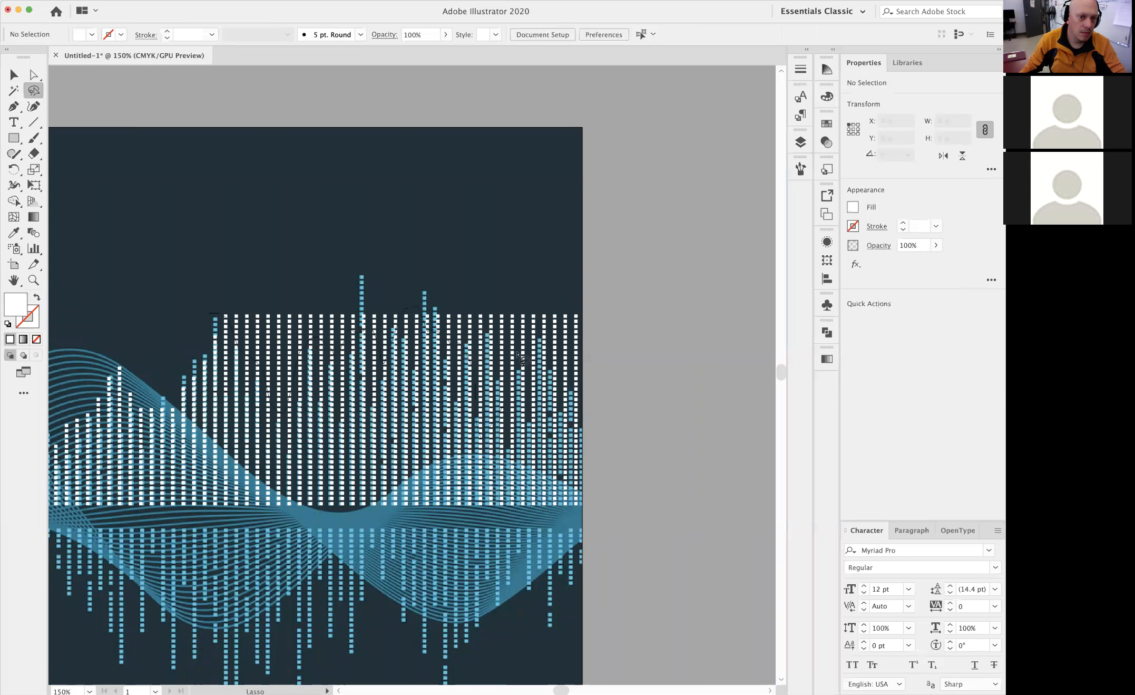
{"action": "mouse_move", "coordinate": [624, 340]}
{"action": "left_mouse_down"}
{"action": "mouse_move", "coordinate": [585, 277]}
{"action": "mouse_move", "coordinate": [223, 278]}
{"action": "left_mouse_up"}
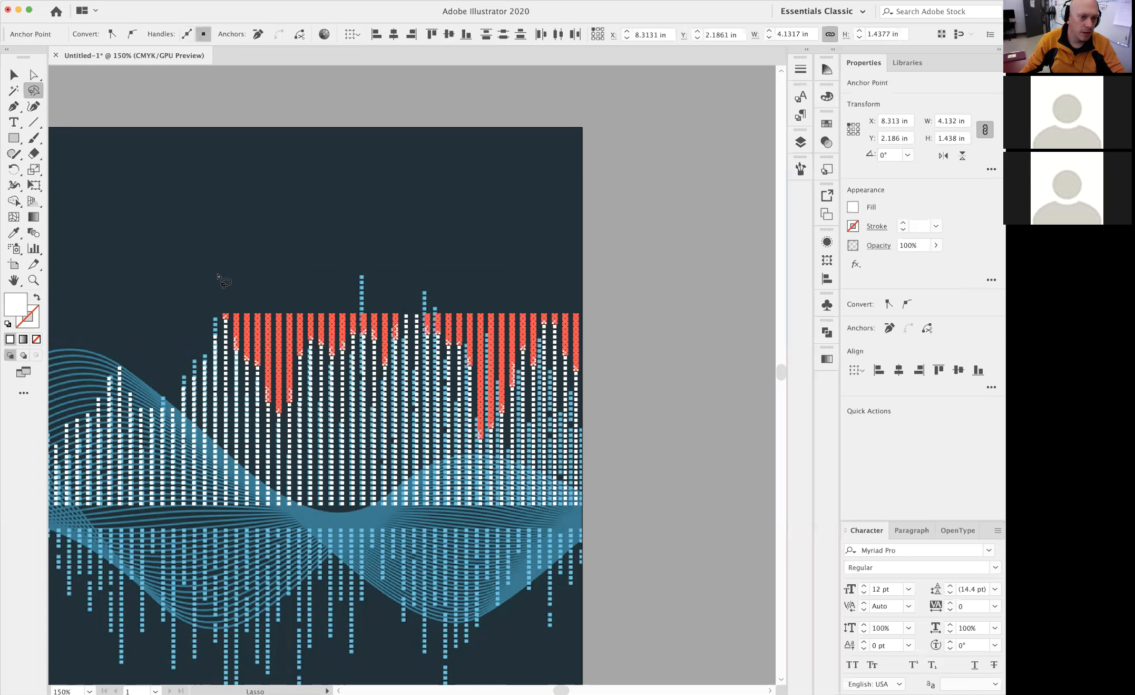
{"action": "left_click", "coordinate": [218, 275]}
{"action": "left_click_drag", "start_coordinate": [208, 399], "coordinate": [625, 305]}
{"action": "scroll", "coordinate": [566, 325], "scroll_direction": "down", "scroll_amount": 1}
{"action": "left_click", "coordinate": [473, 247], "text": "alt+super"}
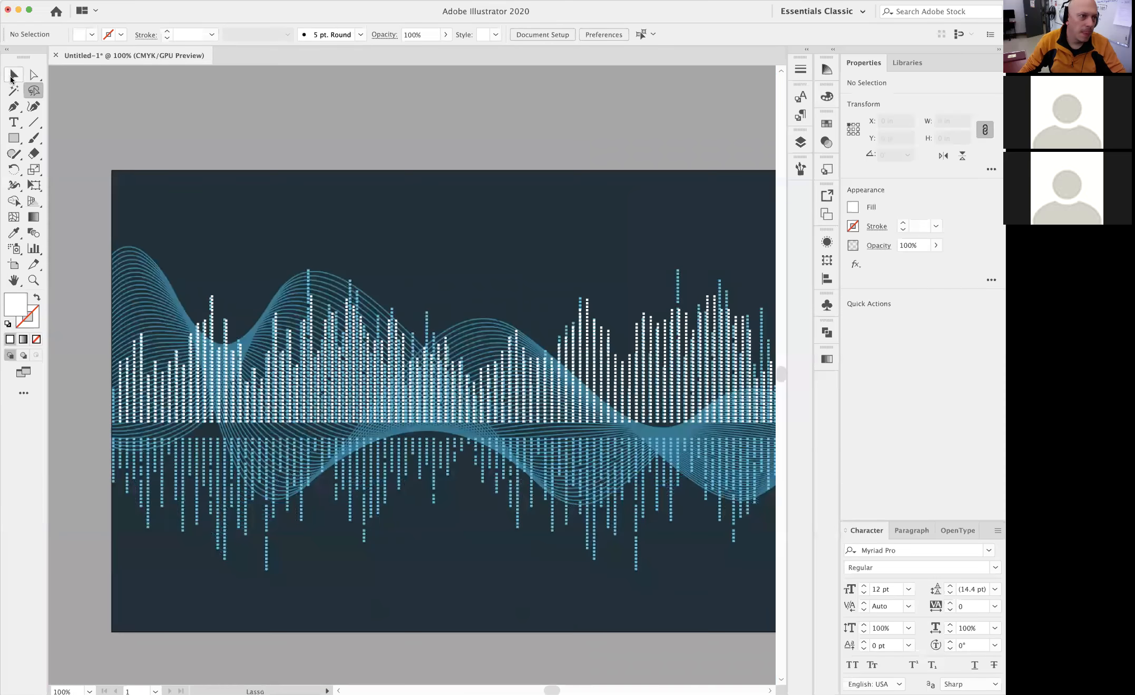
Select all the white squares with the same fill across the bars and group them into one object
{"action": "key", "text": "a"}
{"action": "key", "text": "super+6"}
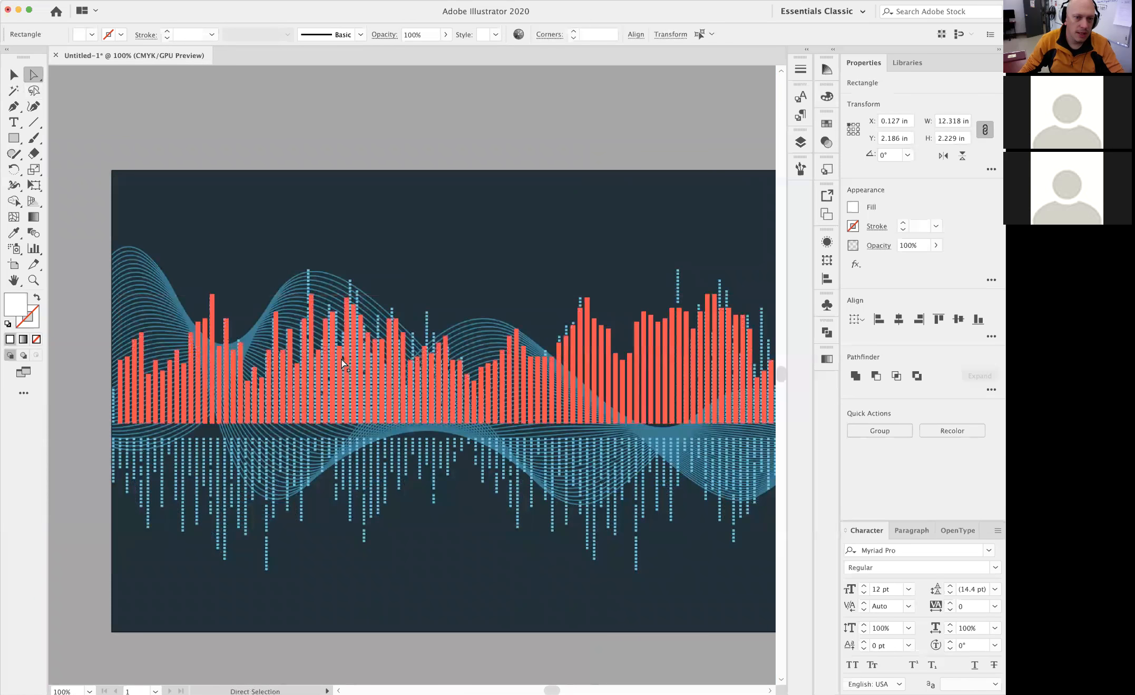
{"action": "left_click_drag", "start_coordinate": [338, 276], "coordinate": [313, 275]}
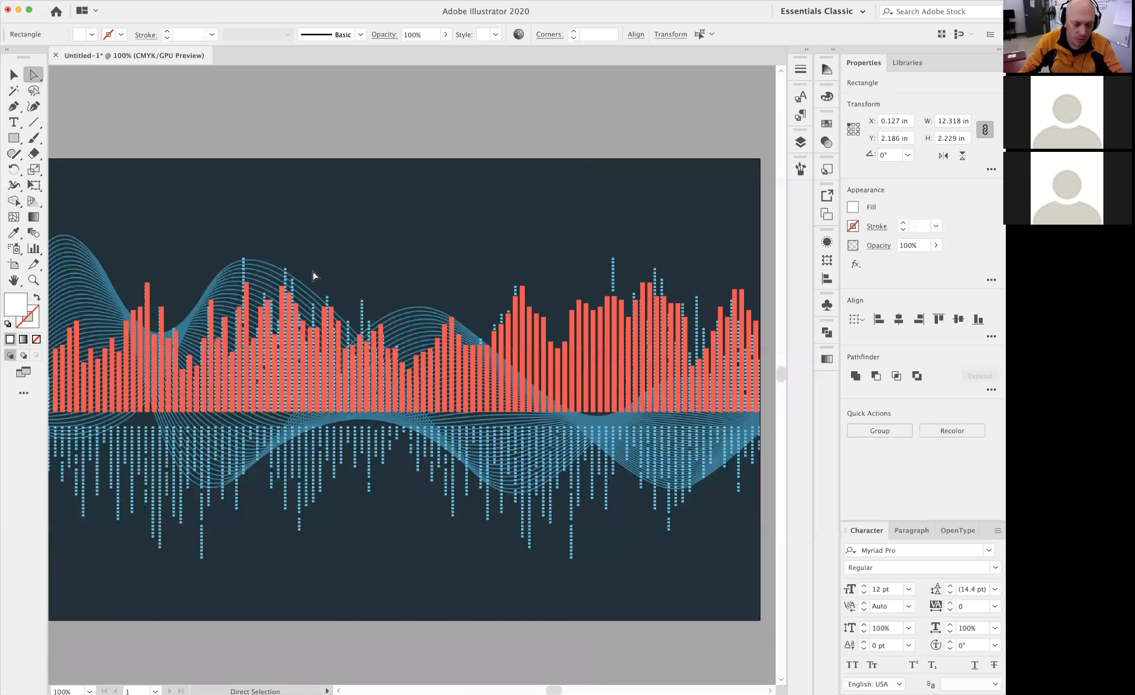
{"action": "right_click", "coordinate": [439, 354]}
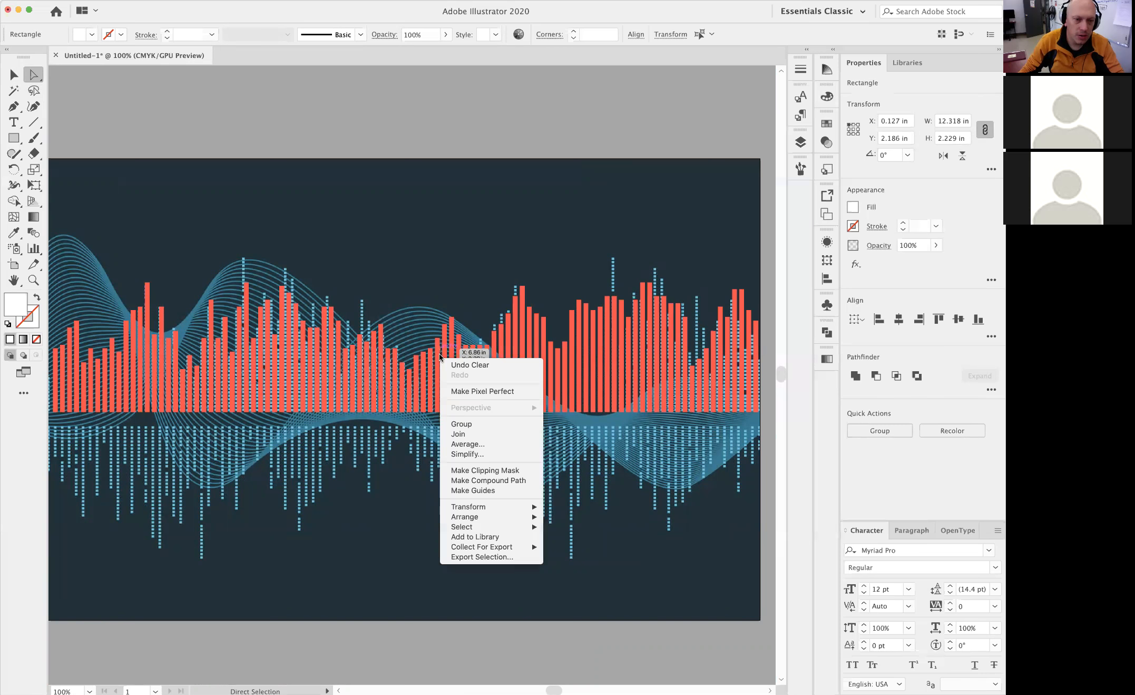
{"action": "left_click", "coordinate": [464, 422]}
{"action": "left_click", "coordinate": [13, 78]}
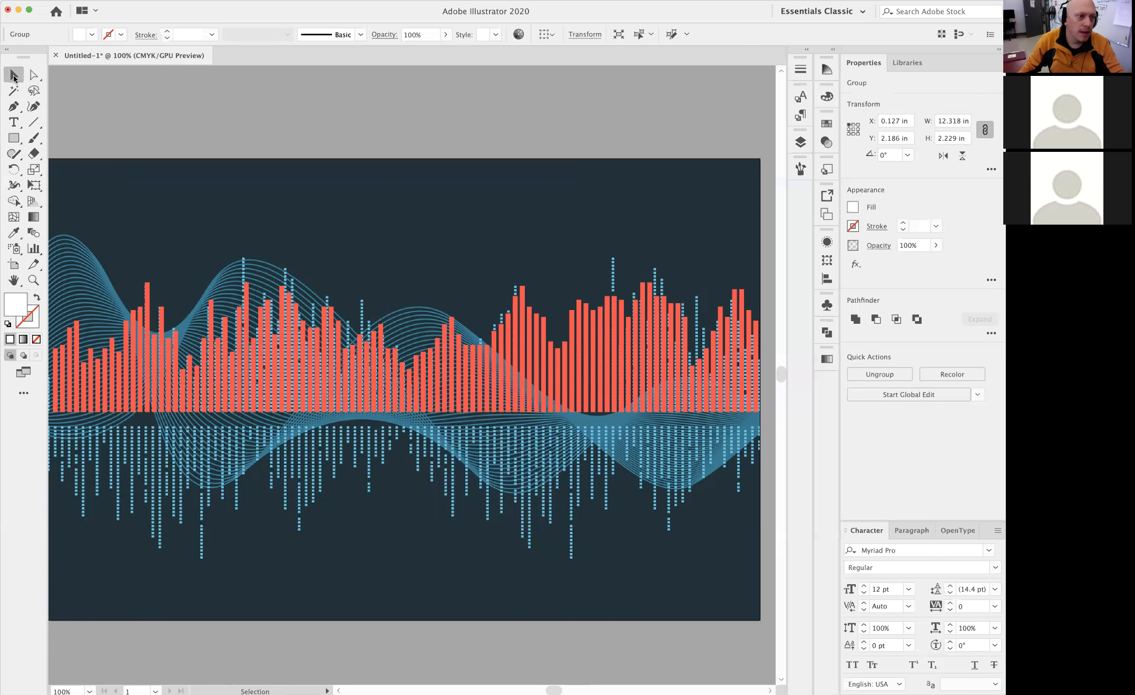
Recolour the grouped squares light blue by sampling a bar square in the image with the Eyedropper, and deselect the group
{"action": "left_click", "coordinate": [15, 233]}
{"action": "key", "text": "super+space"}
{"action": "left_click_drag", "start_coordinate": [119, 405], "coordinate": [353, 405]}
{"action": "left_click_drag", "start_coordinate": [220, 509], "coordinate": [341, 509]}
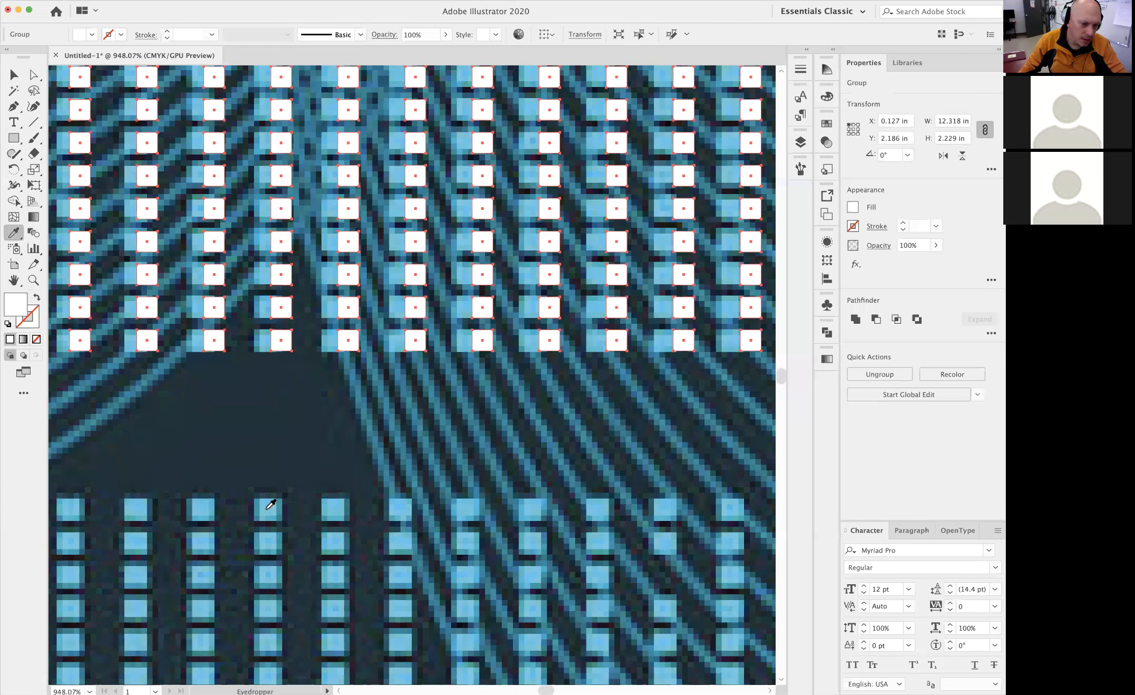
{"action": "left_click", "coordinate": [269, 506]}
{"action": "left_click", "coordinate": [11, 77]}
{"action": "left_click", "coordinate": [469, 400]}
{"action": "key", "text": "alt+super+space"}
{"action": "left_click", "coordinate": [470, 398], "text": "alt+super"}
{"action": "left_click", "coordinate": [470, 396], "text": "alt+super"}
{"action": "left_click", "coordinate": [470, 396], "text": "alt+super"}
{"action": "left_click", "coordinate": [470, 396], "text": "alt+super"}
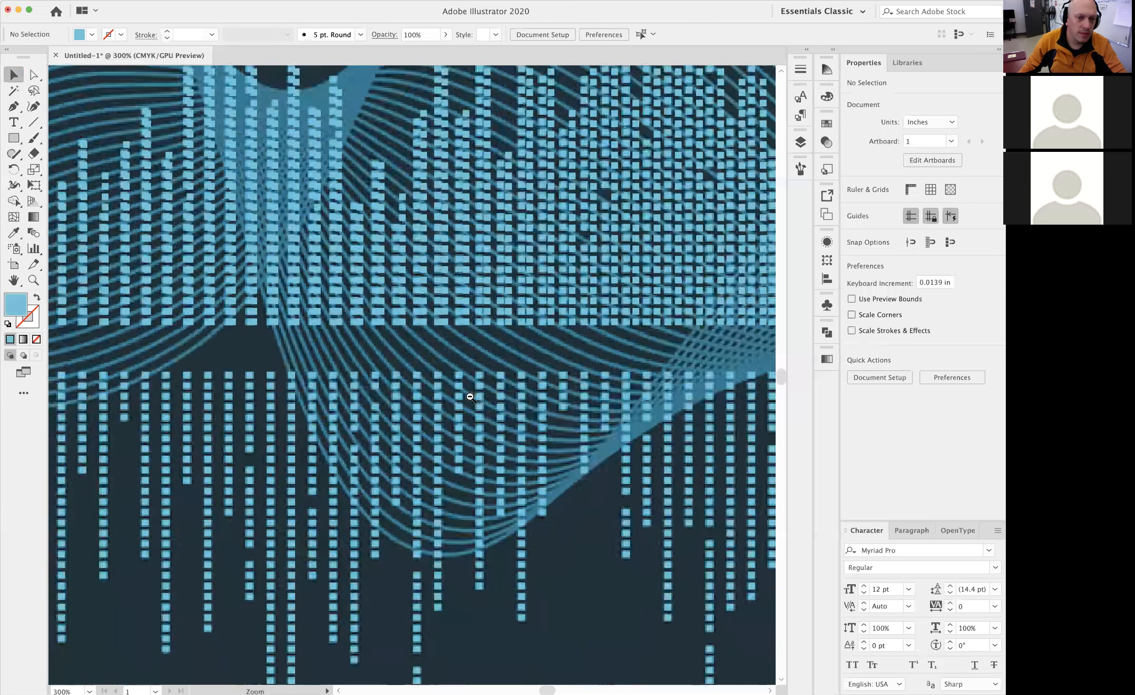
{"action": "left_click", "coordinate": [470, 397], "text": "alt+super"}
{"action": "left_click", "coordinate": [470, 396], "text": "alt+super"}
{"action": "left_click", "coordinate": [470, 396], "text": "alt+super"}
Compare the vector bars with the source image by switching the visibility of the image layer and Layer 2 off and on
{"action": "left_click", "coordinate": [800, 142]}
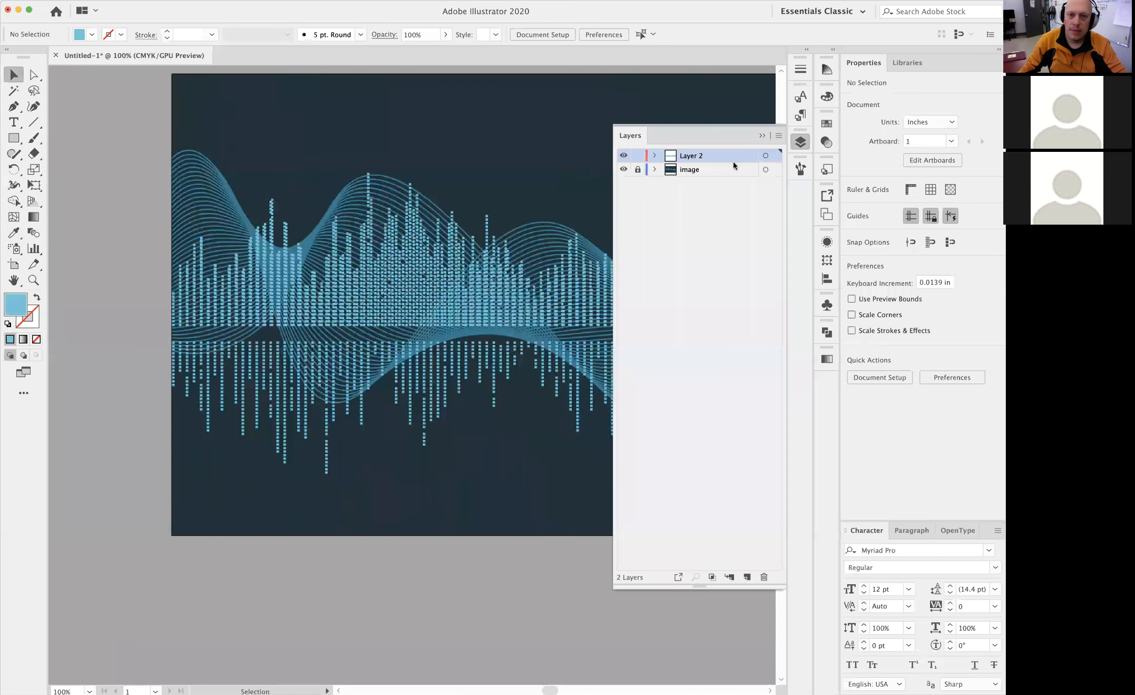
{"action": "key", "text": "space"}
{"action": "left_click_drag", "start_coordinate": [484, 285], "coordinate": [569, 284]}
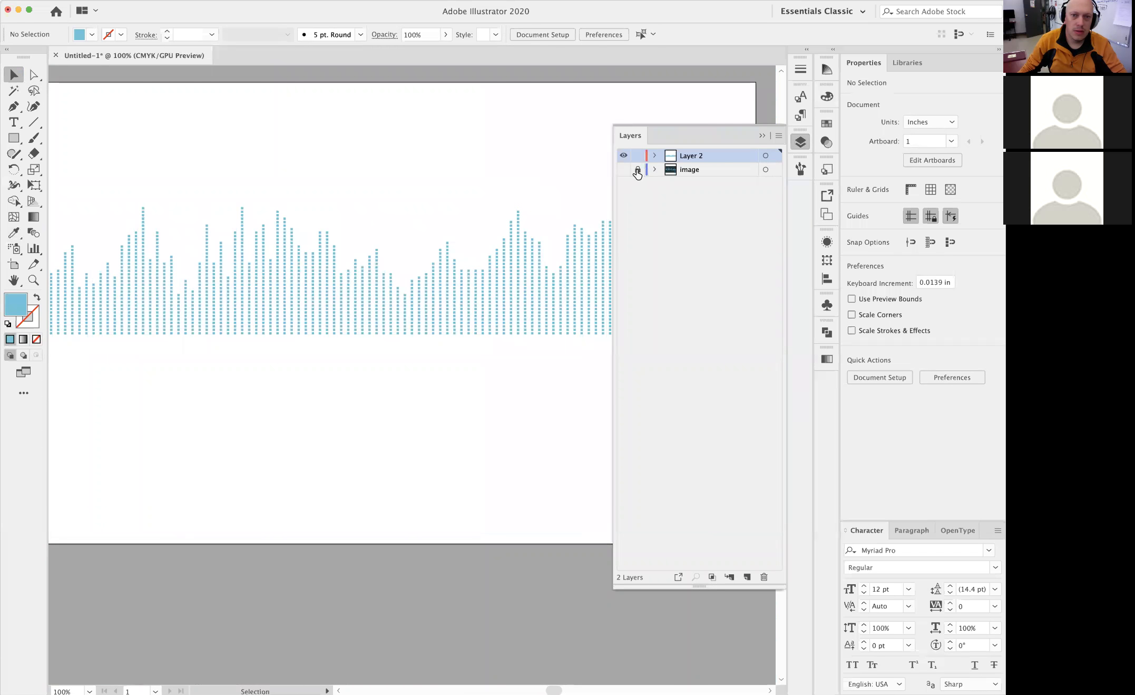
{"action": "left_click", "coordinate": [453, 287], "text": "alt+super"}
{"action": "left_click_drag", "start_coordinate": [428, 334], "coordinate": [416, 286]}
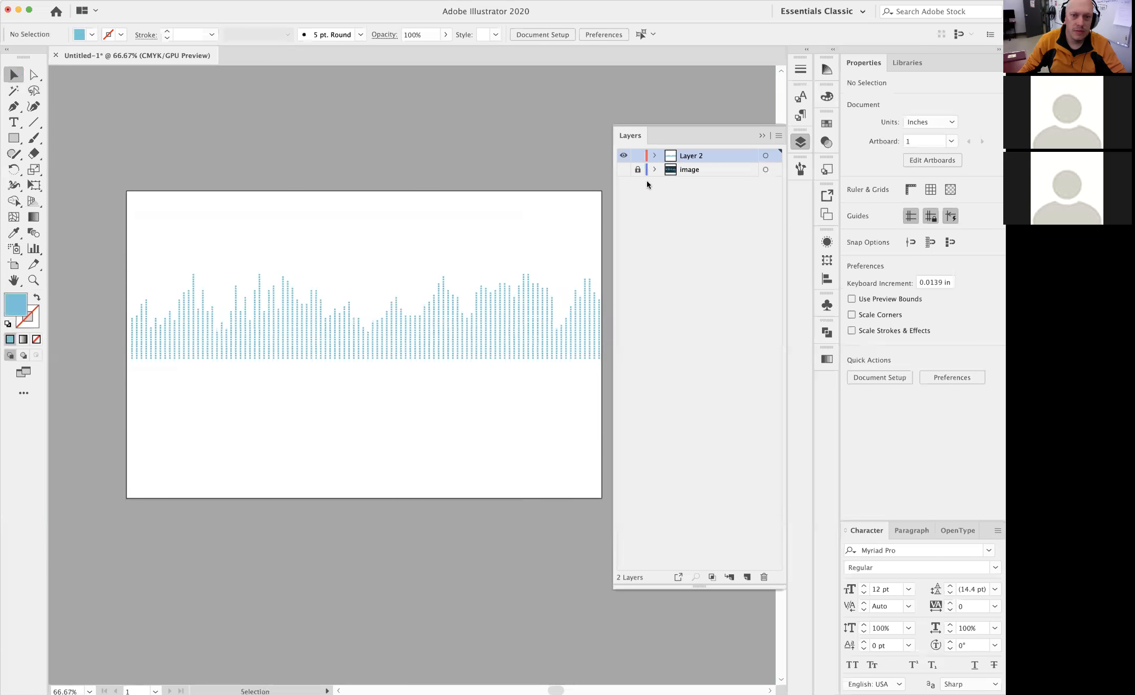
{"action": "left_click", "coordinate": [623, 170]}
{"action": "scroll", "coordinate": [562, 291], "scroll_direction": "up", "scroll_amount": 2}
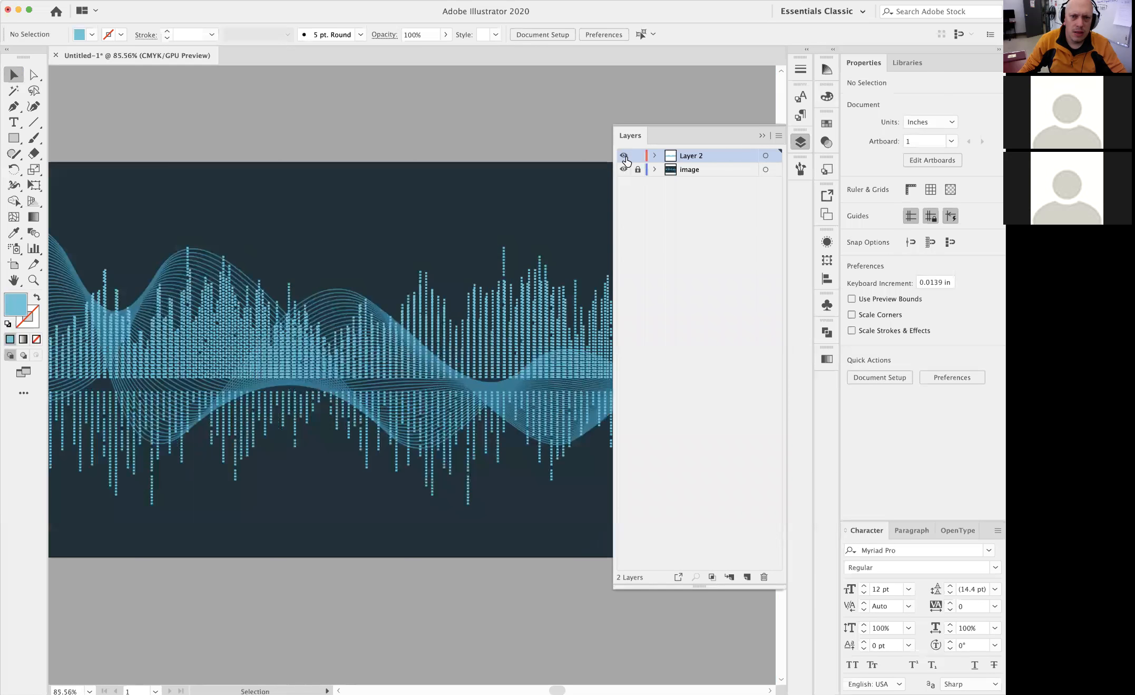
{"action": "left_click", "coordinate": [622, 156]}
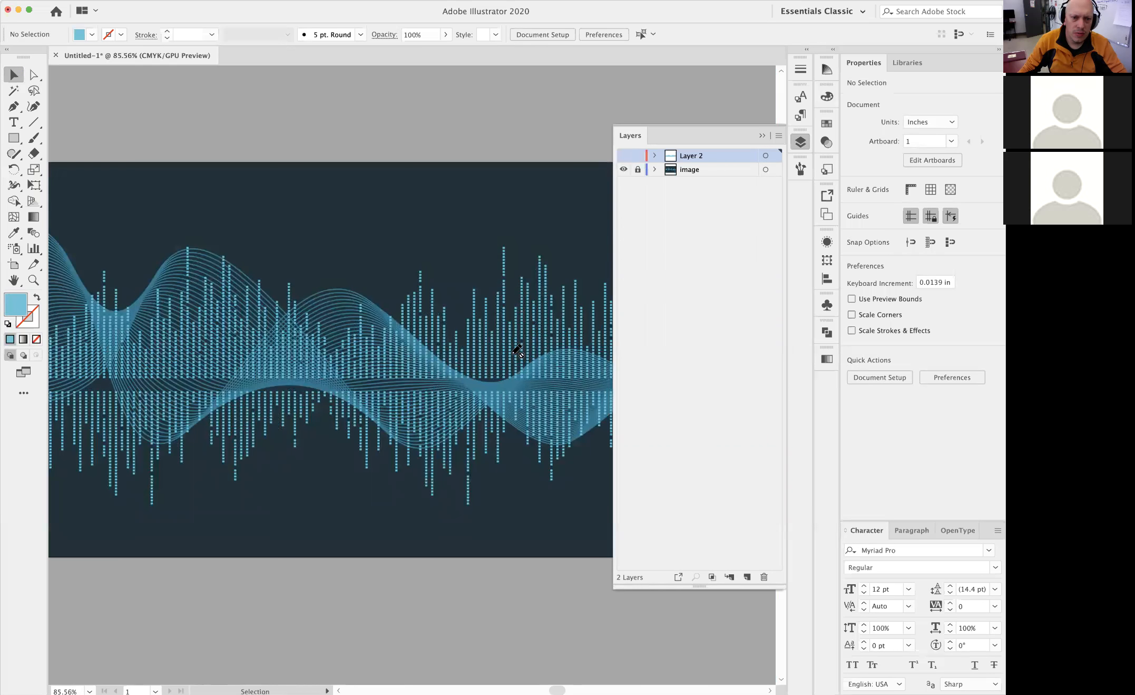
{"action": "scroll", "coordinate": [599, 362], "scroll_direction": "up", "scroll_amount": 6}
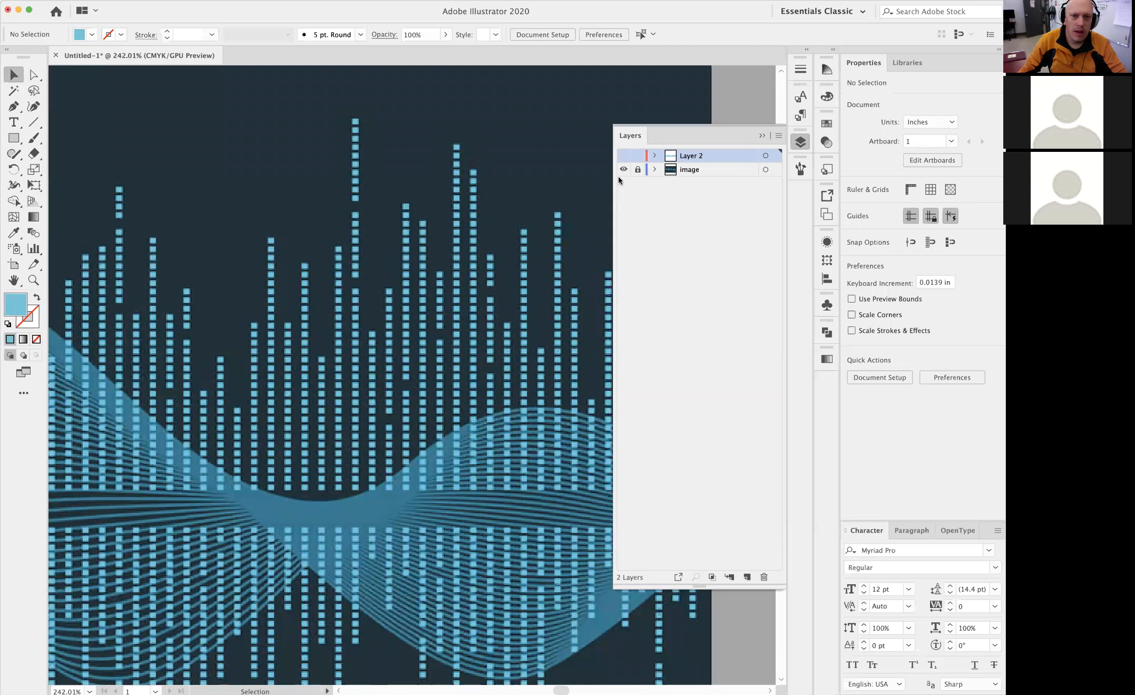
{"action": "left_click", "coordinate": [624, 156]}
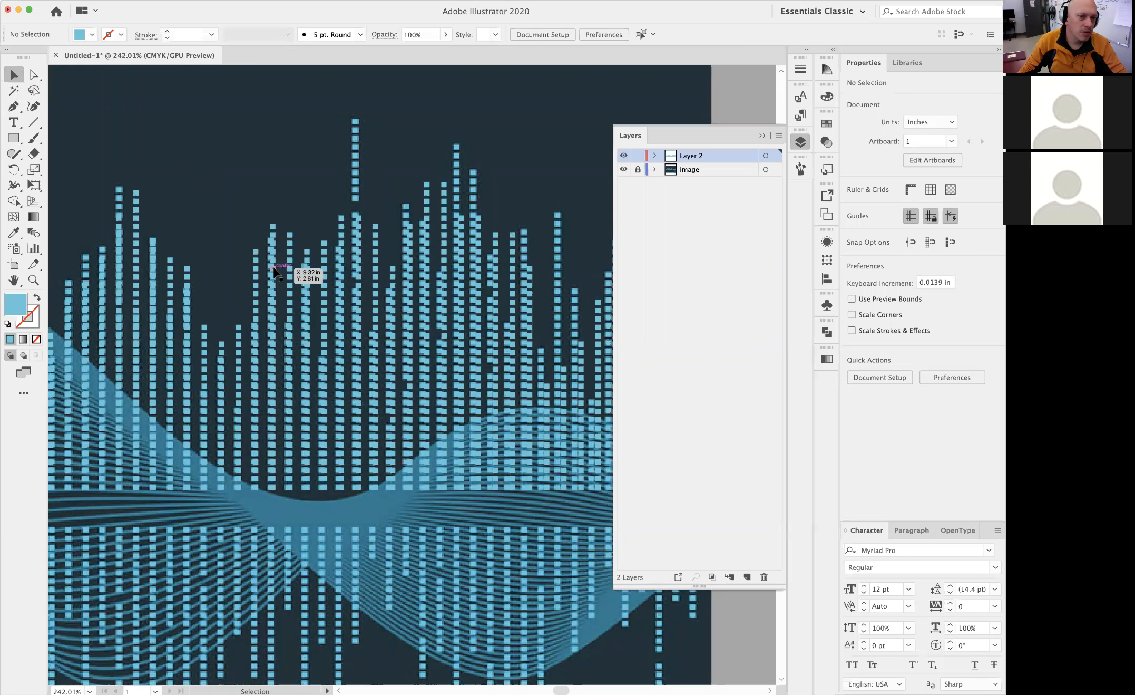
Hide the image layer and delete scattered single squares from the columns in the artboard's right part to make gaps in the bars
{"action": "left_click", "coordinate": [34, 74]}
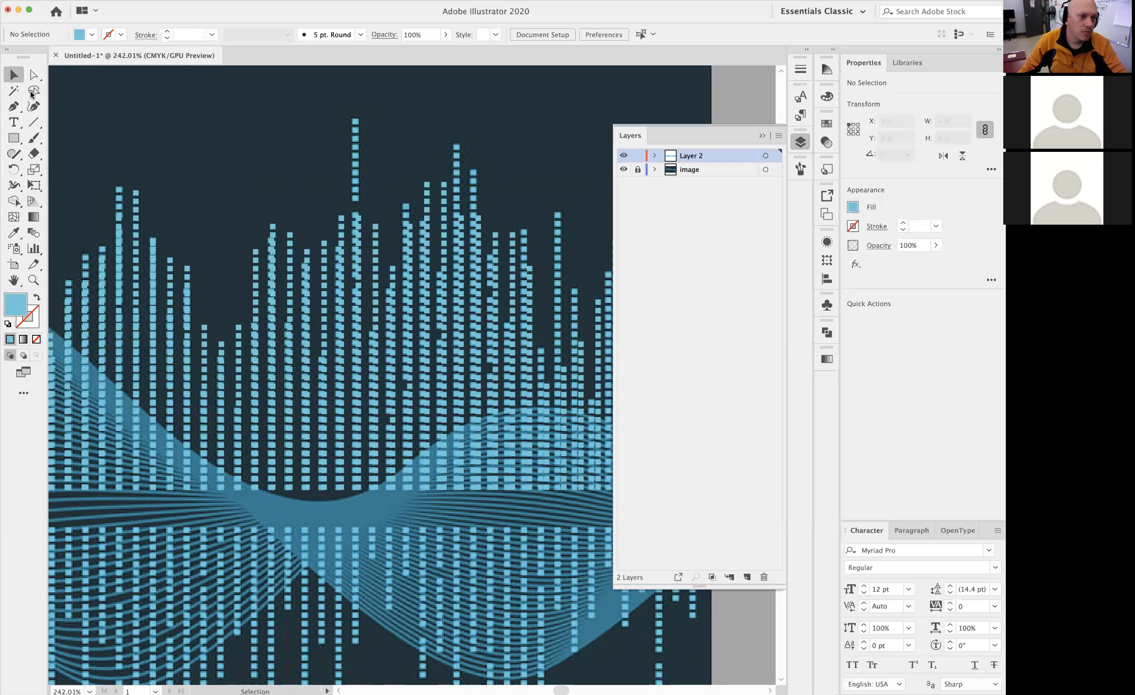
{"action": "left_click", "coordinate": [292, 292], "text": "super"}
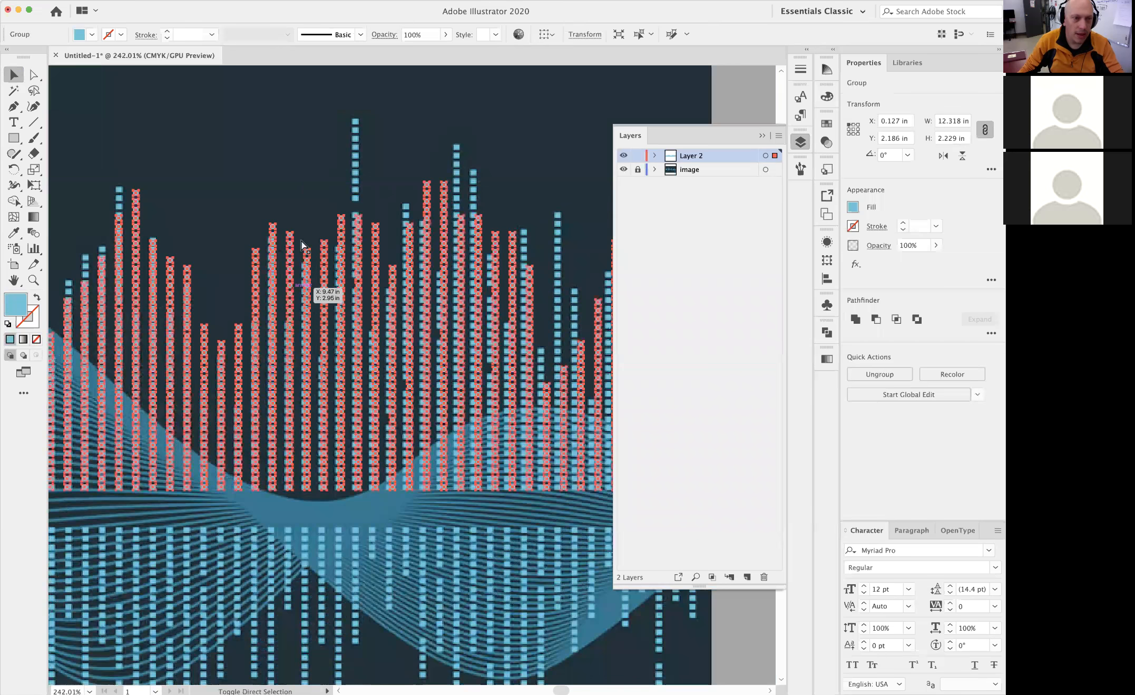
{"action": "left_click", "coordinate": [305, 187], "text": "super"}
{"action": "left_click", "coordinate": [462, 251], "text": "super"}
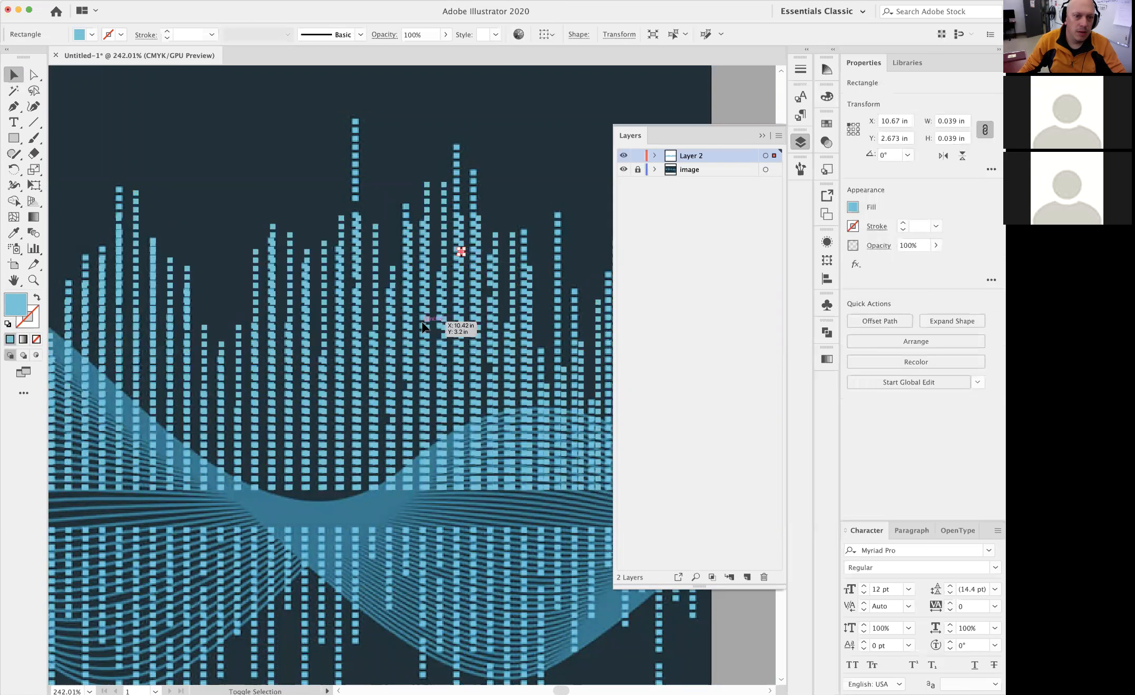
{"action": "left_click", "coordinate": [409, 345], "text": "shift"}
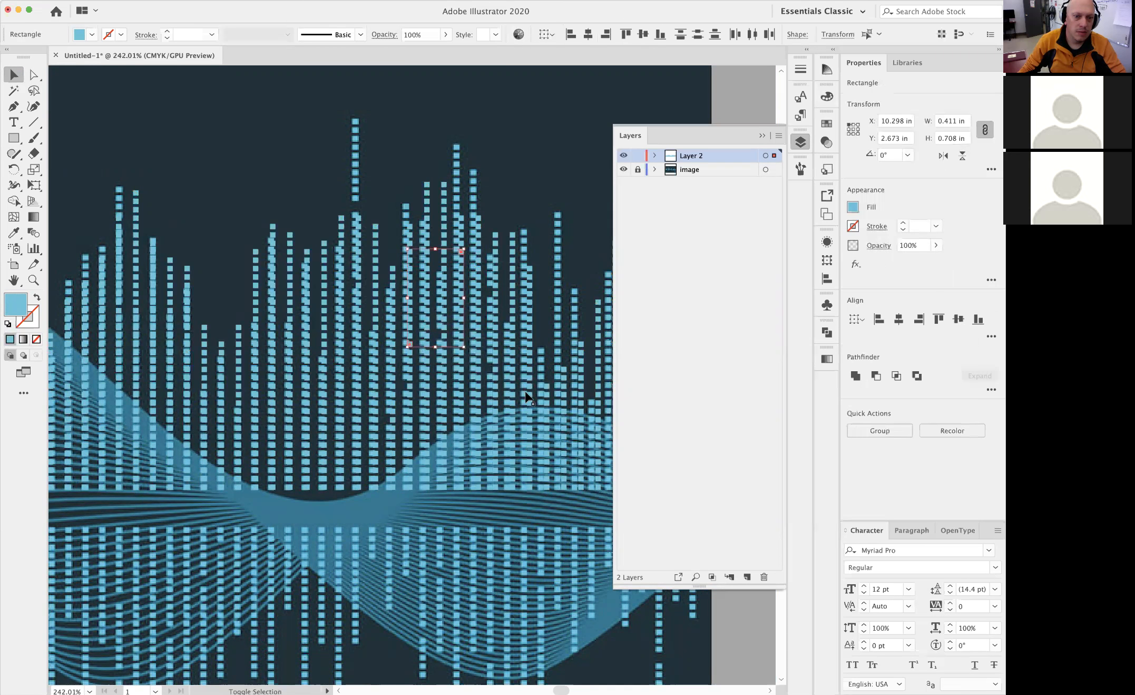
{"action": "left_click", "coordinate": [530, 402], "text": "shift"}
{"action": "left_click", "coordinate": [623, 169]}
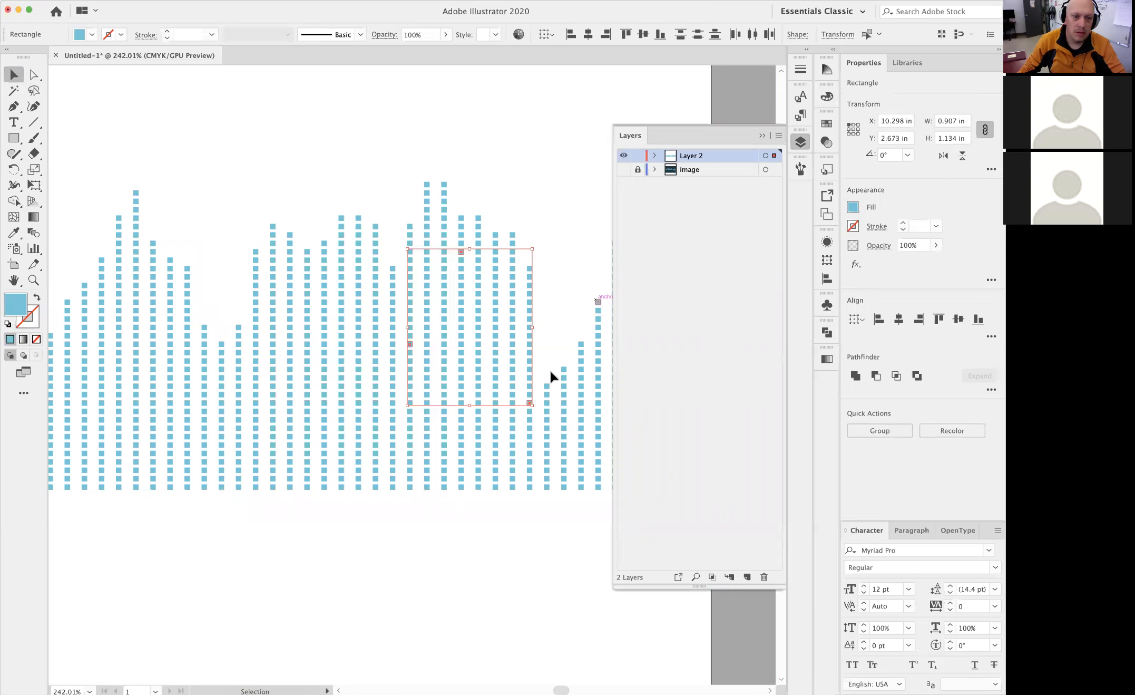
{"action": "left_click", "coordinate": [564, 419], "text": "shift"}
{"action": "left_click", "coordinate": [325, 361], "text": "shift"}
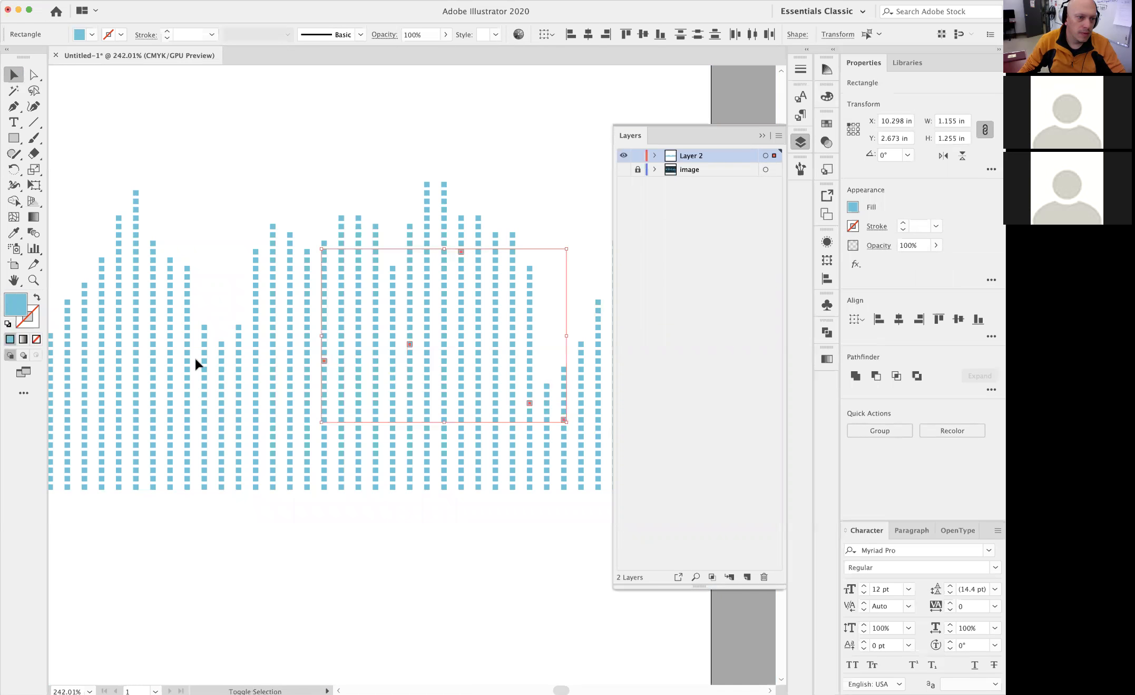
{"action": "left_click", "coordinate": [187, 344], "text": "shift"}
{"action": "left_click", "coordinate": [119, 352], "text": "shift"}
{"action": "left_click", "coordinate": [136, 252], "text": "shift"}
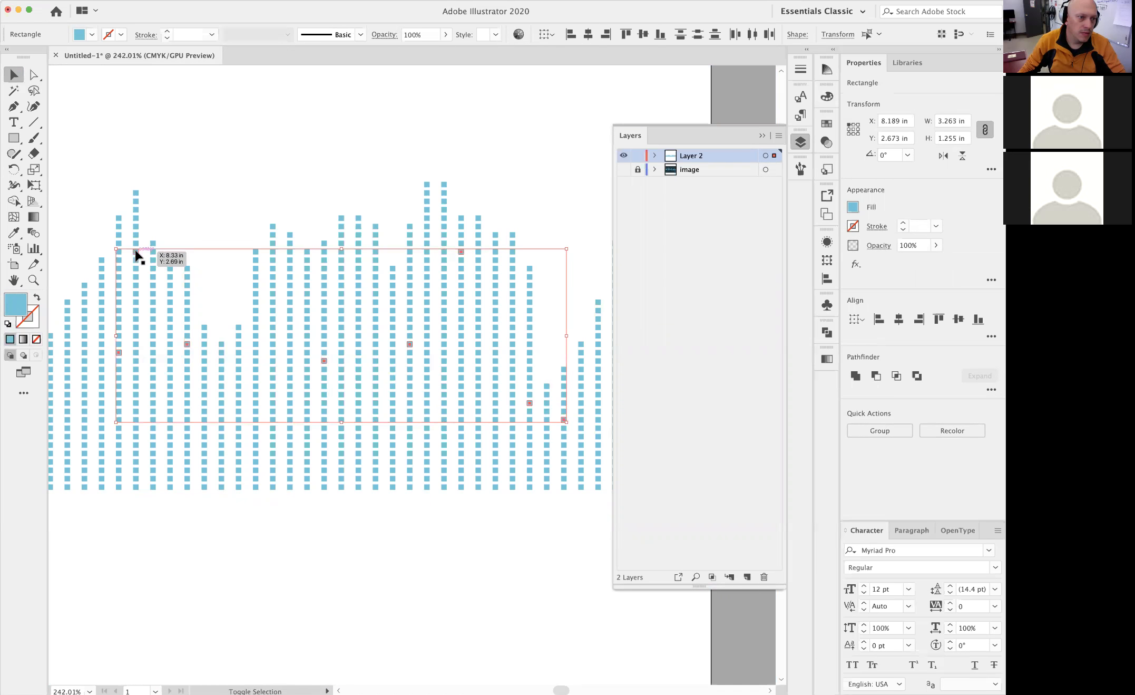
{"action": "key", "text": "Delete"}
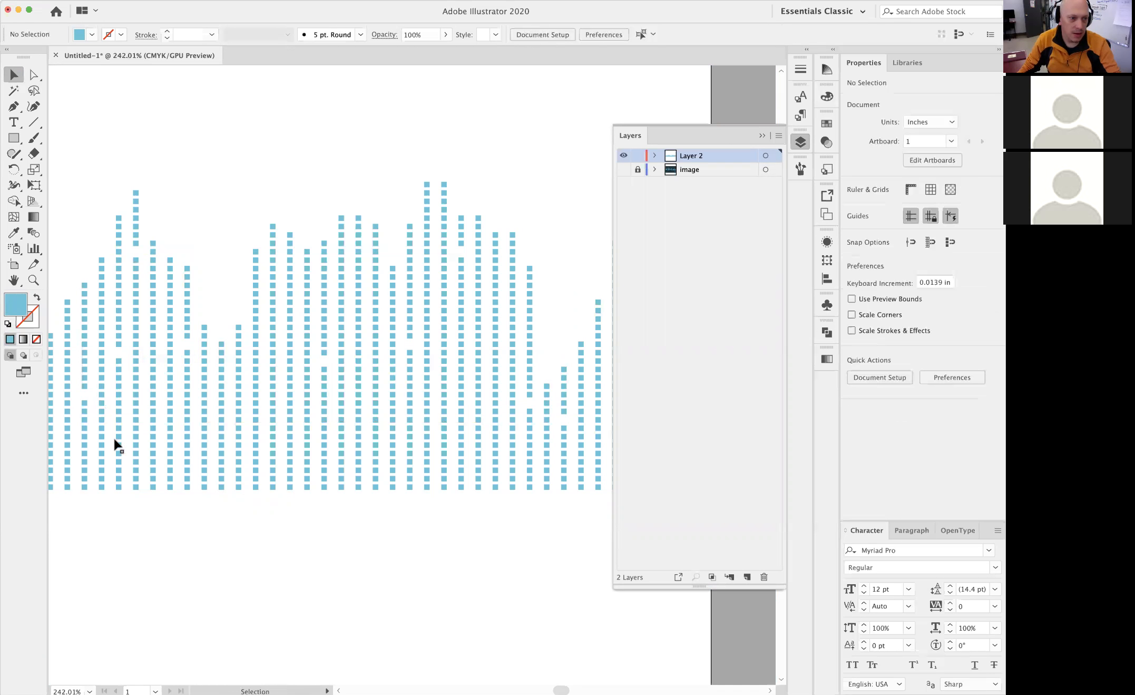
Select scattered single squares in the columns from the artboard's middle to its left edge, and delete them to make gaps
{"action": "left_click_drag", "start_coordinate": [394, 439], "coordinate": [433, 438]}
{"action": "scroll", "coordinate": [434, 438], "scroll_direction": "left", "scroll_amount": 7}
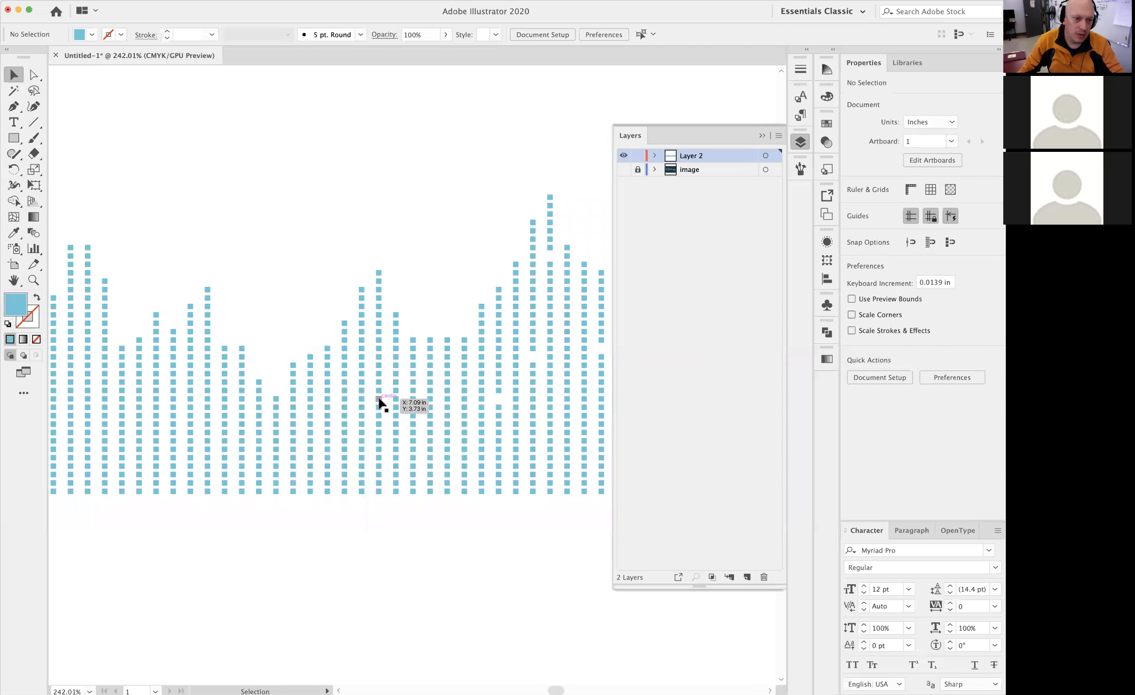
{"action": "left_click_drag", "start_coordinate": [378, 403], "coordinate": [413, 355]}
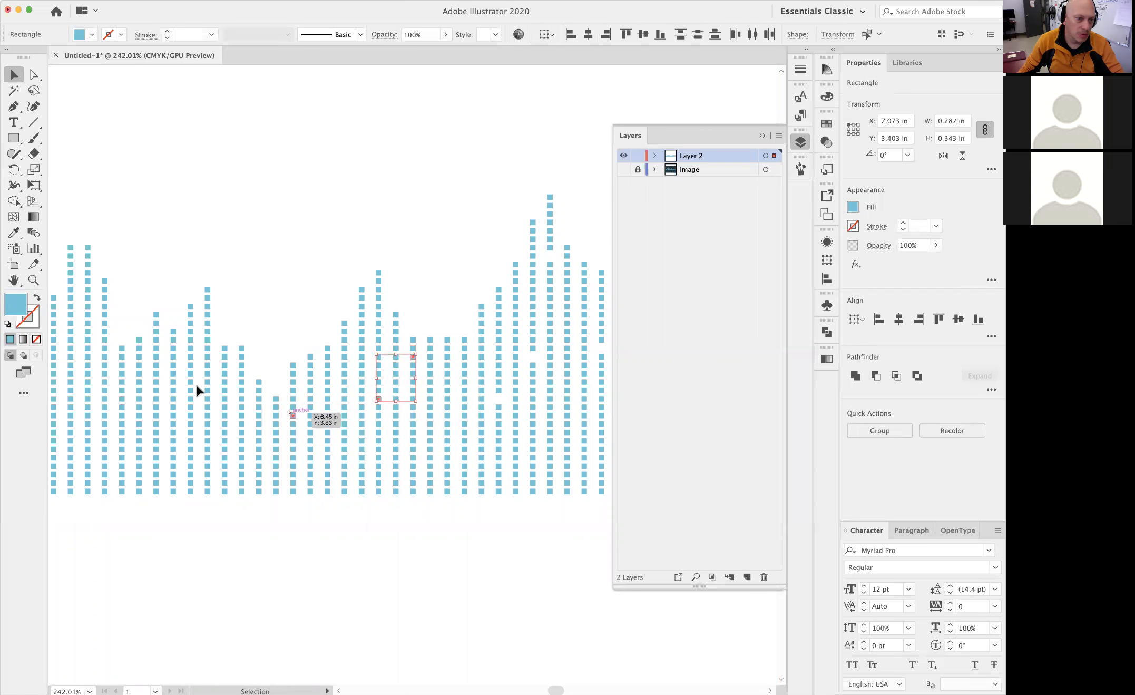
{"action": "left_click", "coordinate": [172, 374], "text": "shift"}
{"action": "left_click", "coordinate": [190, 431], "text": "shift"}
{"action": "left_click", "coordinate": [105, 349], "text": "shift"}
{"action": "left_click", "coordinate": [71, 323], "text": "shift"}
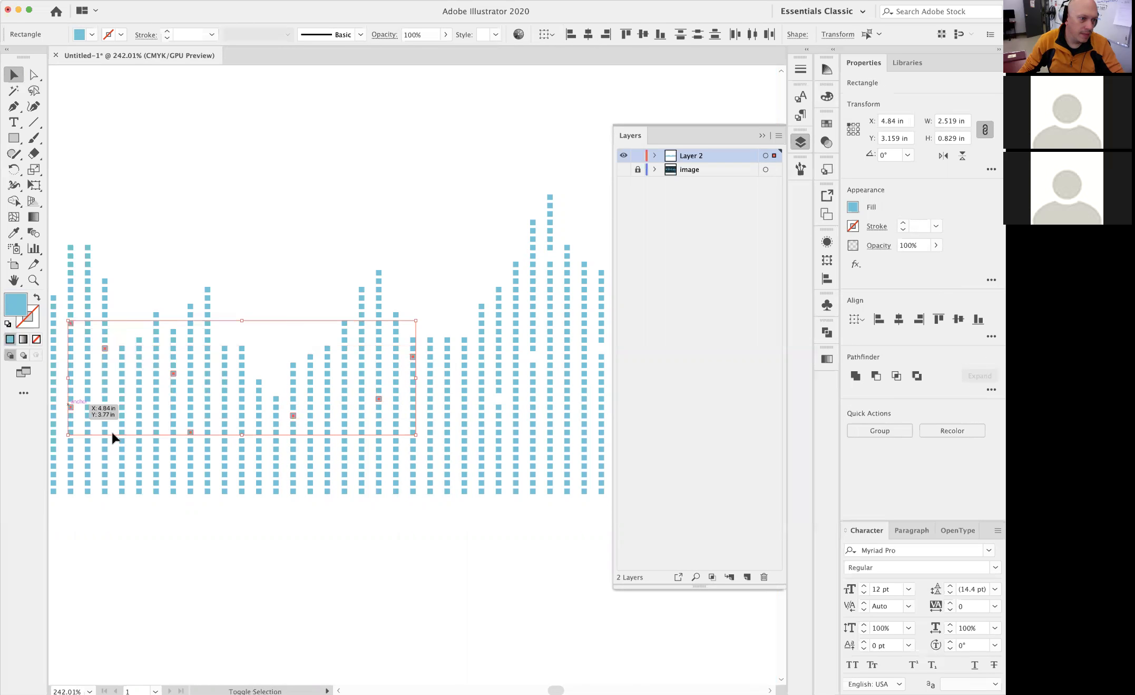
{"action": "scroll", "coordinate": [237, 401], "scroll_direction": "left", "scroll_amount": 10}
{"action": "left_click", "coordinate": [373, 389], "text": "shift"}
{"action": "left_click", "coordinate": [391, 323], "text": "shift"}
{"action": "left_click", "coordinate": [289, 247], "text": "shift"}
{"action": "left_click", "coordinate": [200, 351], "text": "shift"}
{"action": "left_click", "coordinate": [287, 464], "text": "shift"}
{"action": "left_click", "coordinate": [169, 440], "text": "shift"}
{"action": "left_click", "coordinate": [134, 456], "text": "shift"}
{"action": "left_click", "coordinate": [118, 389], "text": "shift"}
{"action": "left_click", "coordinate": [86, 347], "text": "shift"}
{"action": "left_click", "coordinate": [67, 399], "text": "shift"}
{"action": "scroll", "coordinate": [238, 399], "scroll_direction": "left", "scroll_amount": 5}
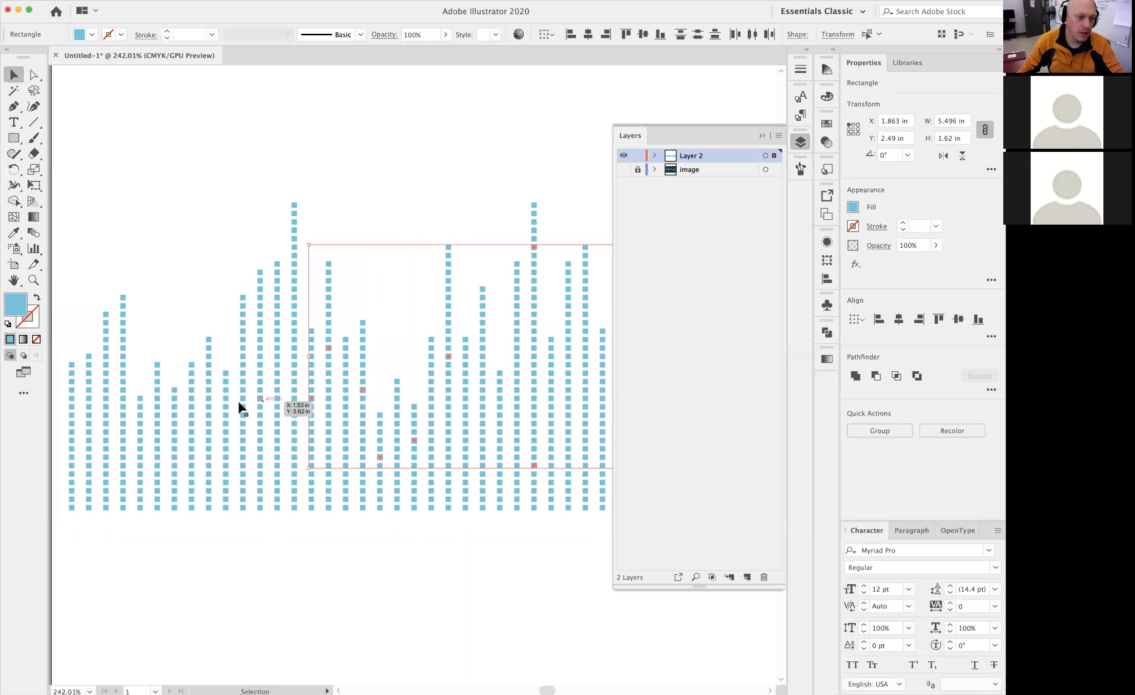
{"action": "left_click", "coordinate": [242, 404], "text": "shift"}
{"action": "left_click", "coordinate": [257, 323], "text": "shift"}
{"action": "left_click", "coordinate": [188, 399], "text": "shift"}
{"action": "left_click", "coordinate": [174, 432], "text": "shift"}
{"action": "left_click", "coordinate": [124, 414], "text": "shift"}
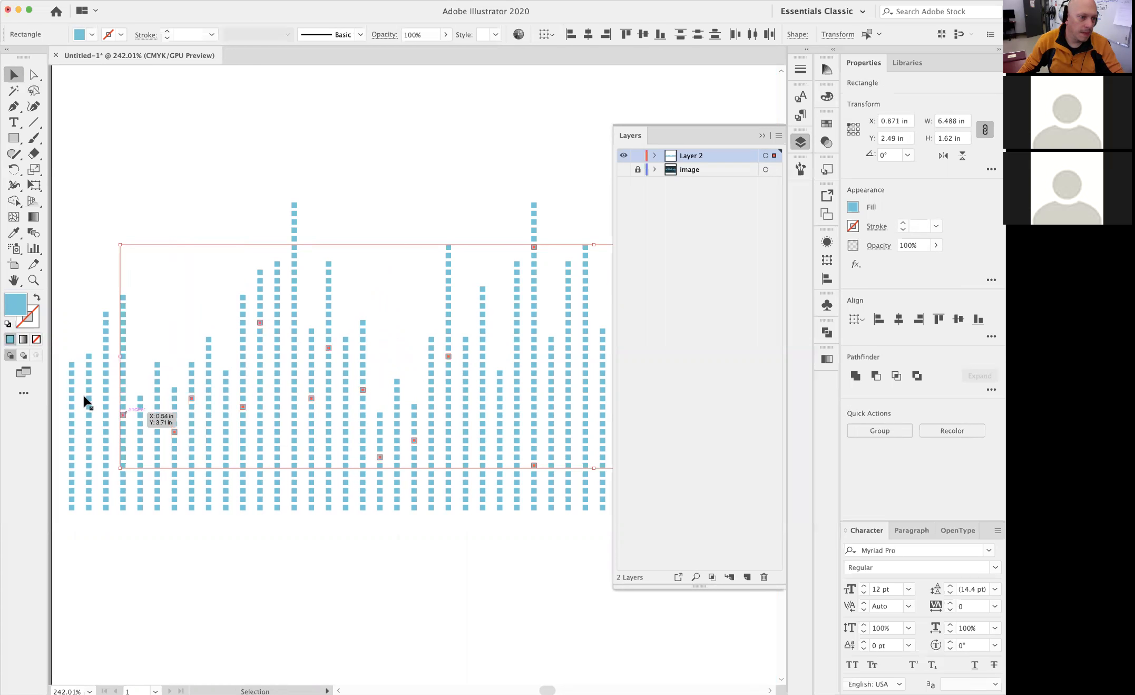
{"action": "left_click", "coordinate": [73, 388], "text": "shift"}
{"action": "key", "text": "Delete"}
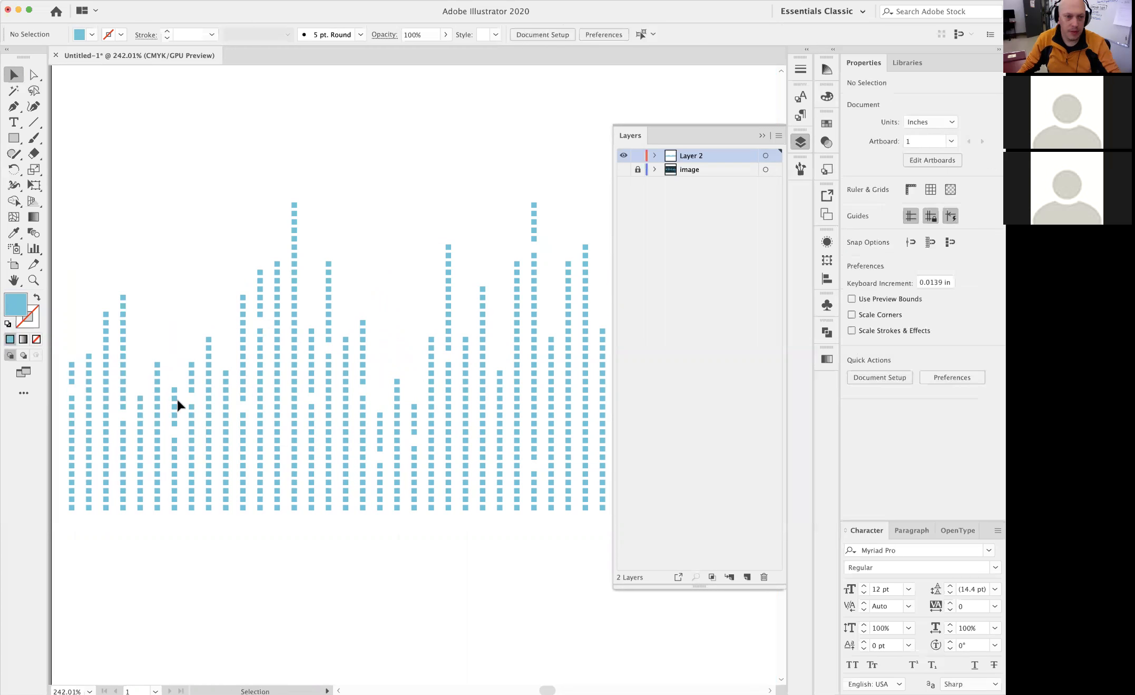
Select further scattered single squares in the columns between the second crest and the artboard's right edge, and delete them
{"action": "left_click", "coordinate": [410, 290], "text": "alt+super"}
{"action": "left_click", "coordinate": [411, 290], "text": "alt+super"}
{"action": "left_click_drag", "start_coordinate": [448, 349], "coordinate": [242, 217]}
{"action": "left_click", "coordinate": [406, 297], "text": "alt+super"}
{"action": "left_click_drag", "start_coordinate": [430, 313], "coordinate": [258, 245]}
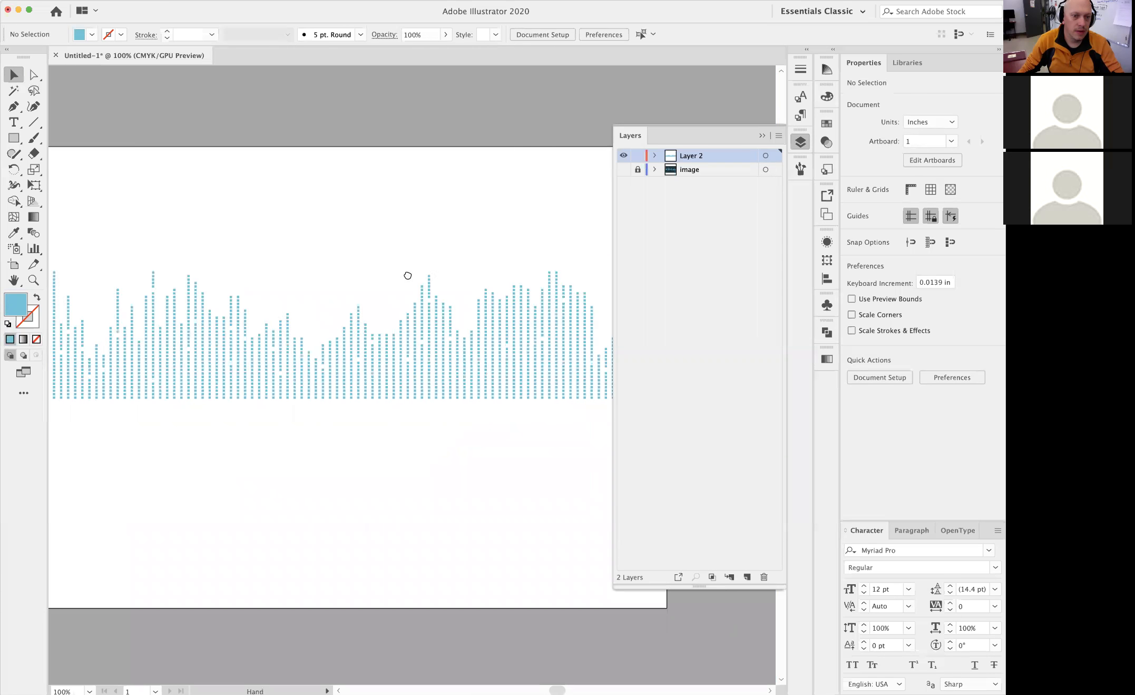
{"action": "left_click_drag", "start_coordinate": [408, 276], "coordinate": [215, 261]}
{"action": "left_click_drag", "start_coordinate": [373, 251], "coordinate": [517, 269]}
{"action": "left_click_drag", "start_coordinate": [426, 262], "coordinate": [451, 271]}
{"action": "left_click_drag", "start_coordinate": [443, 377], "coordinate": [454, 343]}
{"action": "left_click_drag", "start_coordinate": [475, 387], "coordinate": [551, 341]}
{"action": "left_click", "coordinate": [549, 354], "text": "shift"}
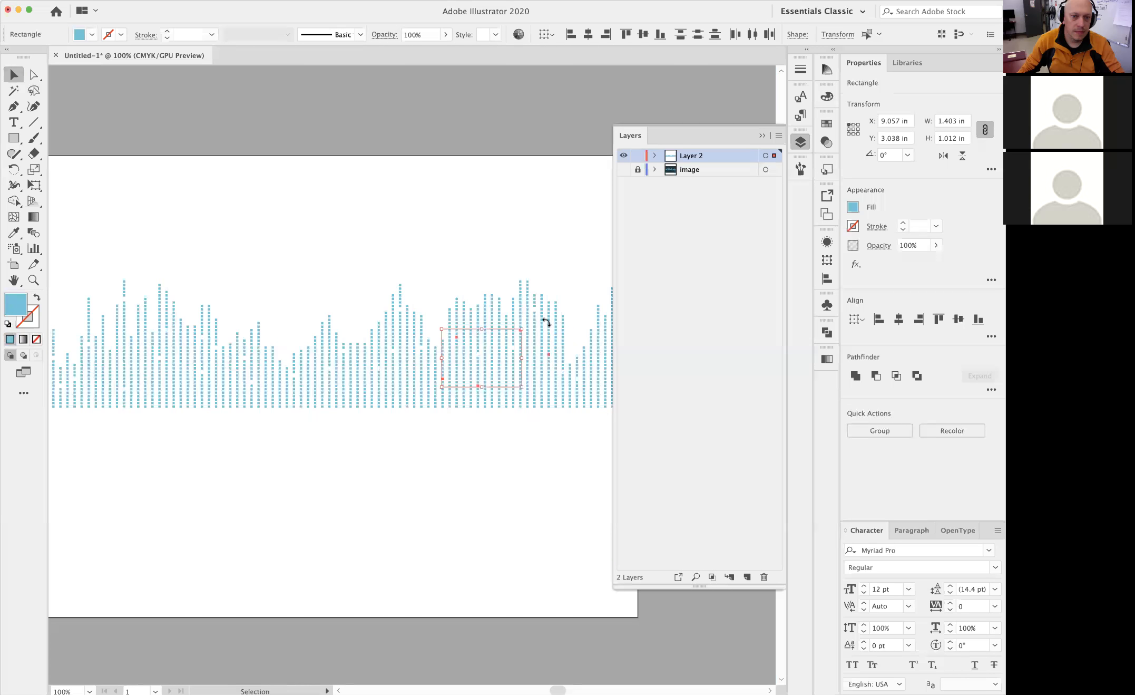
{"action": "left_click", "coordinate": [549, 319], "text": "shift"}
{"action": "left_click", "coordinate": [584, 378], "text": "shift"}
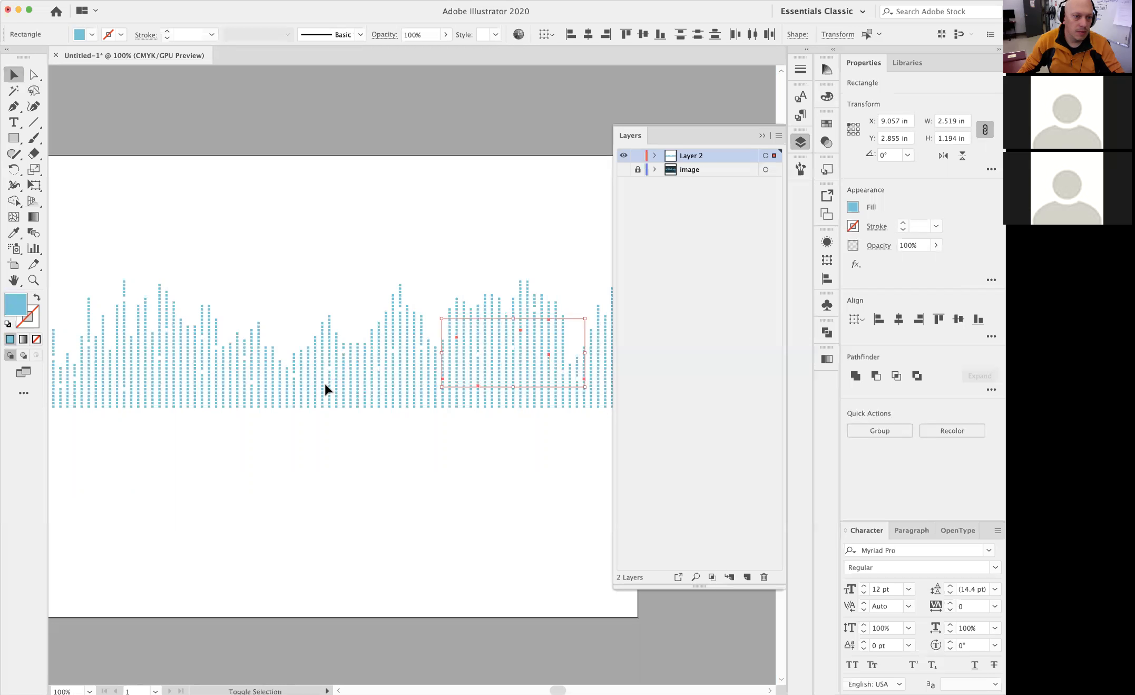
{"action": "left_click", "coordinate": [195, 389], "text": "shift"}
{"action": "left_click", "coordinate": [178, 376], "text": "shift"}
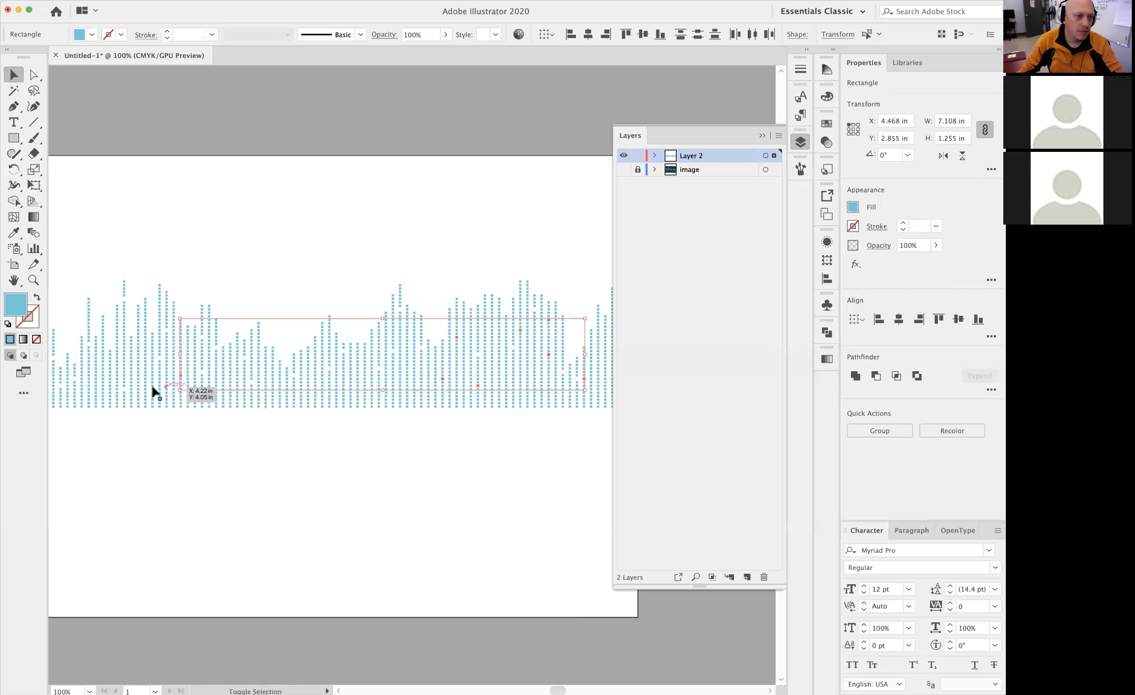
{"action": "left_click", "coordinate": [146, 385], "text": "shift"}
{"action": "left_click", "coordinate": [138, 330], "text": "shift"}
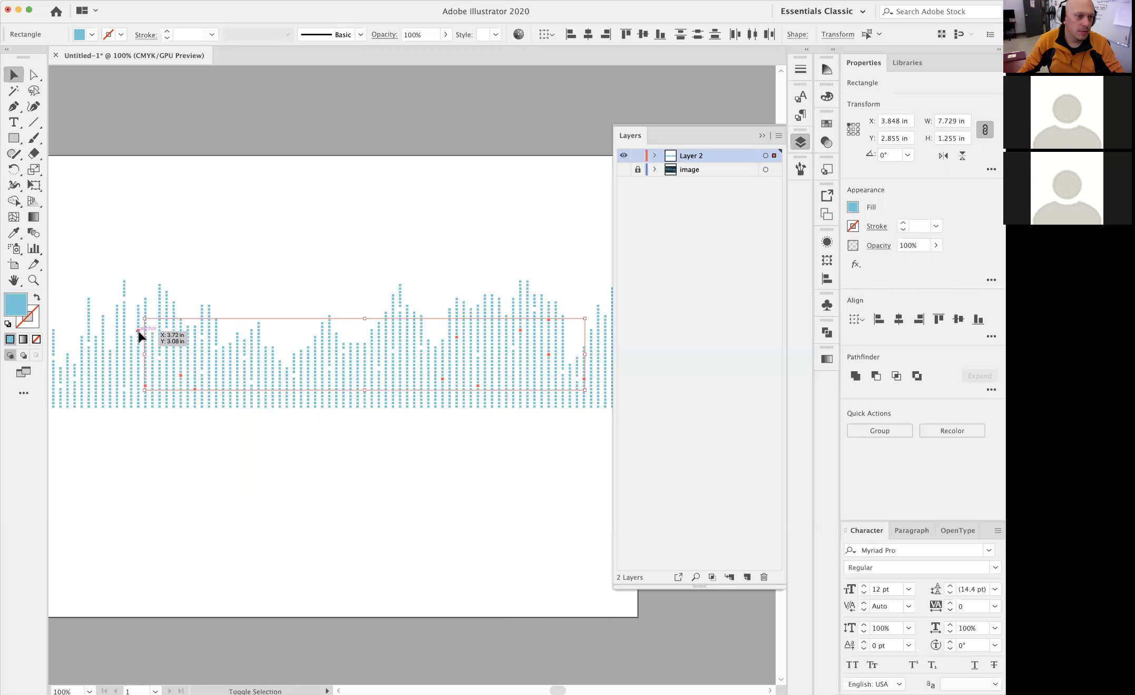
{"action": "left_click", "coordinate": [89, 361], "text": "shift"}
{"action": "key", "text": "space"}
{"action": "left_click_drag", "start_coordinate": [297, 387], "coordinate": [126, 397]}
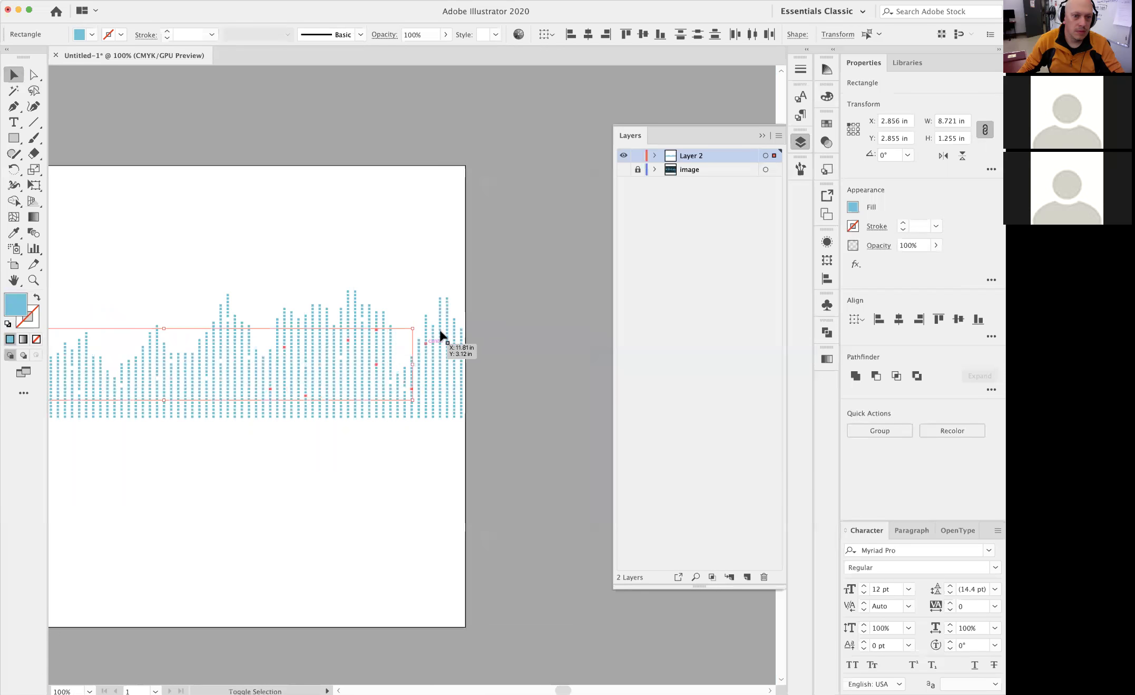
{"action": "left_click", "coordinate": [440, 305], "text": "shift"}
{"action": "left_click", "coordinate": [455, 364], "text": "shift"}
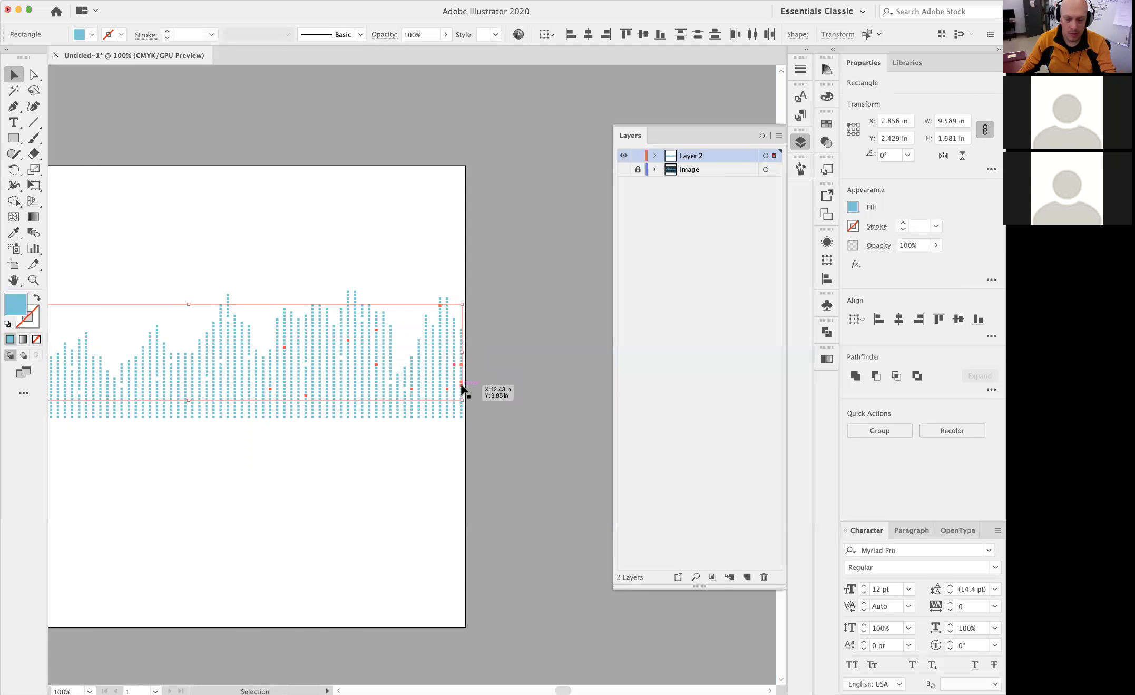
{"action": "left_click", "coordinate": [505, 370]}
{"action": "key", "text": "space"}
{"action": "left_click_drag", "start_coordinate": [426, 389], "coordinate": [434, 389]}
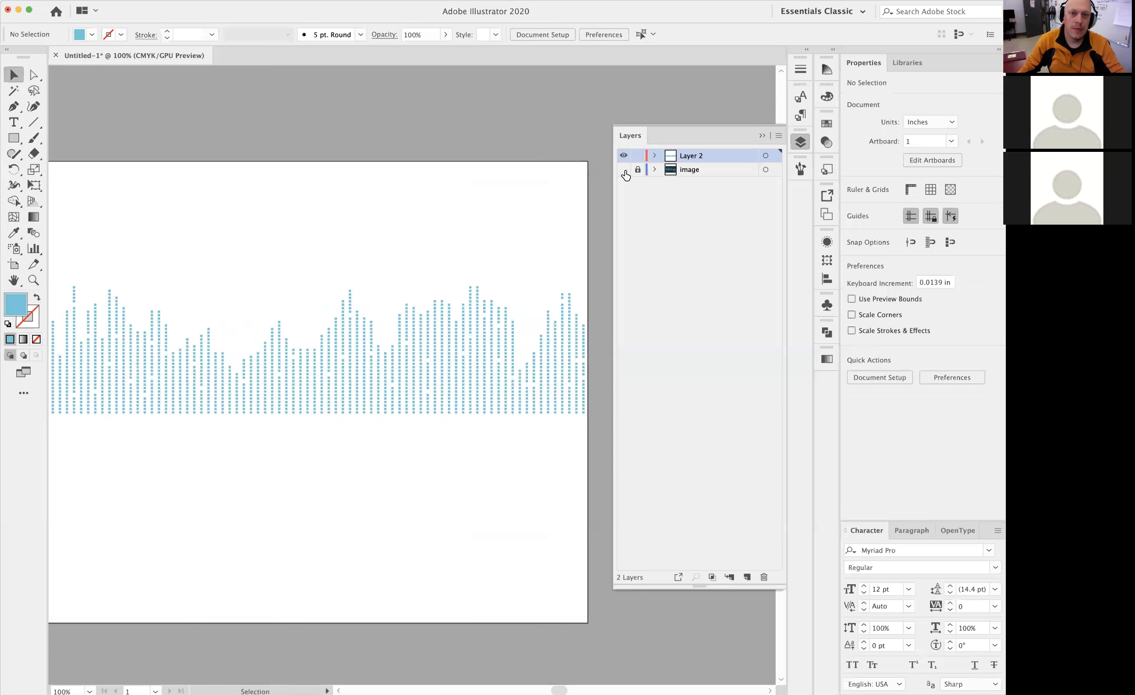
Show the image layer again and group all the vector squares of the bars
{"action": "left_click", "coordinate": [623, 169]}
{"action": "key", "text": "space"}
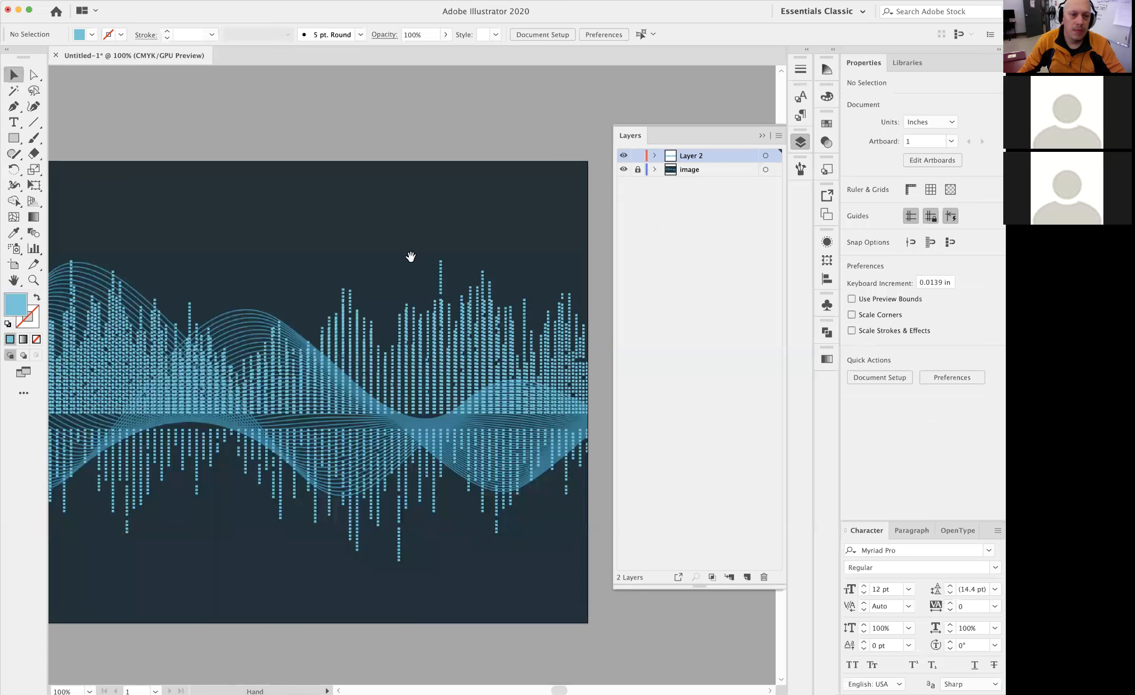
{"action": "left_click_drag", "start_coordinate": [409, 258], "coordinate": [532, 210]}
{"action": "key", "text": "super+a"}
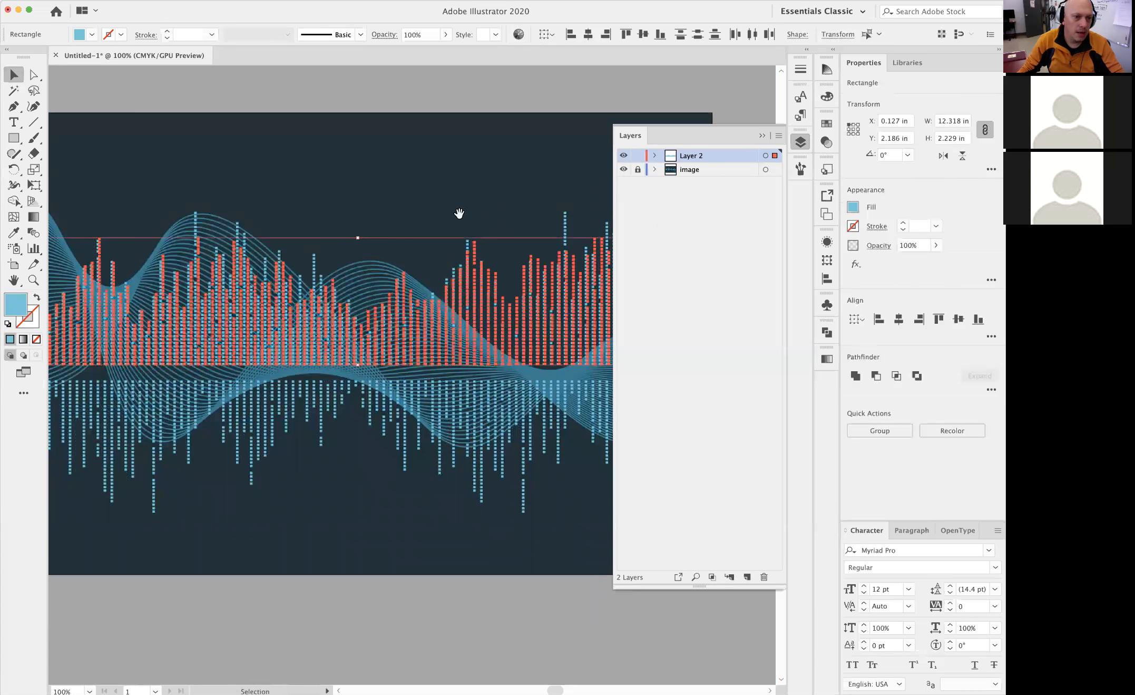
{"action": "key", "text": "super+g"}
{"action": "left_click", "coordinate": [445, 212]}
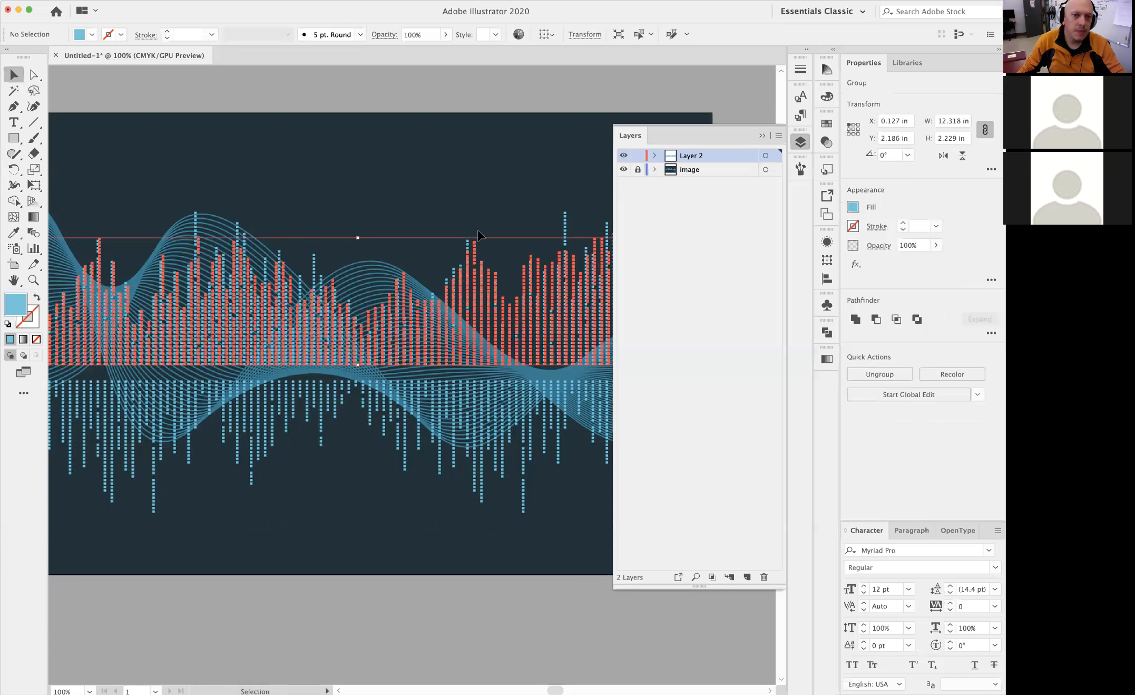
{"action": "left_click_drag", "start_coordinate": [439, 225], "coordinate": [524, 213]}
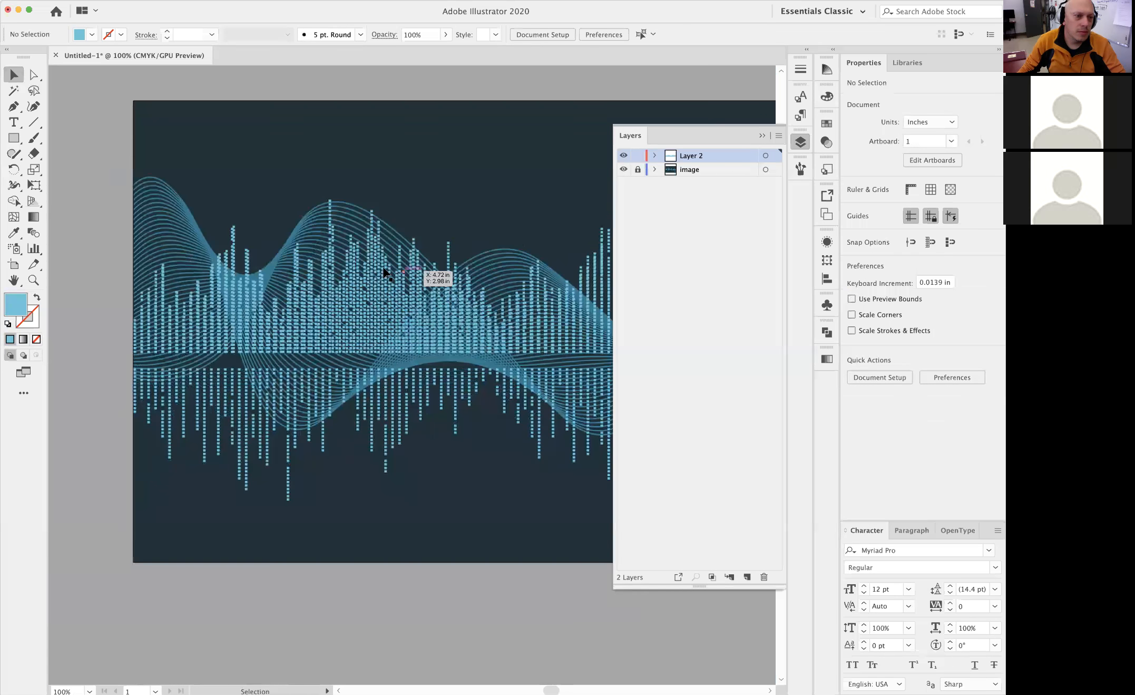
Rename Layer 2 as volume, and lock and hide that layer
{"action": "double_click", "coordinate": [694, 156]}
{"action": "type", "text": "volume"}
{"action": "key", "text": "Return"}
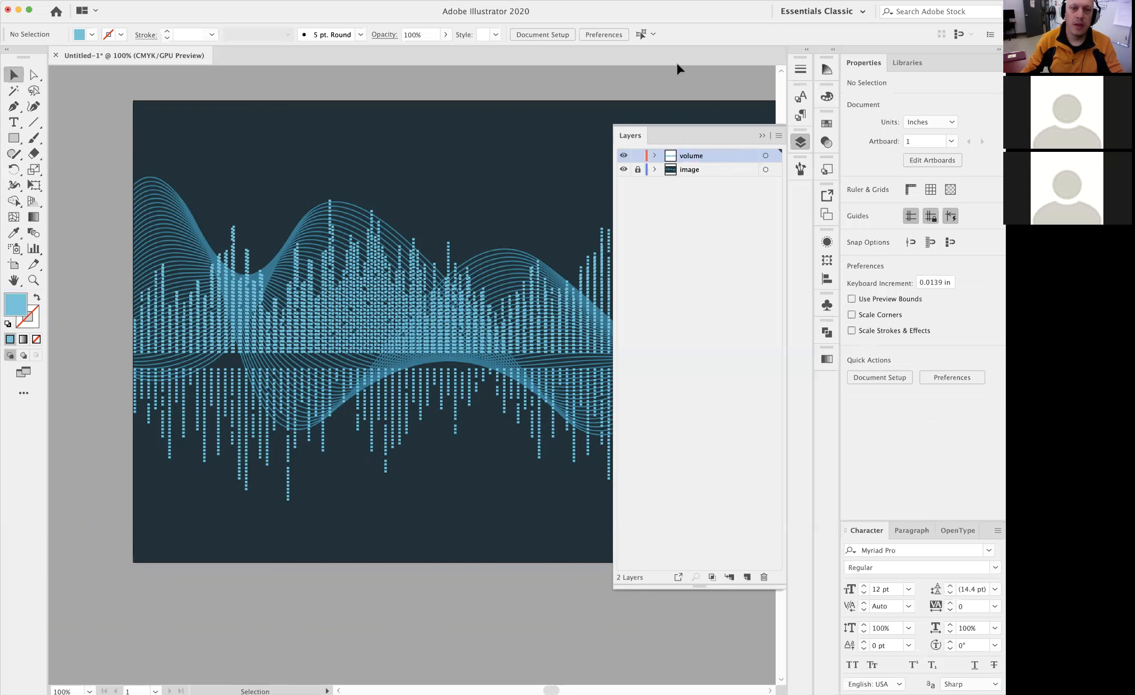
{"action": "left_click", "coordinate": [623, 156]}
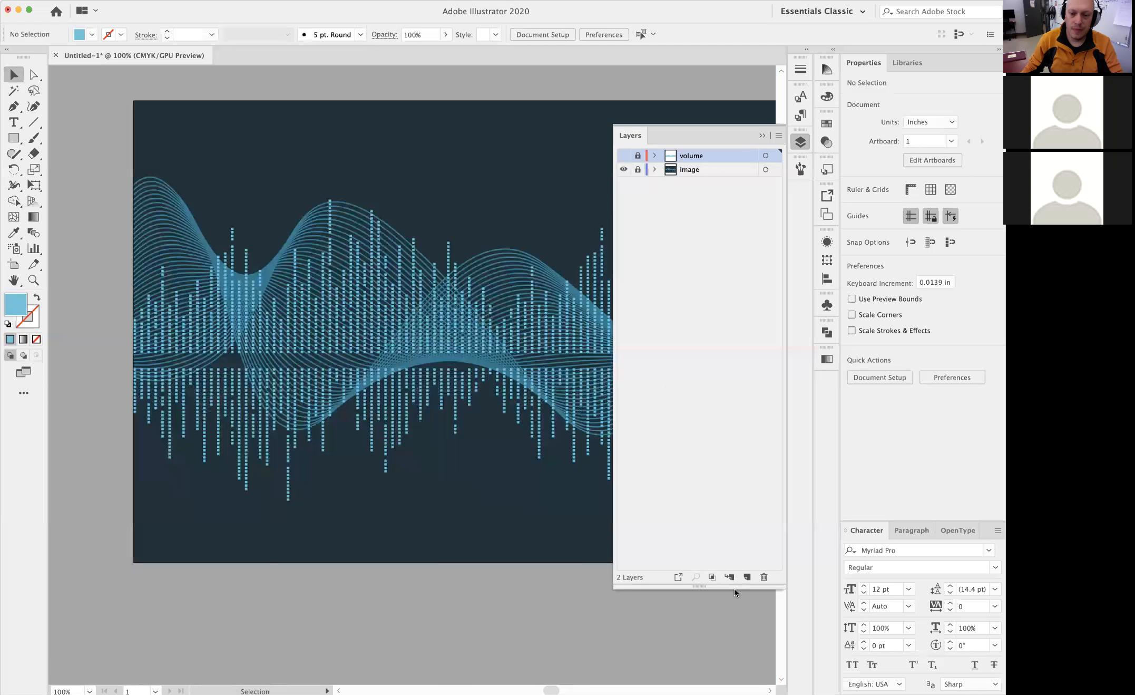
Add a new layer named waves above the volume layer
{"action": "left_click", "coordinate": [747, 576]}
{"action": "double_click", "coordinate": [692, 155]}
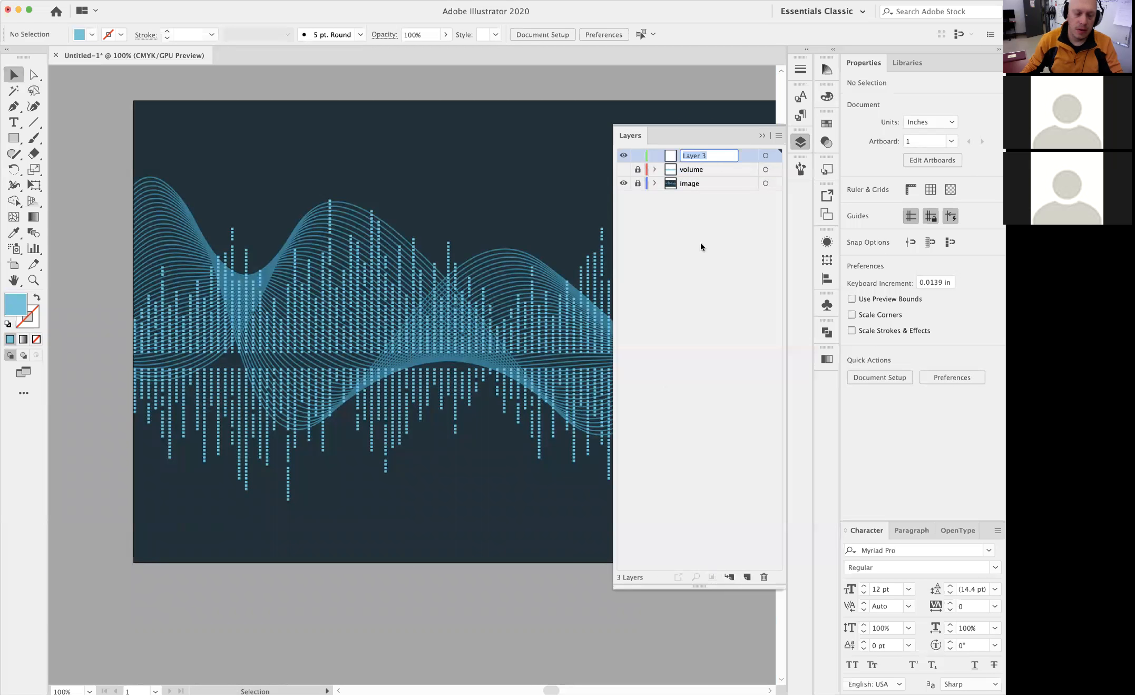
{"action": "type", "text": "waves"}
{"action": "key", "text": "Return"}
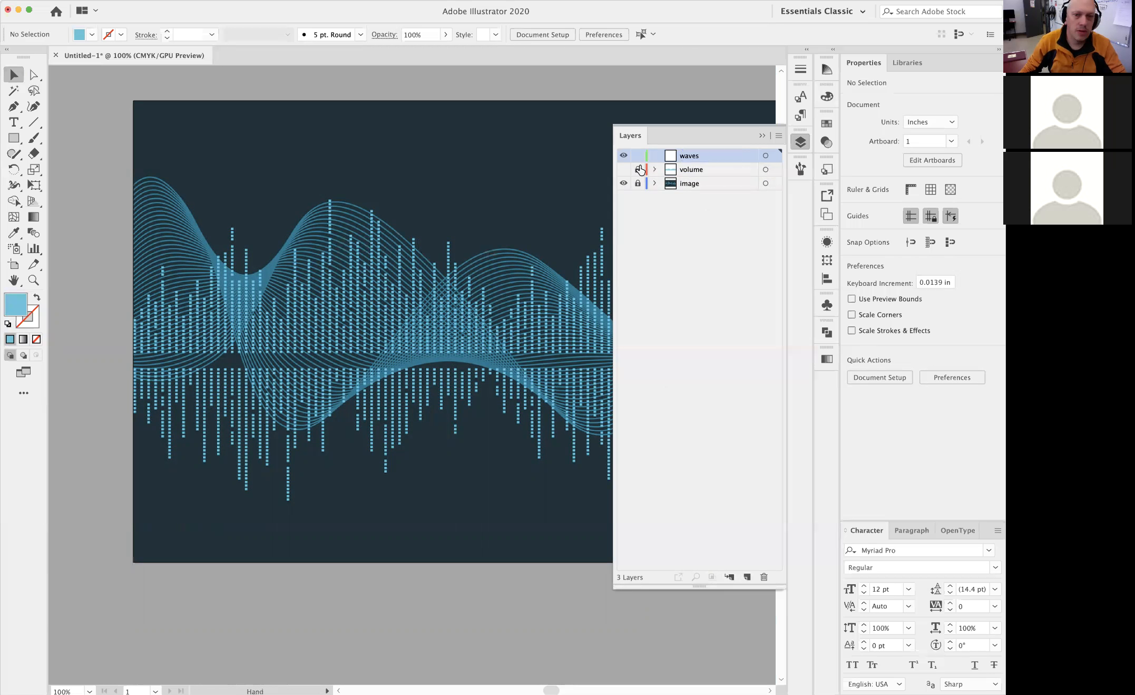
{"action": "left_click", "coordinate": [764, 136]}
Start a Pen path on the artboard's left edge at about Y 1.47 in, with a handle rising along the first wave's outer line
{"action": "left_click_drag", "start_coordinate": [564, 279], "coordinate": [491, 337]}
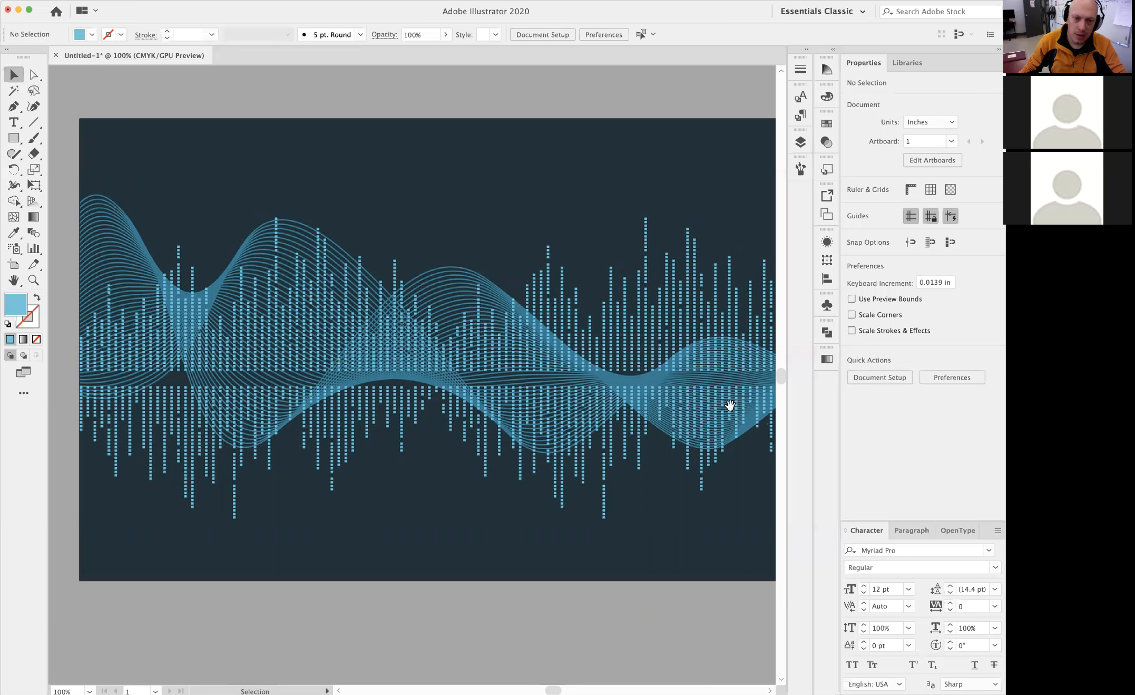
{"action": "scroll", "coordinate": [730, 400], "scroll_direction": "right", "scroll_amount": 4}
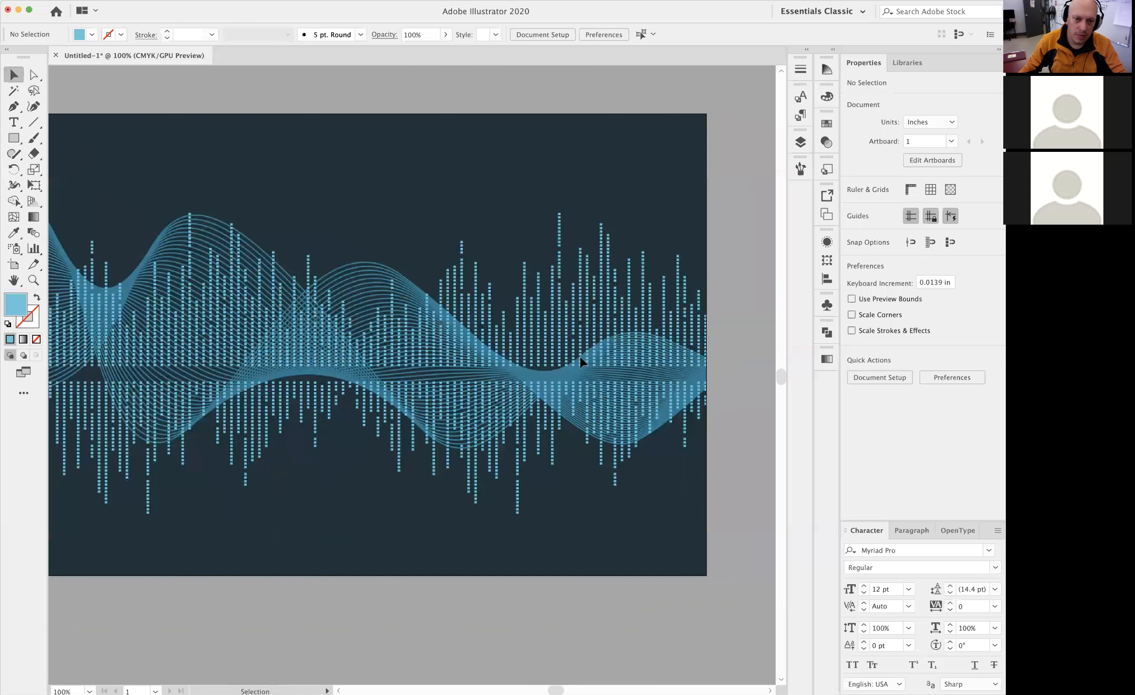
{"action": "key", "text": "space"}
{"action": "left_click_drag", "start_coordinate": [200, 322], "coordinate": [428, 334]}
{"action": "key", "text": "space"}
{"action": "left_click_drag", "start_coordinate": [357, 242], "coordinate": [214, 236]}
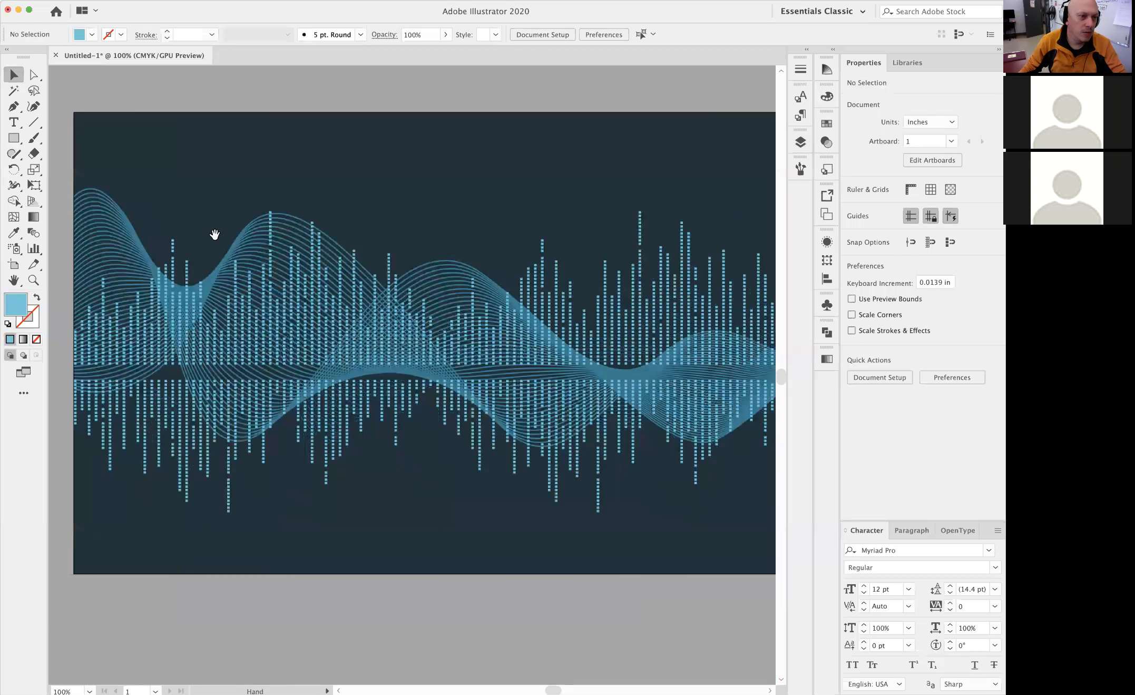
{"action": "left_click", "coordinate": [13, 107]}
{"action": "left_click", "coordinate": [74, 198]}
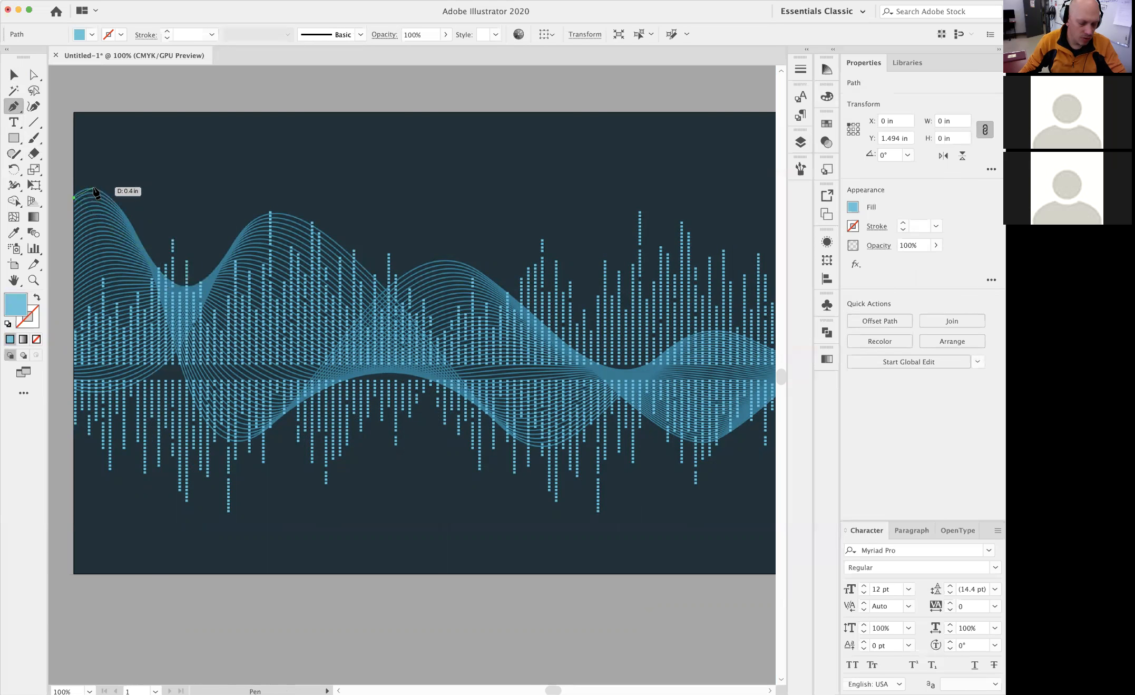
{"action": "key", "text": "super+z"}
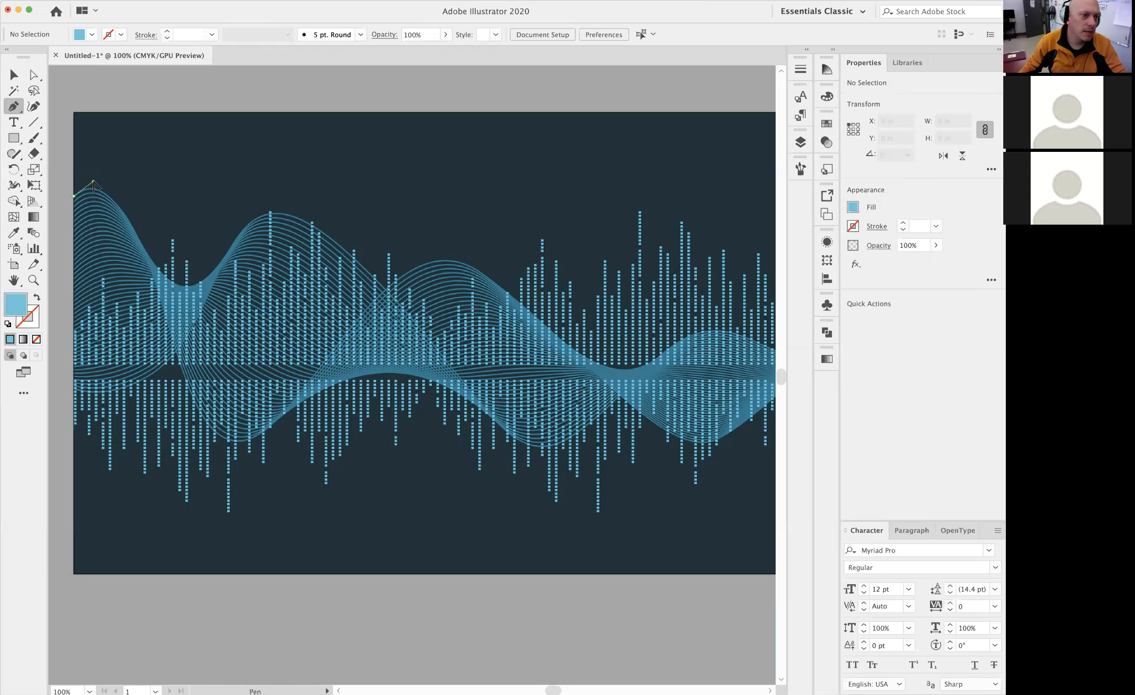
{"action": "left_click_drag", "start_coordinate": [93, 183], "coordinate": [94, 182]}
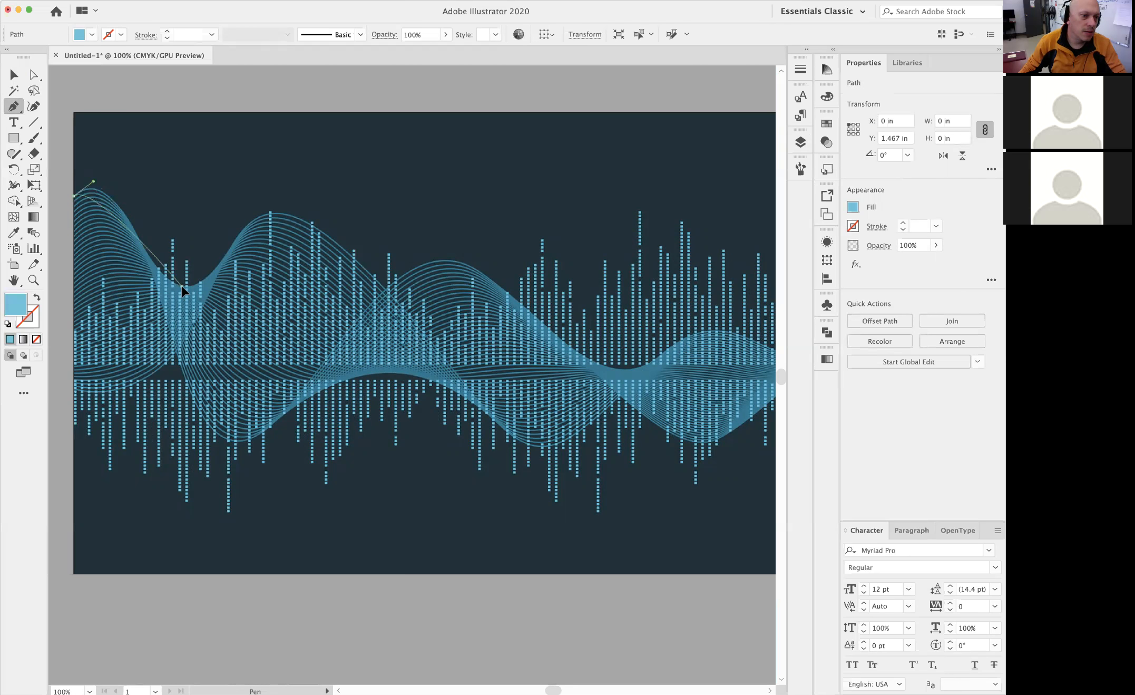
Trace the first wave's outer line with smooth points at its trough, crest and second trough, ending just past the artboard's right edge
{"action": "left_click", "coordinate": [181, 286]}
{"action": "key", "text": "super+z"}
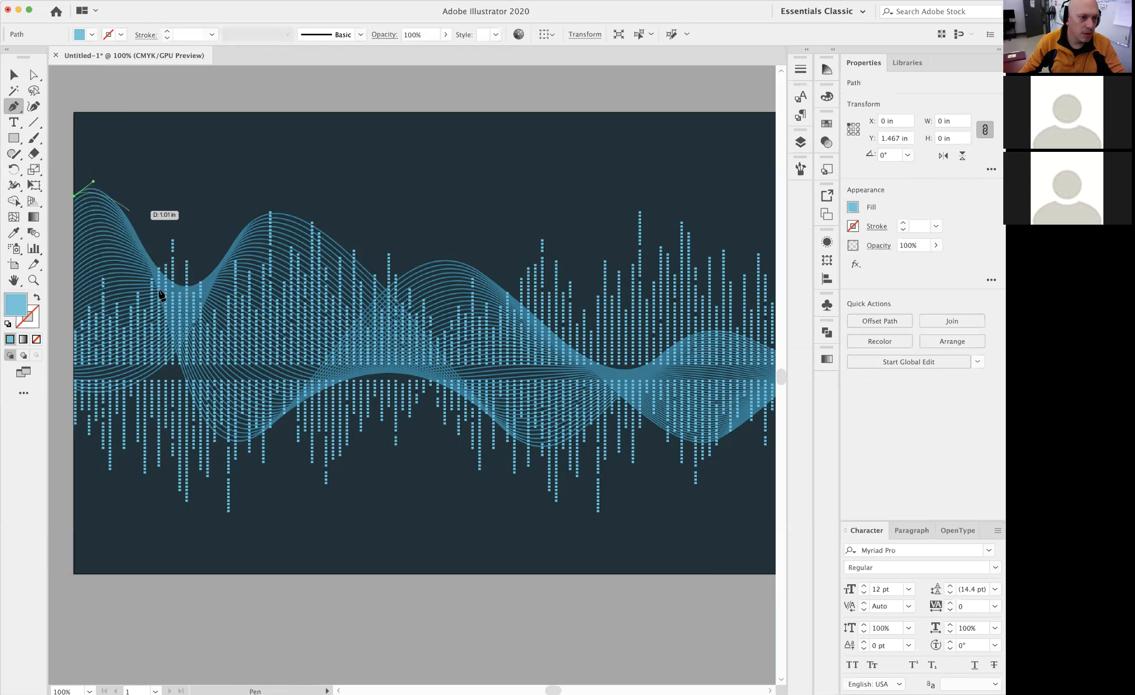
{"action": "left_click_drag", "start_coordinate": [232, 439], "coordinate": [287, 439]}
{"action": "left_click_drag", "start_coordinate": [444, 260], "coordinate": [519, 256]}
{"action": "left_click_drag", "start_coordinate": [682, 405], "coordinate": [603, 423]}
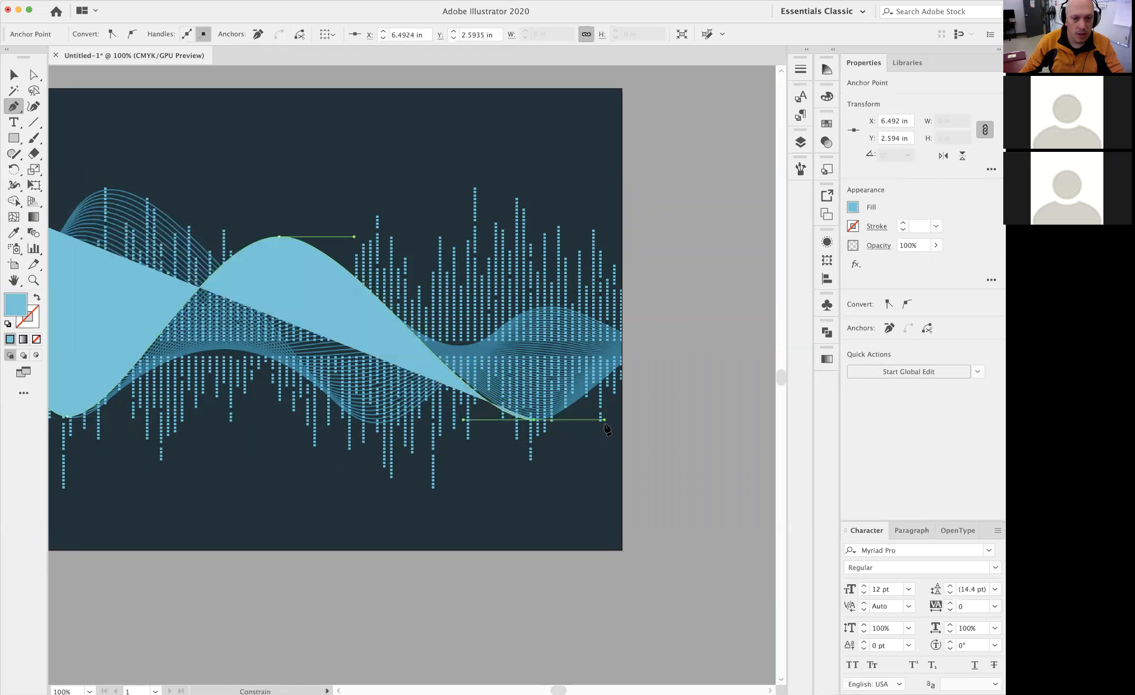
{"action": "left_click", "coordinate": [629, 361]}
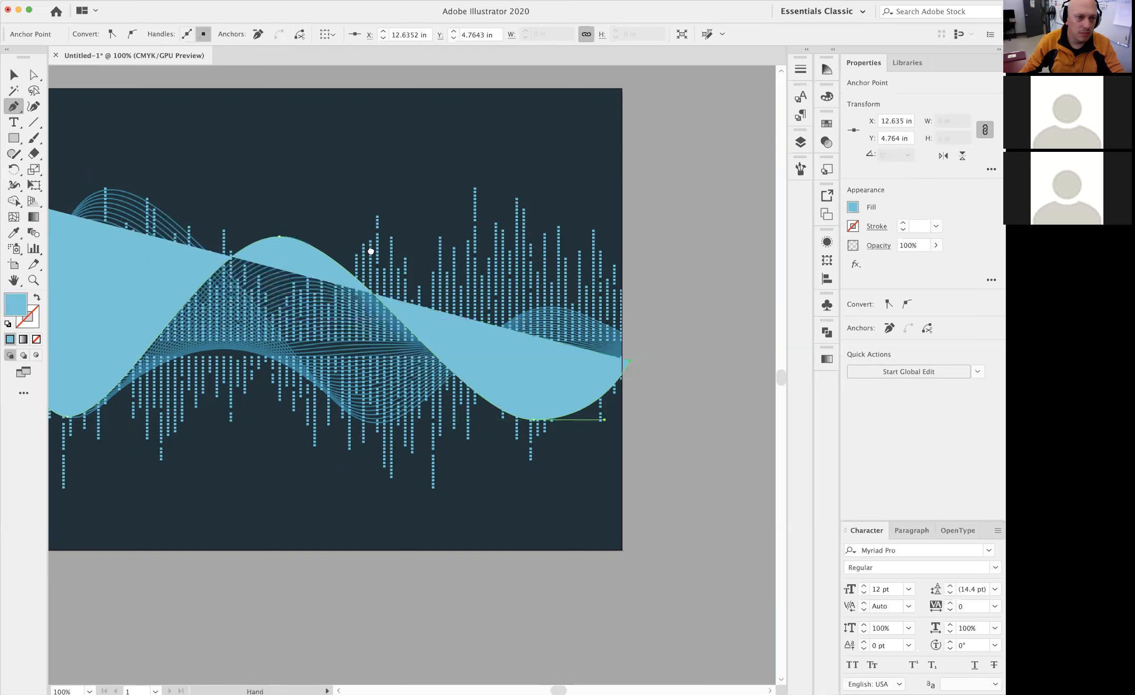
Lengthen the direction handle of the path's start point so the curve follows the wave's first crest
{"action": "left_click_drag", "start_coordinate": [371, 252], "coordinate": [517, 279]}
{"action": "key", "text": "a"}
{"action": "left_click_drag", "start_coordinate": [196, 201], "coordinate": [261, 142]}
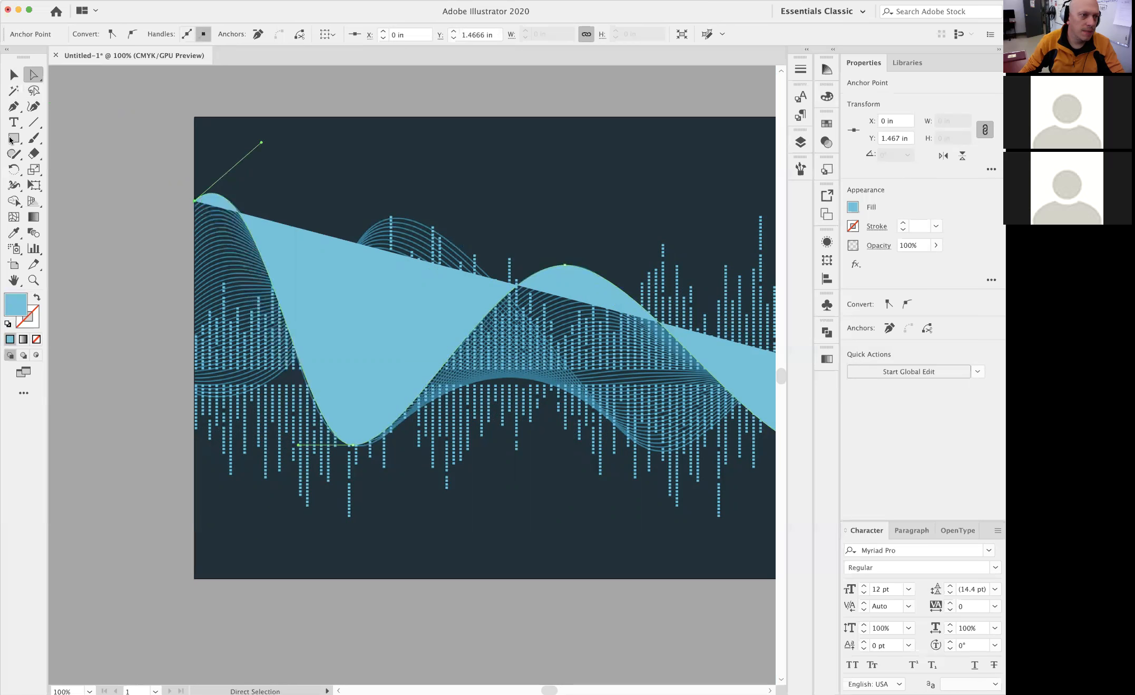
Swap the wave path's fill and stroke and give it a yellow 1 pt stroke with no fill
{"action": "left_click", "coordinate": [37, 299]}
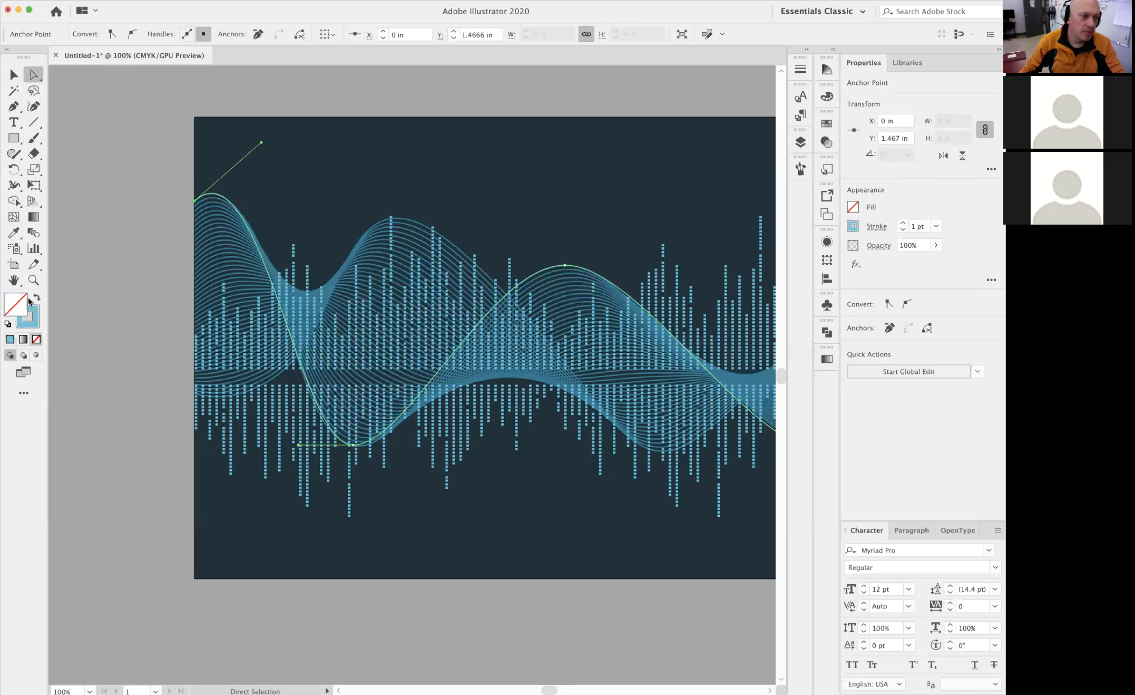
{"action": "left_click", "coordinate": [14, 75]}
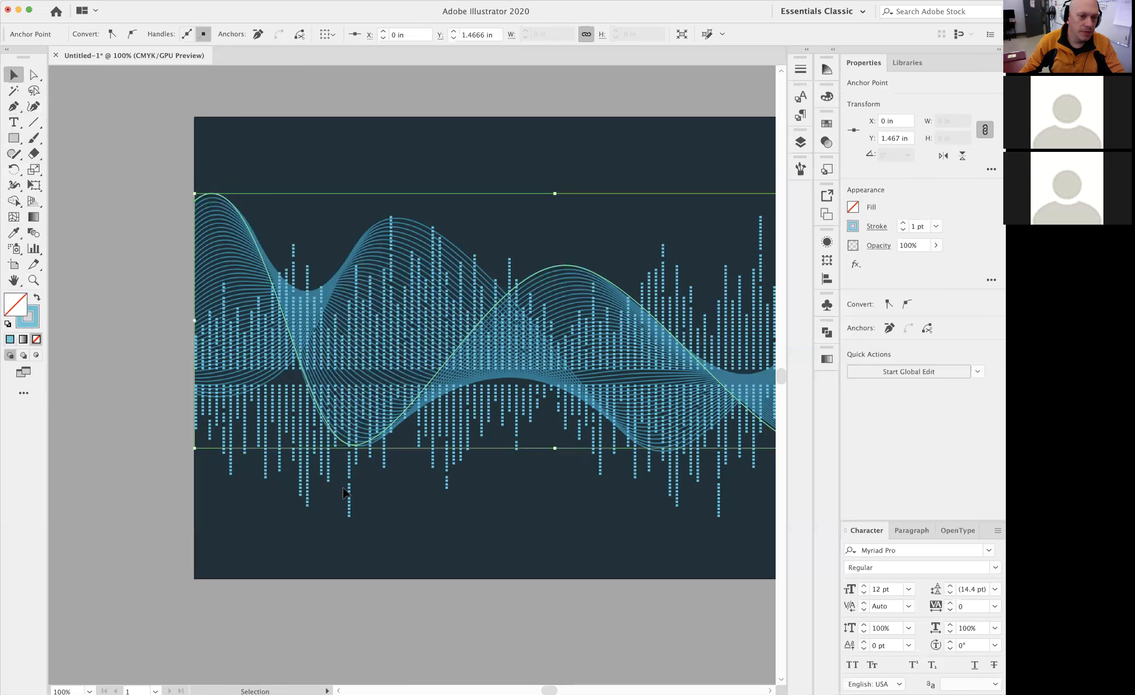
{"action": "left_click", "coordinate": [853, 227]}
{"action": "left_click", "coordinate": [754, 275]}
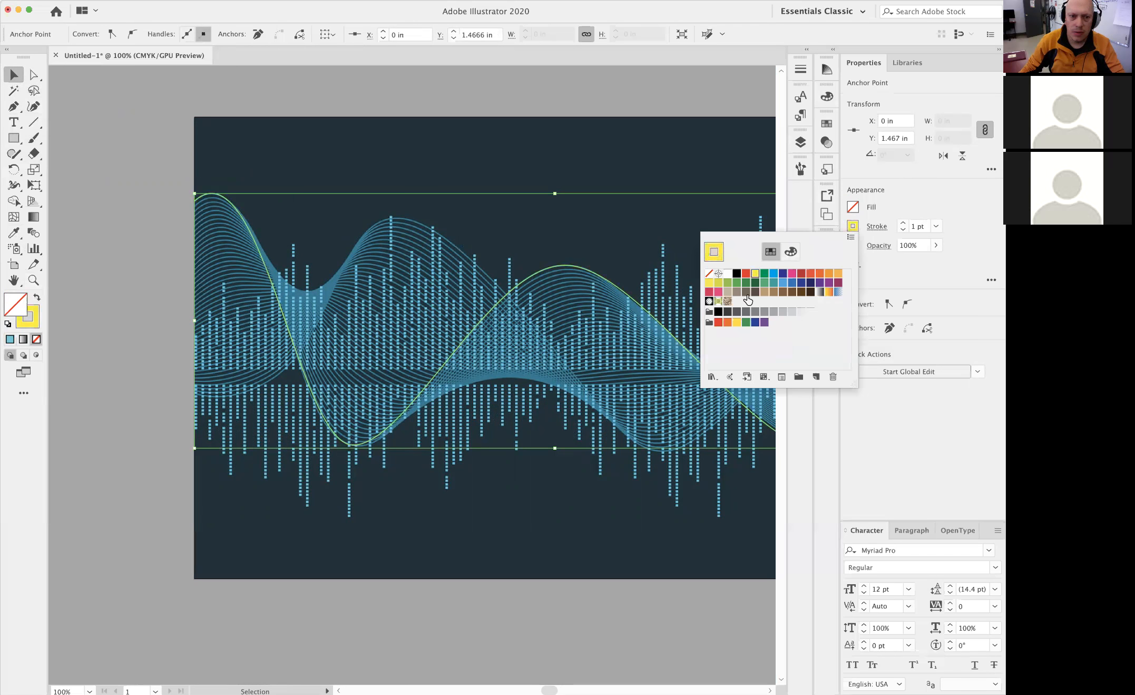
{"action": "left_click", "coordinate": [88, 129]}
{"action": "left_click_drag", "start_coordinate": [331, 319], "coordinate": [264, 291]}
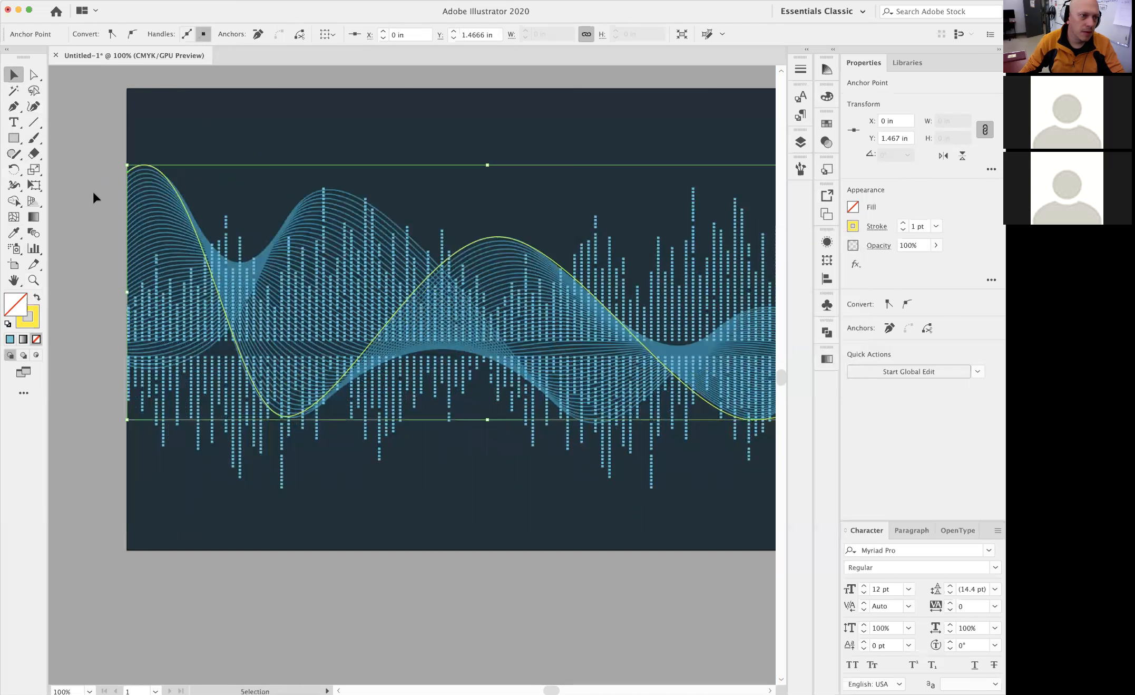
{"action": "left_click", "coordinate": [92, 190]}
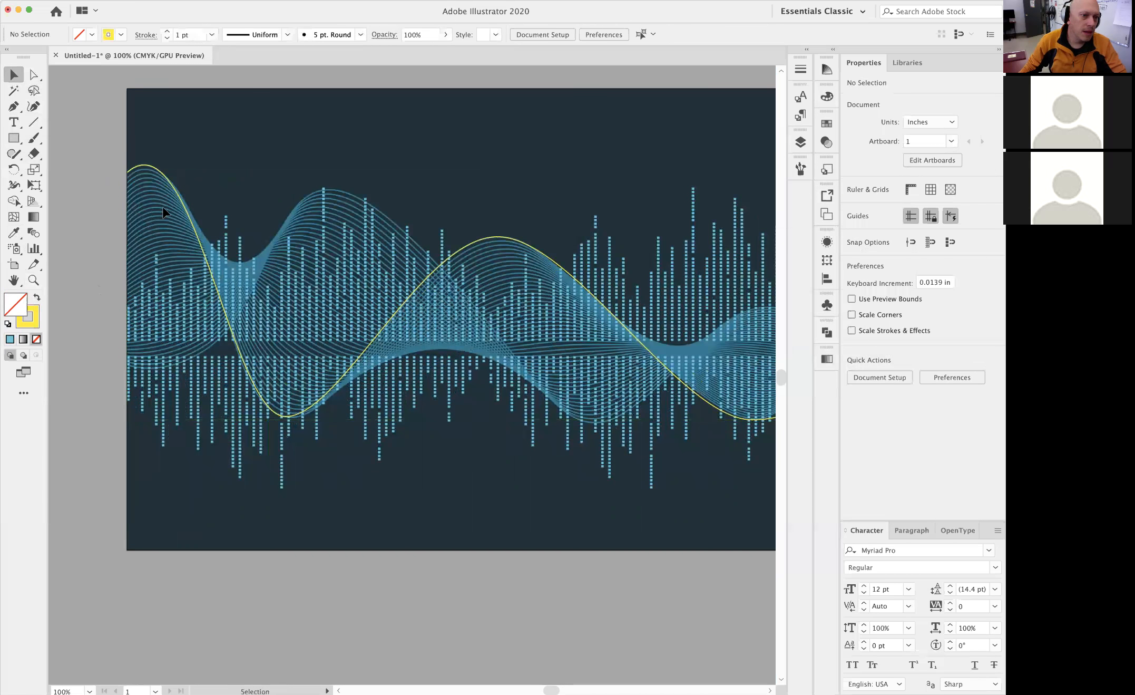
Trace the second wave with the Pen tool from about Y 4.84 in on the artboard's left edge through crest, trough and crest to just past the right edge
{"action": "key", "text": "p"}
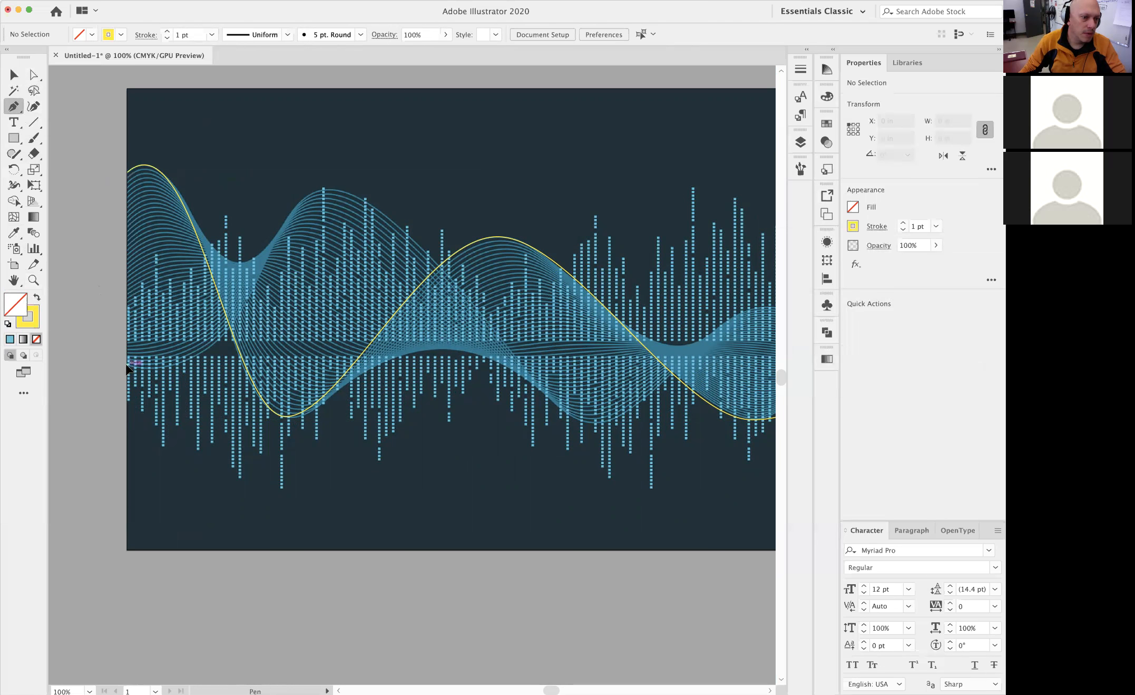
{"action": "left_click", "coordinate": [136, 374]}
{"action": "left_click_drag", "start_coordinate": [197, 370], "coordinate": [220, 364]}
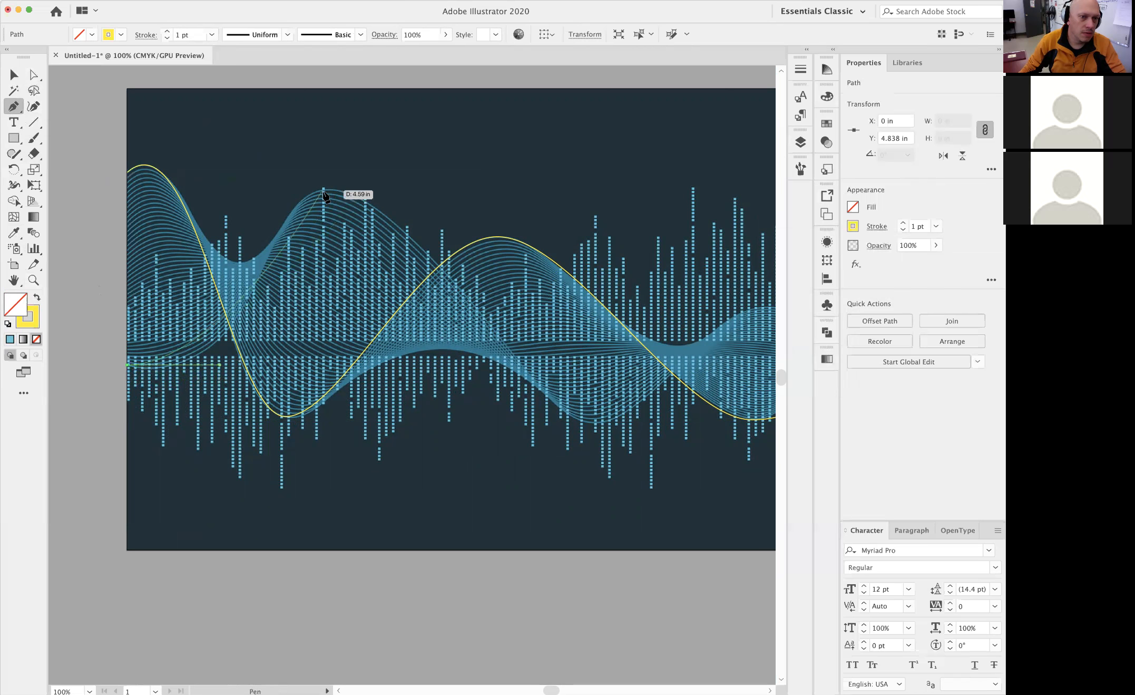
{"action": "left_click_drag", "start_coordinate": [333, 190], "coordinate": [395, 190]}
{"action": "left_click_drag", "start_coordinate": [594, 423], "coordinate": [665, 423]}
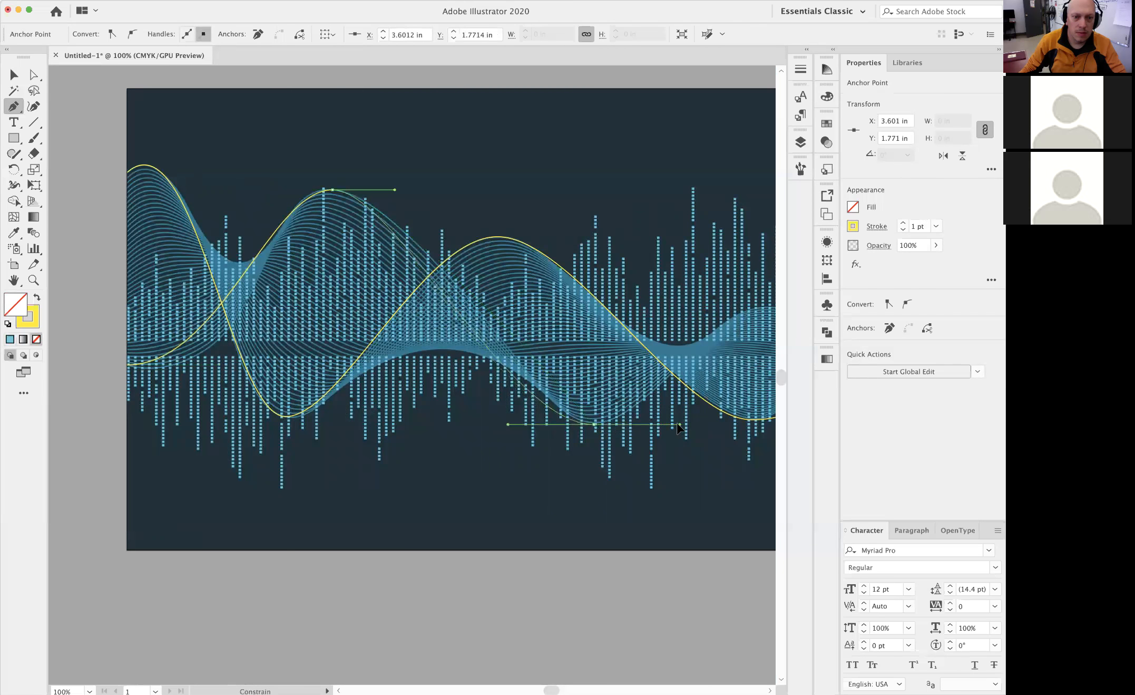
{"action": "left_click_drag", "start_coordinate": [734, 313], "coordinate": [504, 306]}
{"action": "left_click", "coordinate": [505, 334]}
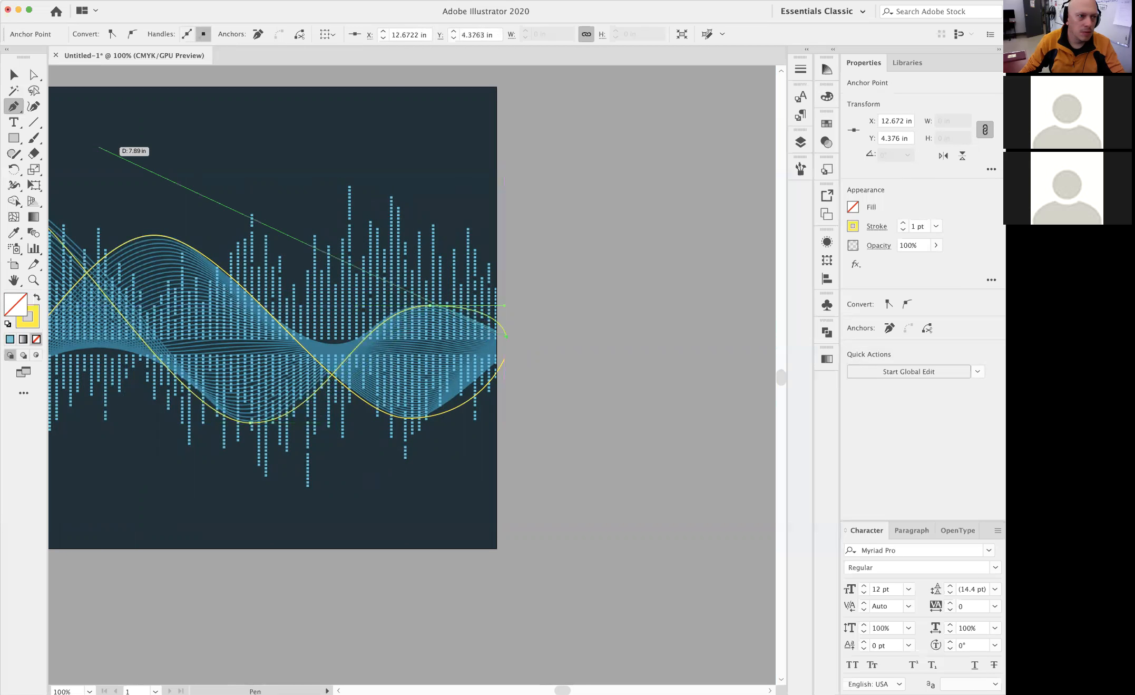
Adjust the second wave's direction handles at its last crest, first crest and trough to fit the image's outer line
{"action": "left_click", "coordinate": [34, 75]}
{"action": "left_click", "coordinate": [505, 302]}
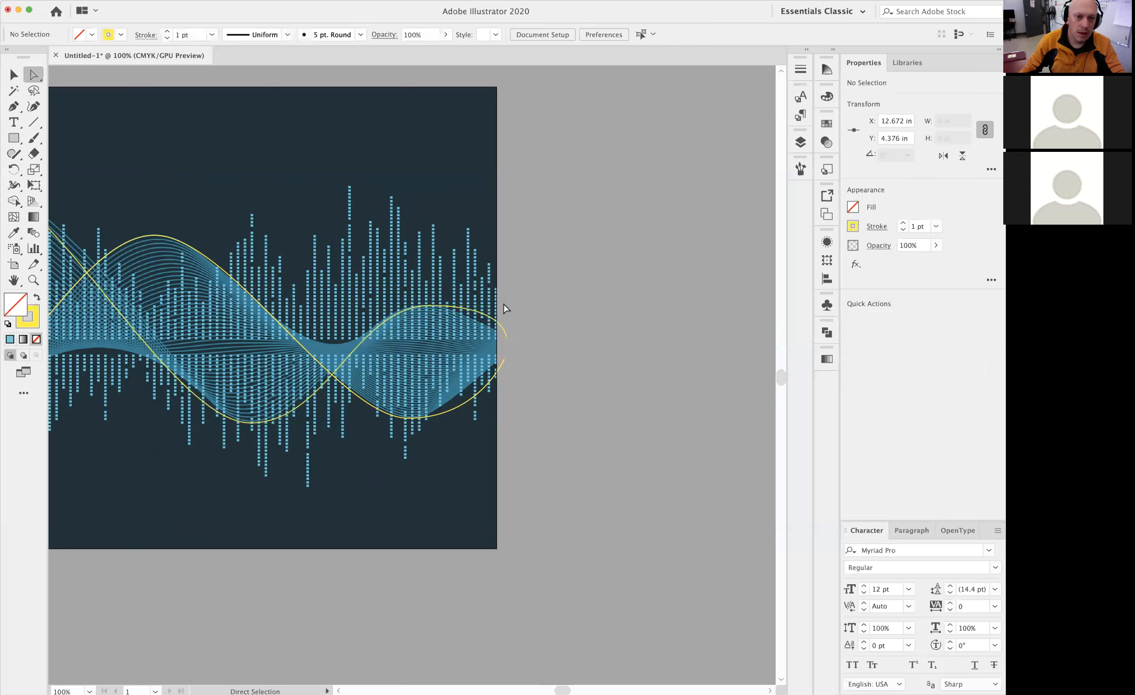
{"action": "left_click", "coordinate": [486, 312]}
{"action": "left_click_drag", "start_coordinate": [505, 306], "coordinate": [470, 309]}
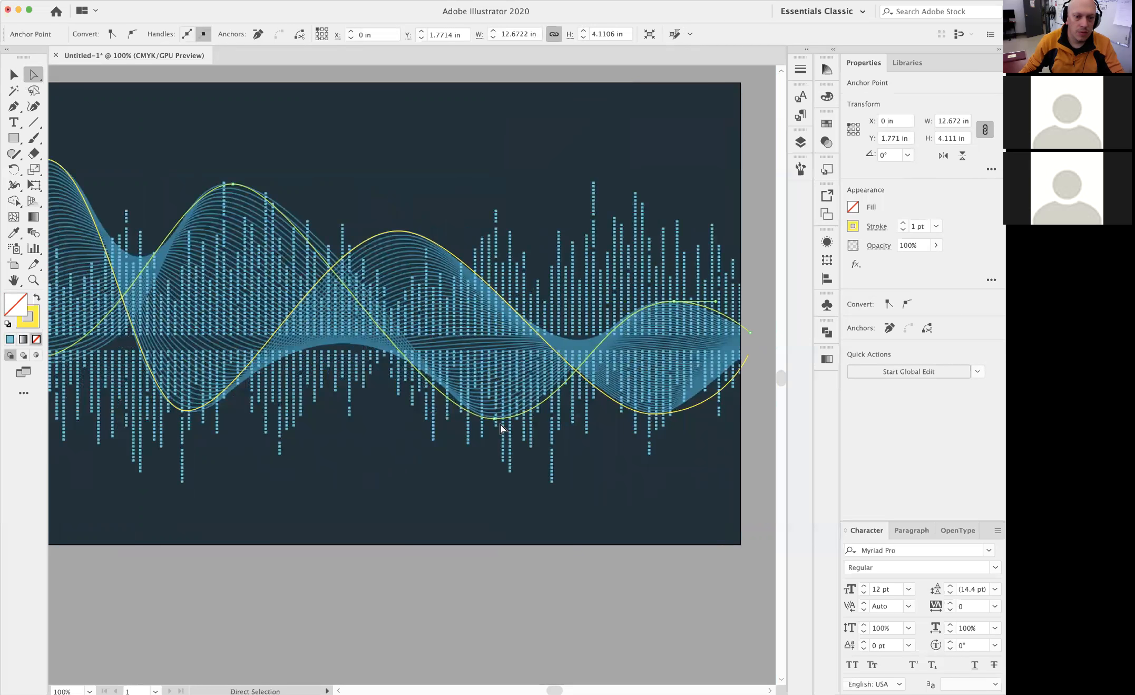
{"action": "left_click", "coordinate": [495, 419]}
{"action": "left_click_drag", "start_coordinate": [298, 184], "coordinate": [325, 184]}
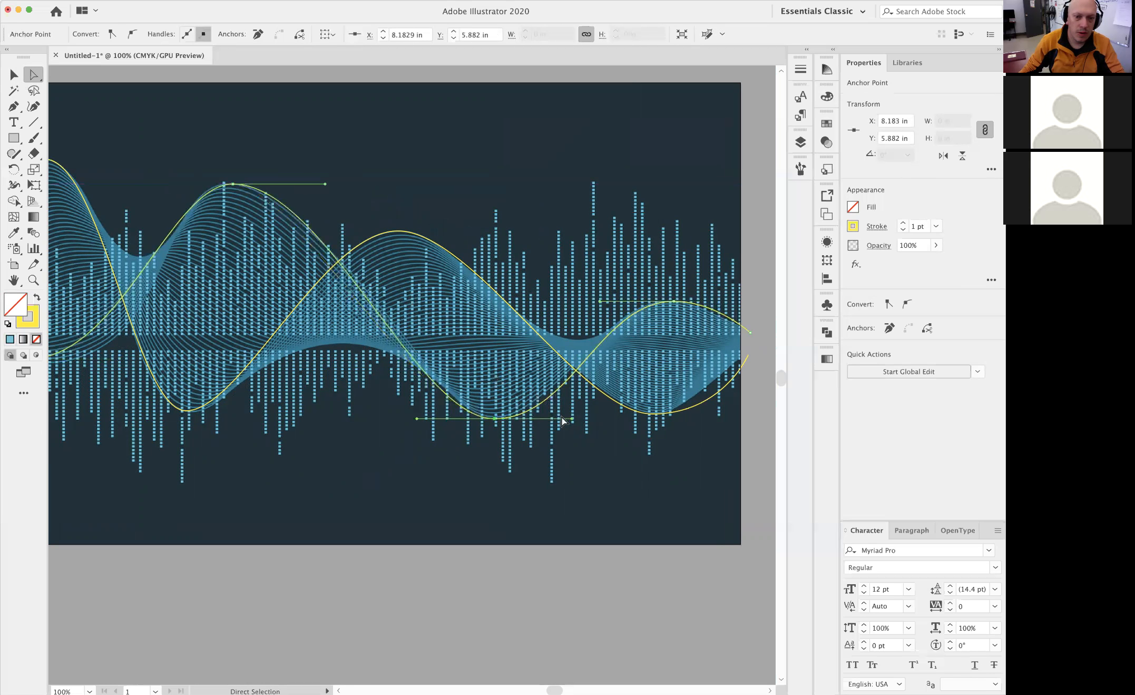
{"action": "left_click_drag", "start_coordinate": [567, 416], "coordinate": [550, 414]}
{"action": "left_click_drag", "start_coordinate": [364, 386], "coordinate": [516, 406]}
{"action": "key", "text": "super+z"}
Lengthen the outgoing direction handle at the first wave's first trough to fit the image
{"action": "left_click_drag", "start_coordinate": [716, 462], "coordinate": [644, 432]}
{"action": "left_click", "coordinate": [267, 426]}
{"action": "left_click_drag", "start_coordinate": [322, 425], "coordinate": [350, 423]}
Blend the first yellow wave path with the second one from their start points, using the Blend tool
{"action": "scroll", "coordinate": [264, 273], "scroll_direction": "left", "scroll_amount": 3}
{"action": "left_click", "coordinate": [16, 76]}
{"action": "left_click_drag", "start_coordinate": [377, 163], "coordinate": [521, 460]}
{"action": "scroll", "coordinate": [376, 299], "scroll_direction": "right", "scroll_amount": 5}
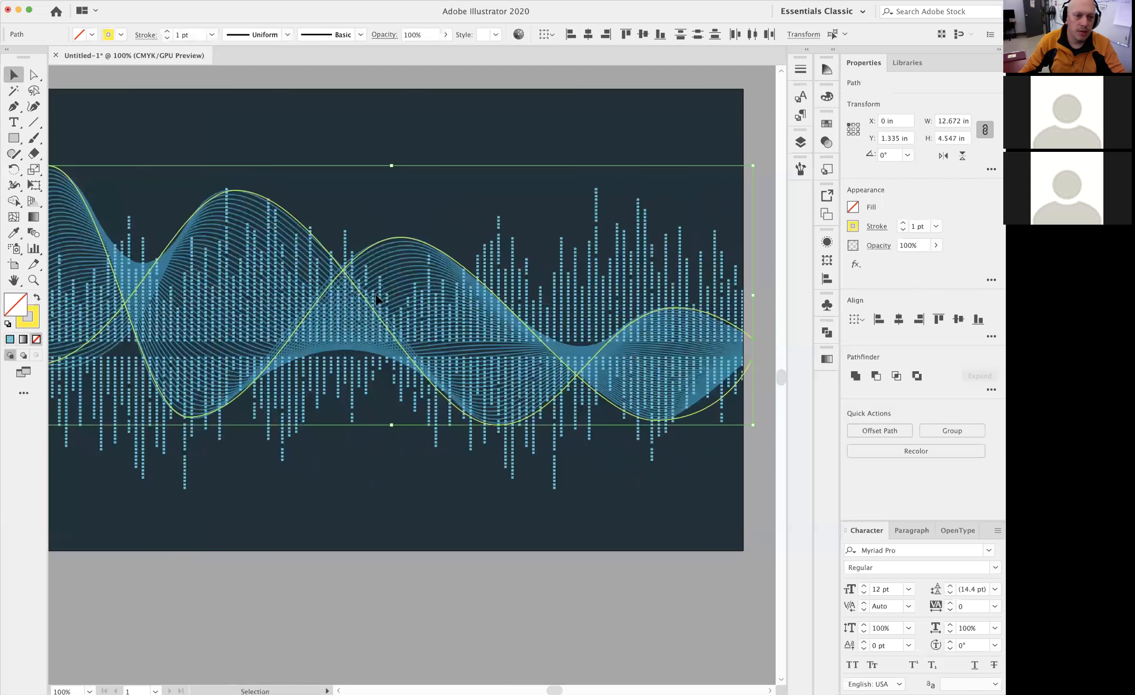
{"action": "scroll", "coordinate": [389, 448], "scroll_direction": "left", "scroll_amount": 4}
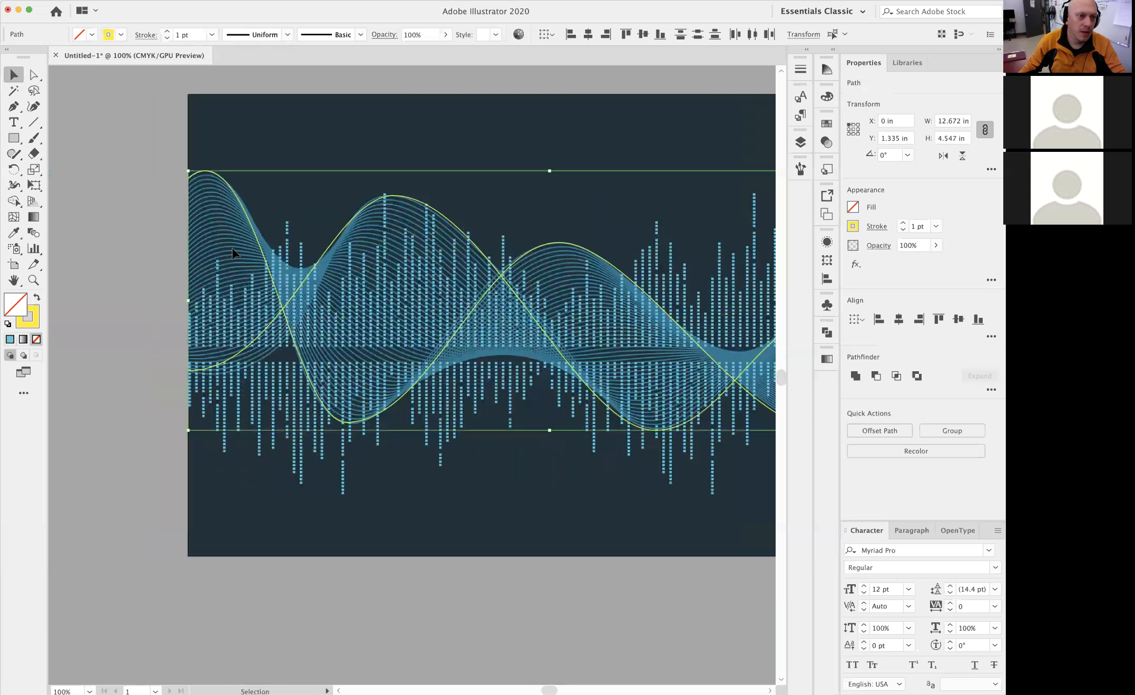
{"action": "left_click", "coordinate": [116, 144]}
{"action": "left_click", "coordinate": [191, 240]}
{"action": "left_click", "coordinate": [34, 234]}
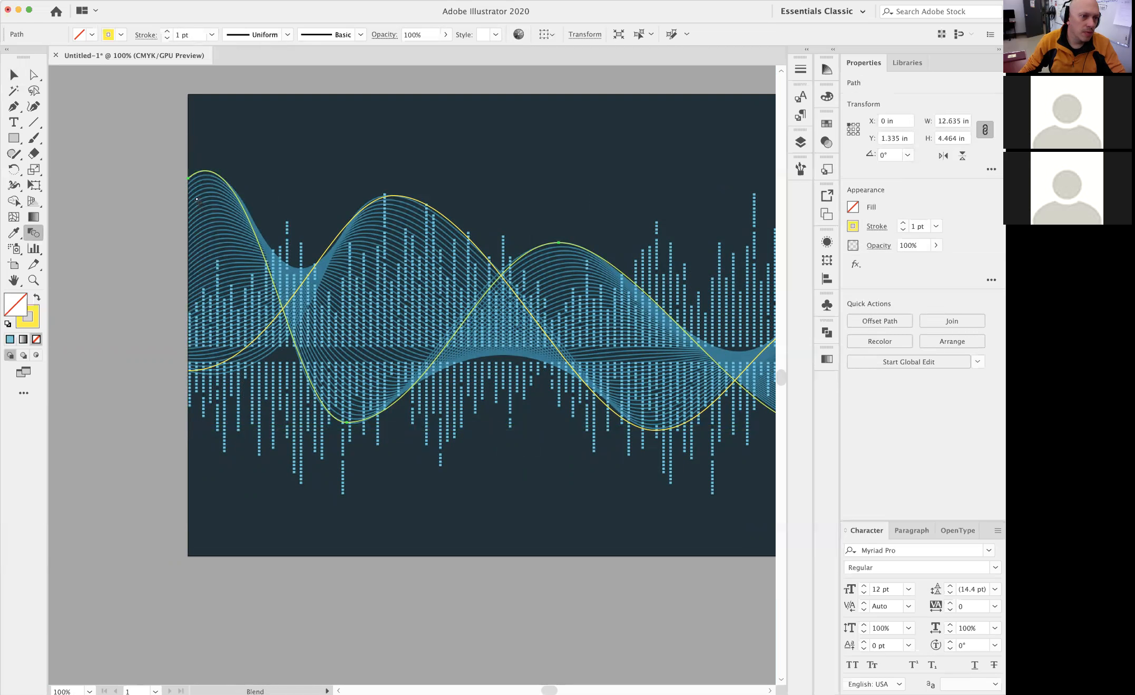
{"action": "left_click", "coordinate": [189, 371]}
Set the wave blend's spacing to Specified Steps with 20 steps, with the preview enabled
{"action": "key", "text": "v"}
{"action": "left_click_drag", "start_coordinate": [707, 365], "coordinate": [581, 361]}
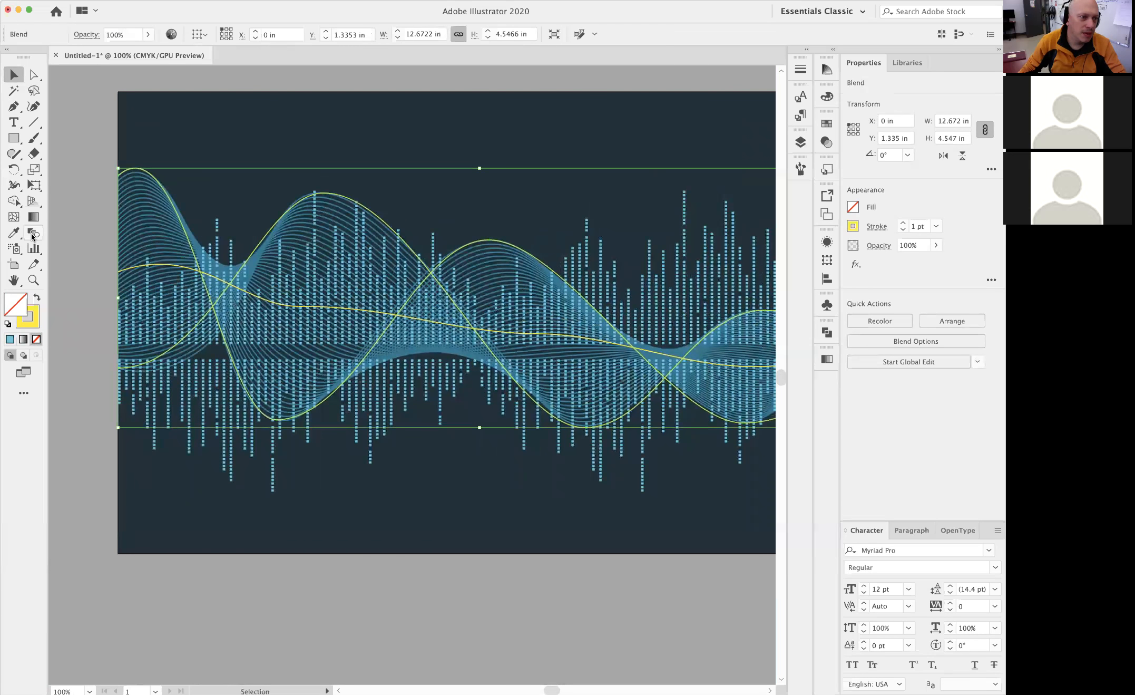
{"action": "left_click", "coordinate": [33, 235]}
{"action": "double_click", "coordinate": [33, 234]}
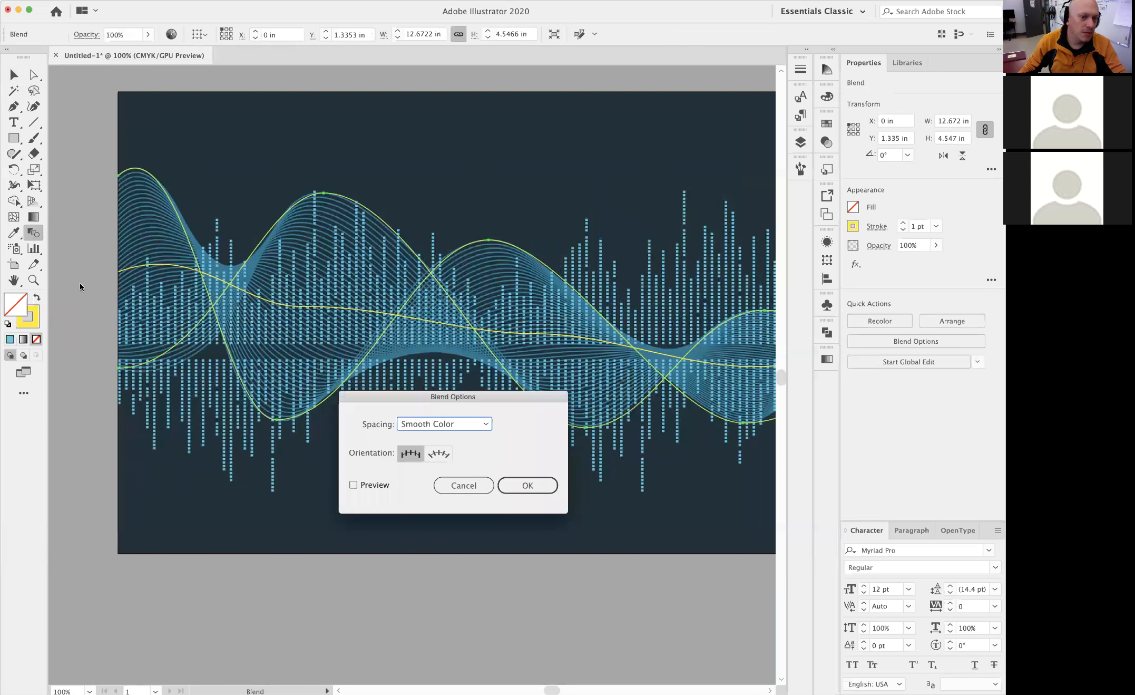
{"action": "left_click", "coordinate": [353, 484]}
{"action": "left_click", "coordinate": [440, 424]}
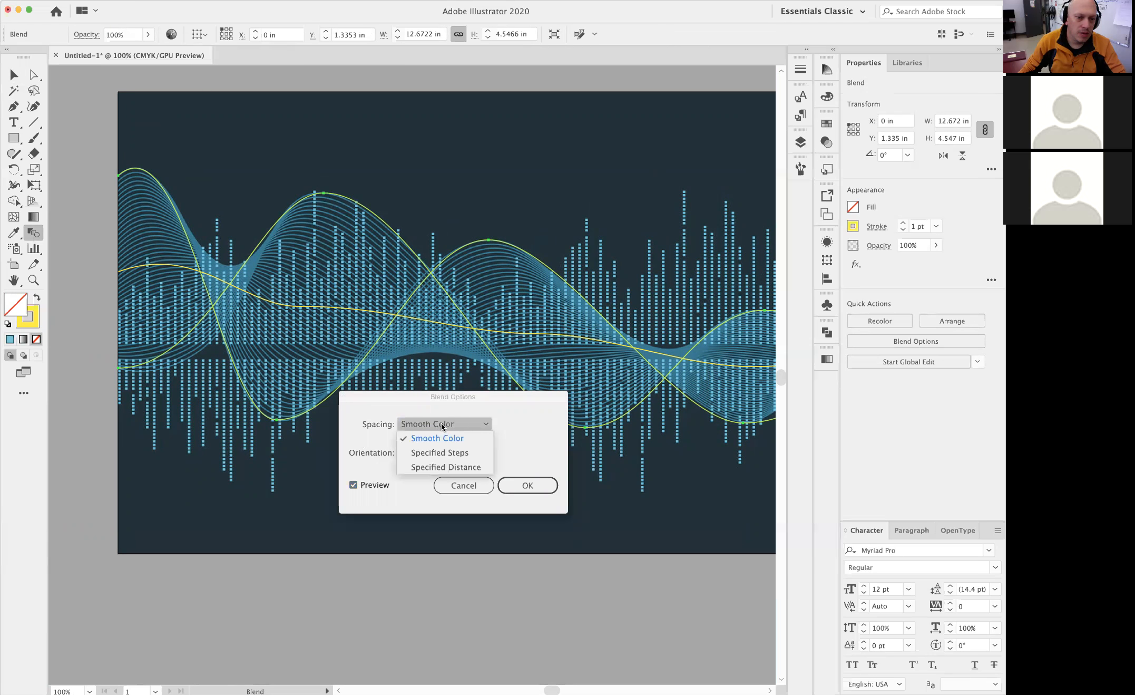
{"action": "left_click", "coordinate": [454, 453]}
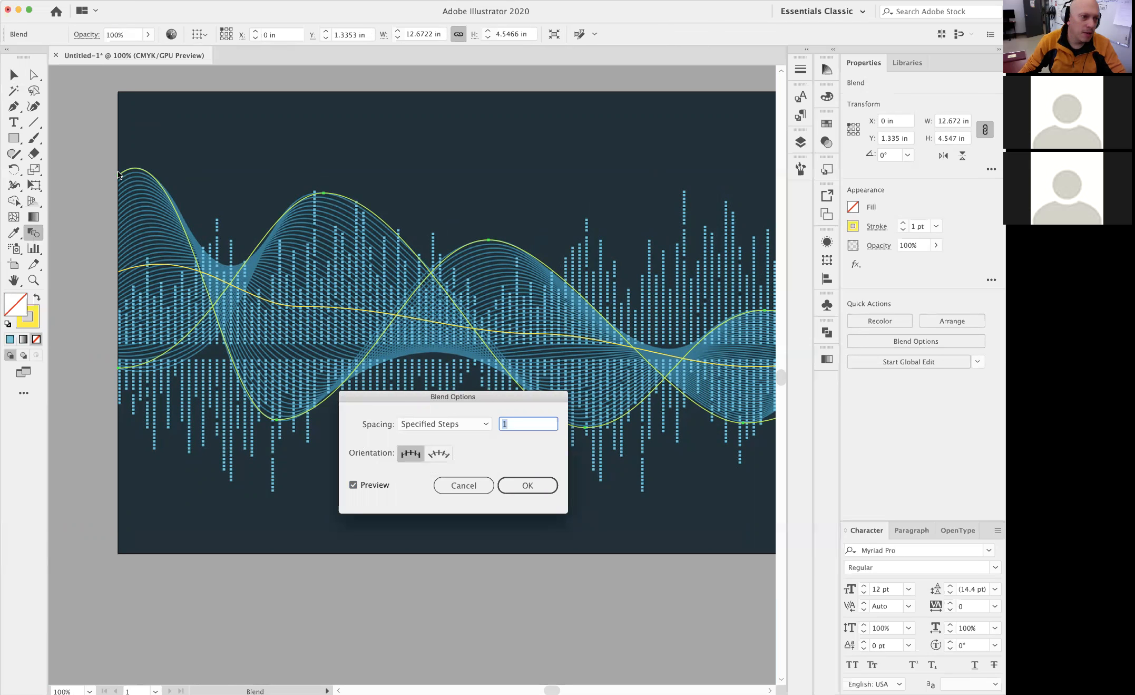
{"action": "type", "text": "20"}
{"action": "key", "text": "Tab"}
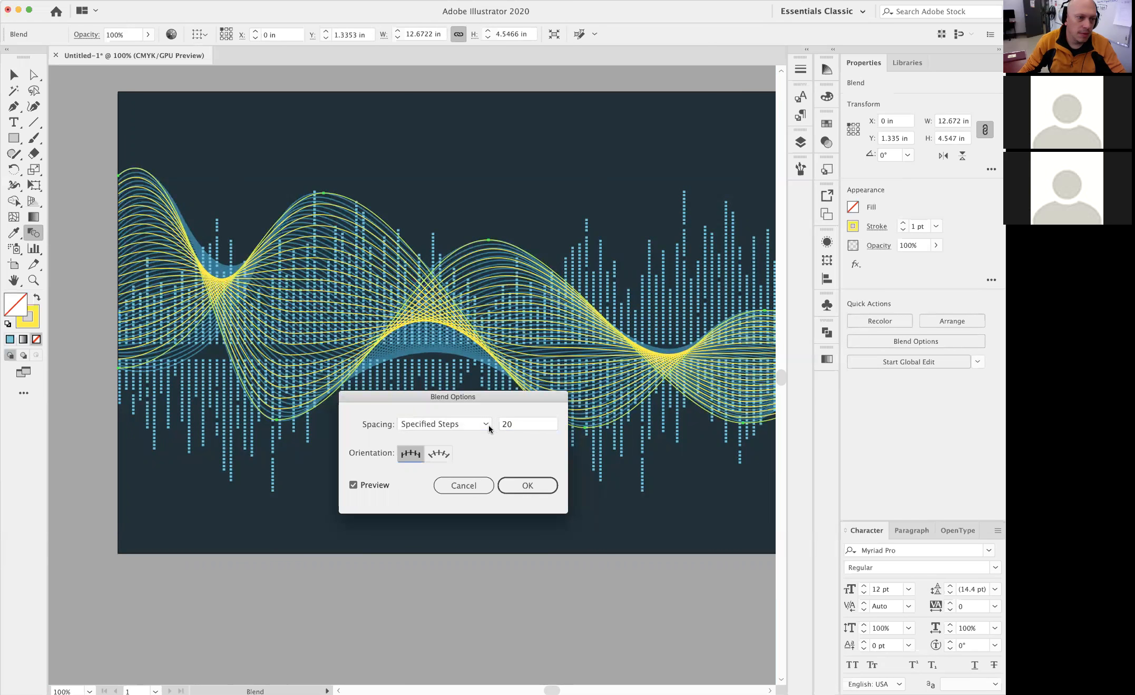
Try 30 steps for the wave blend, settle on 35 steps, and apply the blend options
{"action": "double_click", "coordinate": [523, 426]}
{"action": "type", "text": "30"}
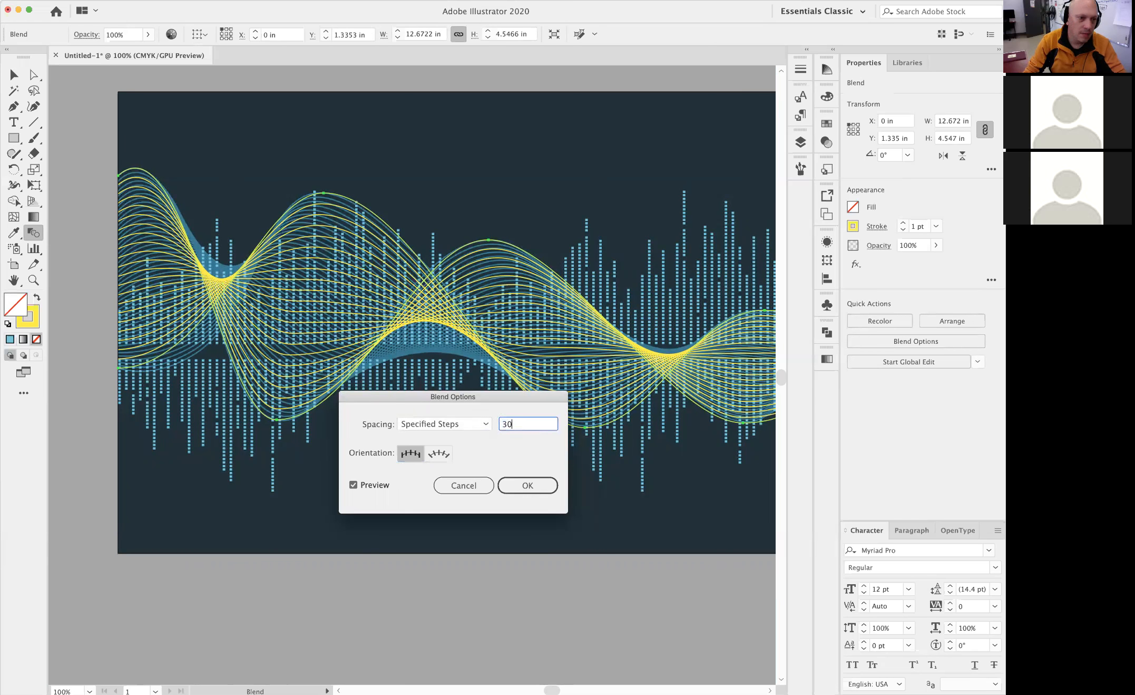
{"action": "key", "text": "Tab"}
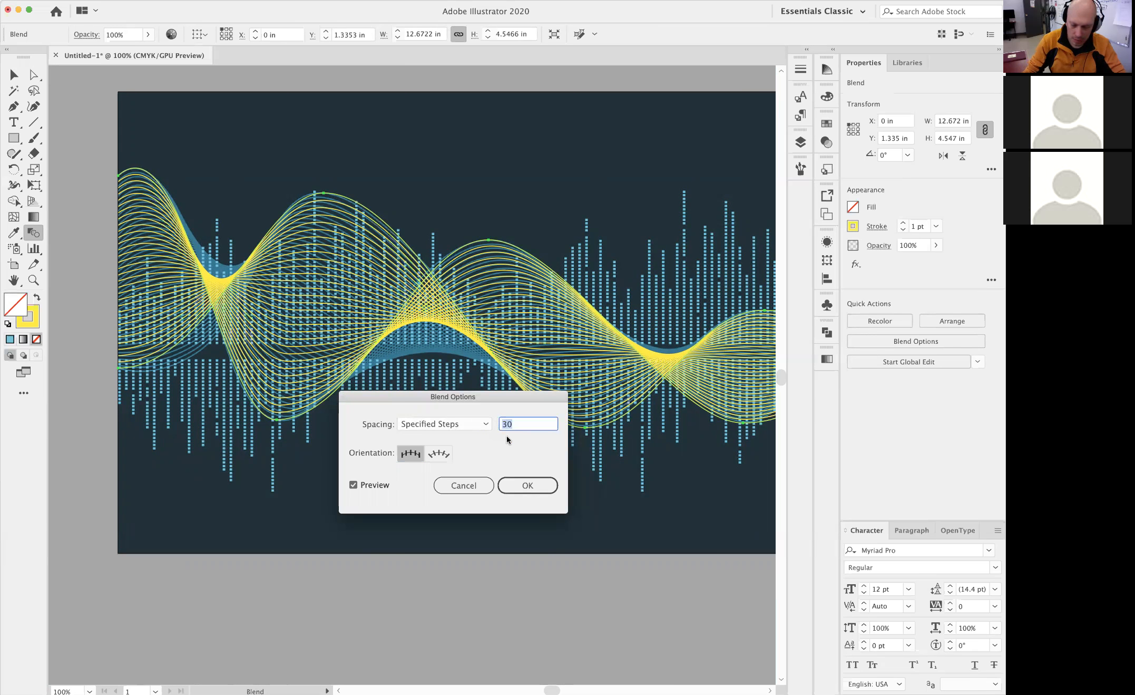
{"action": "type", "text": "35"}
{"action": "key", "text": "Tab"}
{"action": "left_click", "coordinate": [502, 487]}
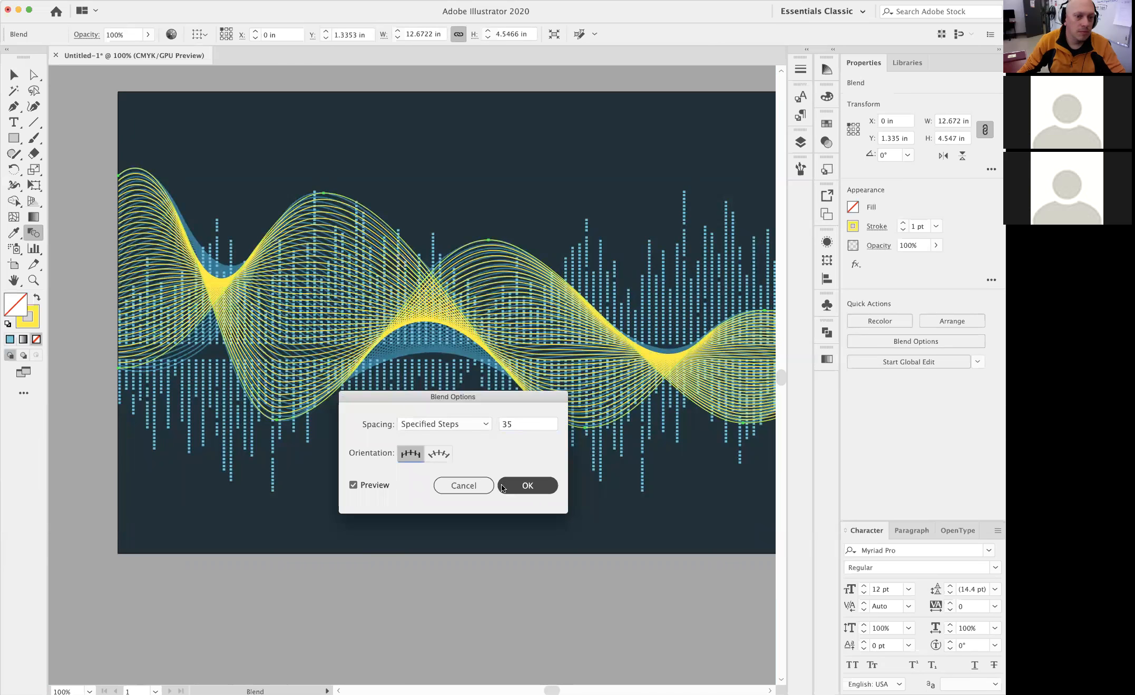
{"action": "left_click", "coordinate": [538, 490]}
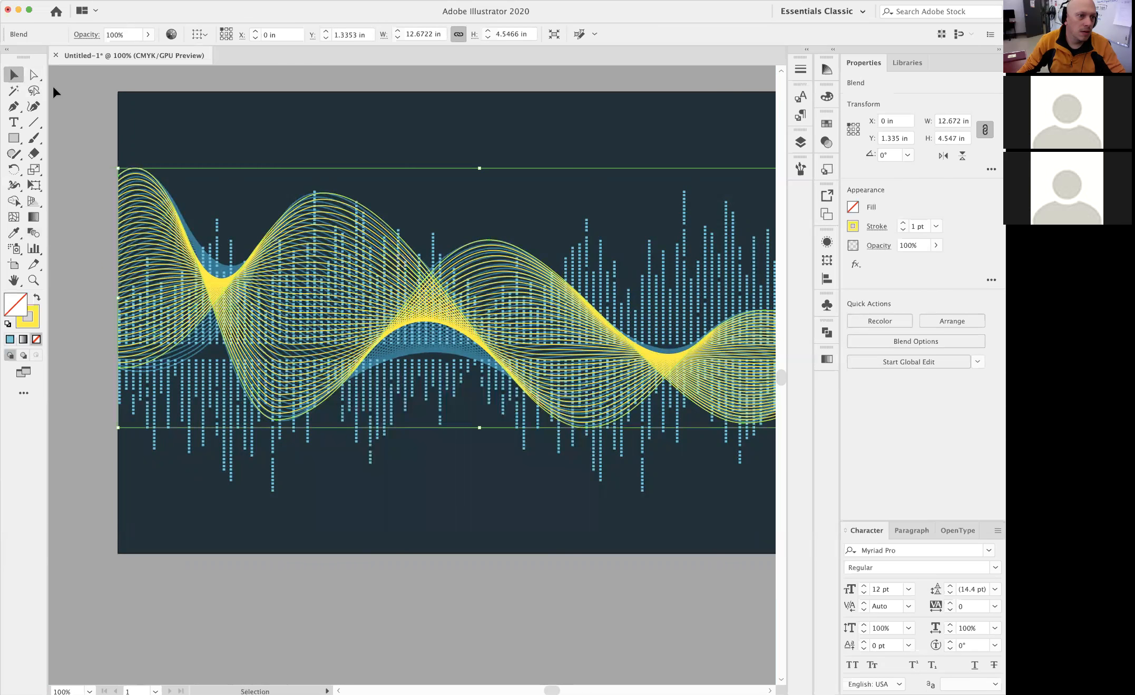
Deselect the blend, hide the image layer, and inspect the waves on their own in Outline and Preview modes
{"action": "left_click", "coordinate": [56, 90]}
{"action": "scroll", "coordinate": [422, 343], "scroll_direction": "right", "scroll_amount": 3}
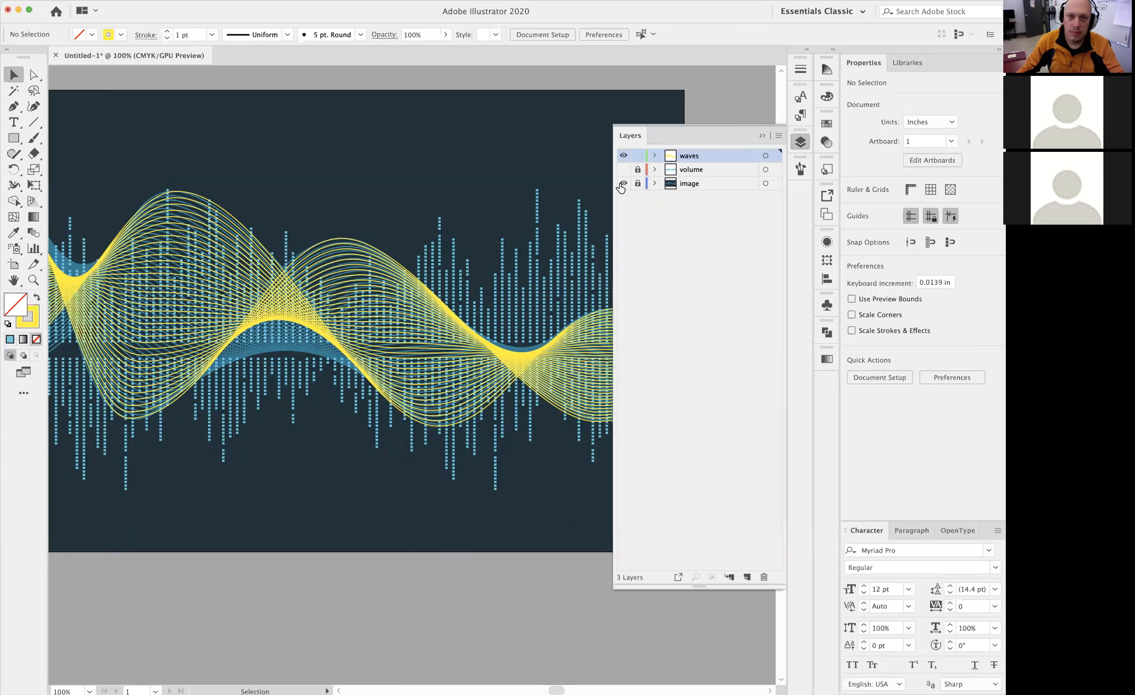
{"action": "left_click", "coordinate": [623, 184]}
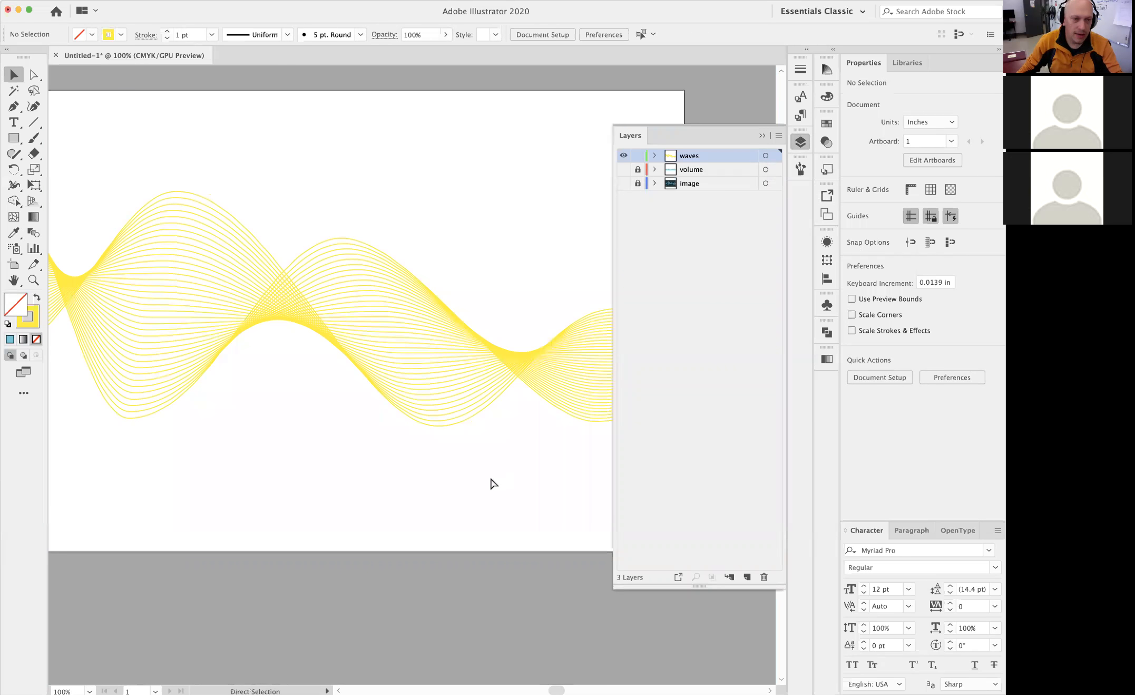
{"action": "left_click", "coordinate": [248, 0]}
{"action": "left_click", "coordinate": [248, 17]}
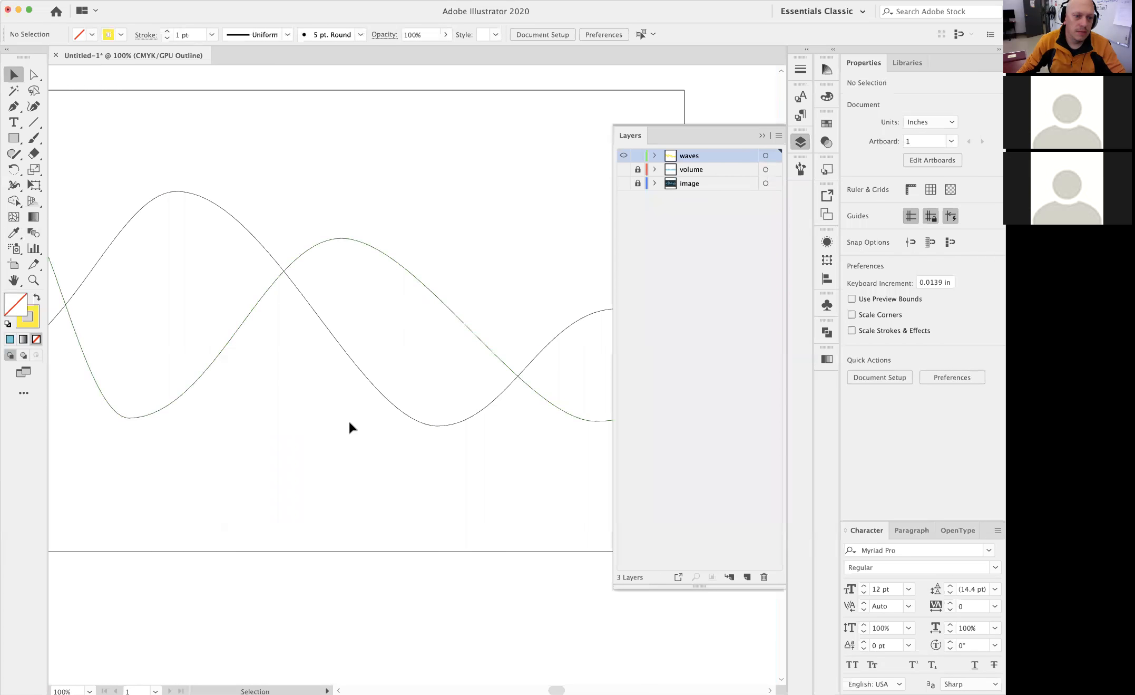
{"action": "left_click", "coordinate": [355, 395], "text": "alt+super"}
{"action": "left_click_drag", "start_coordinate": [357, 394], "coordinate": [364, 410]}
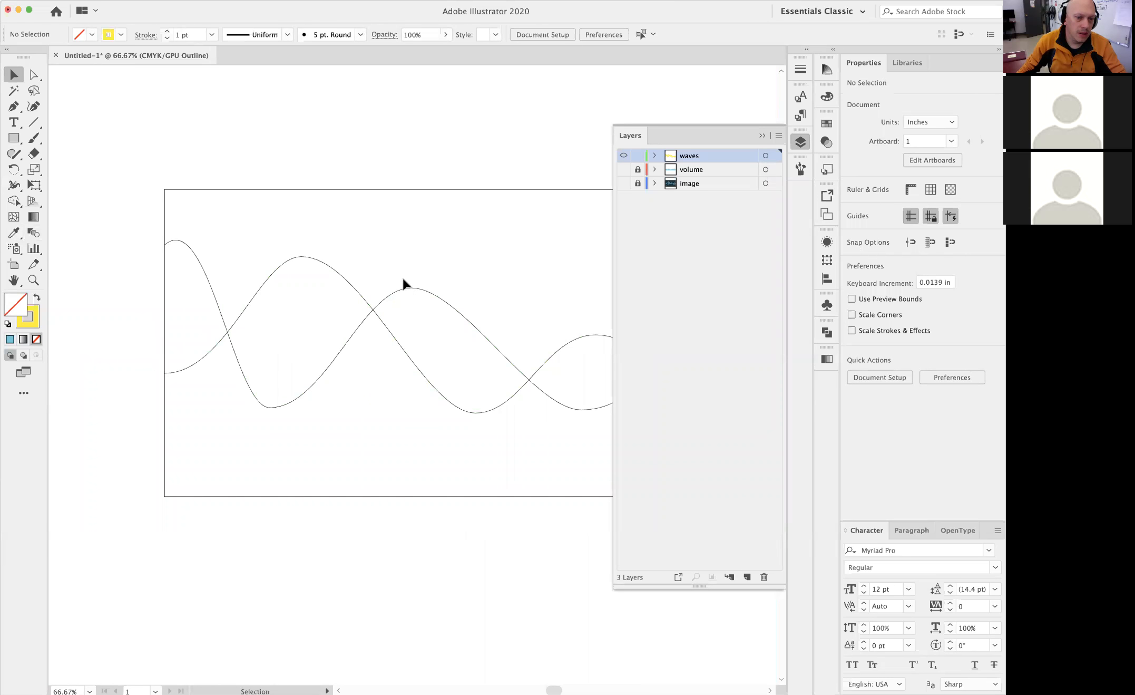
{"action": "key", "text": "super+y"}
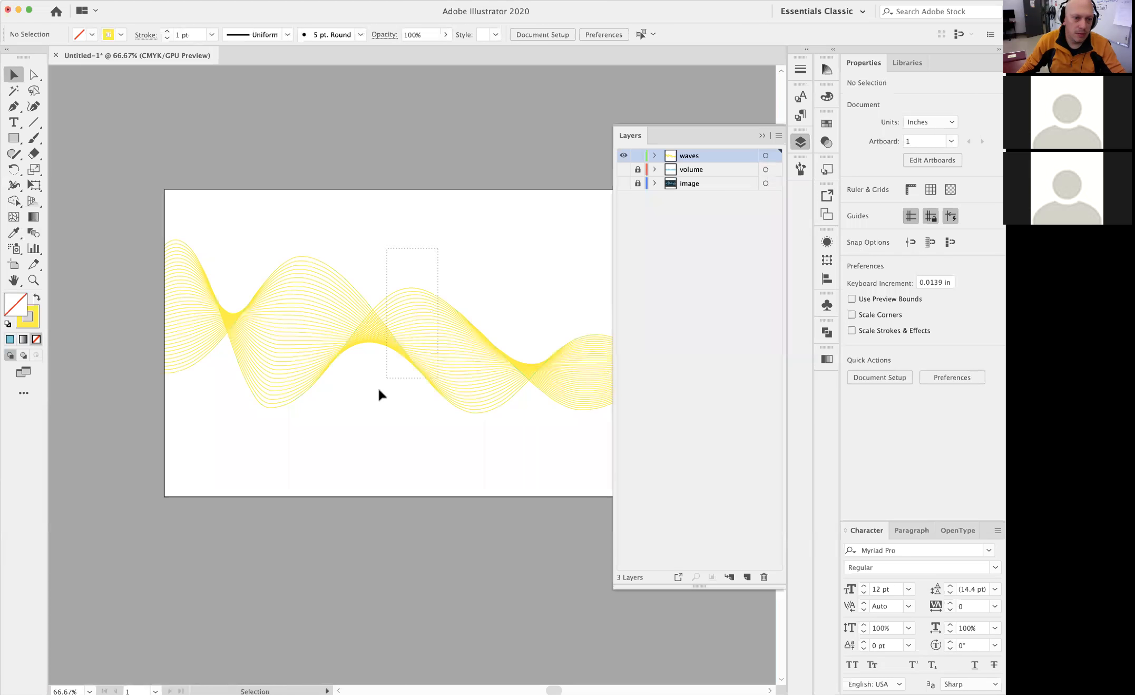
Set the wave blend's stroke weight to 0.5 pt
{"action": "left_click", "coordinate": [373, 392]}
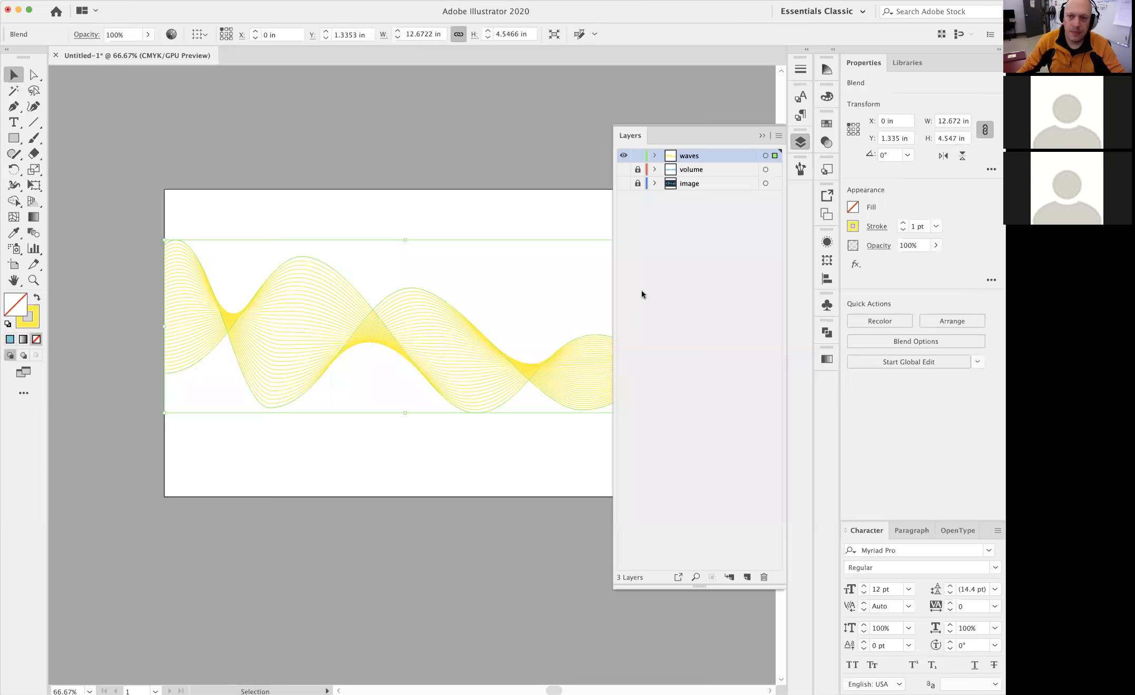
{"action": "left_click", "coordinate": [937, 227]}
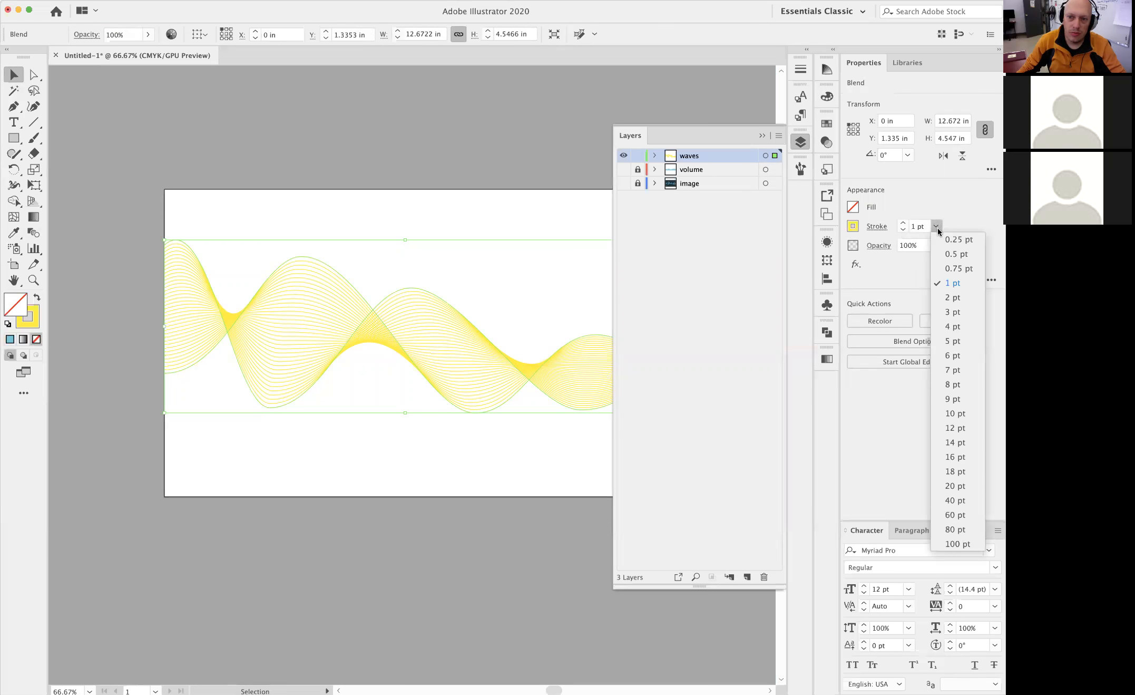
{"action": "left_click", "coordinate": [958, 254]}
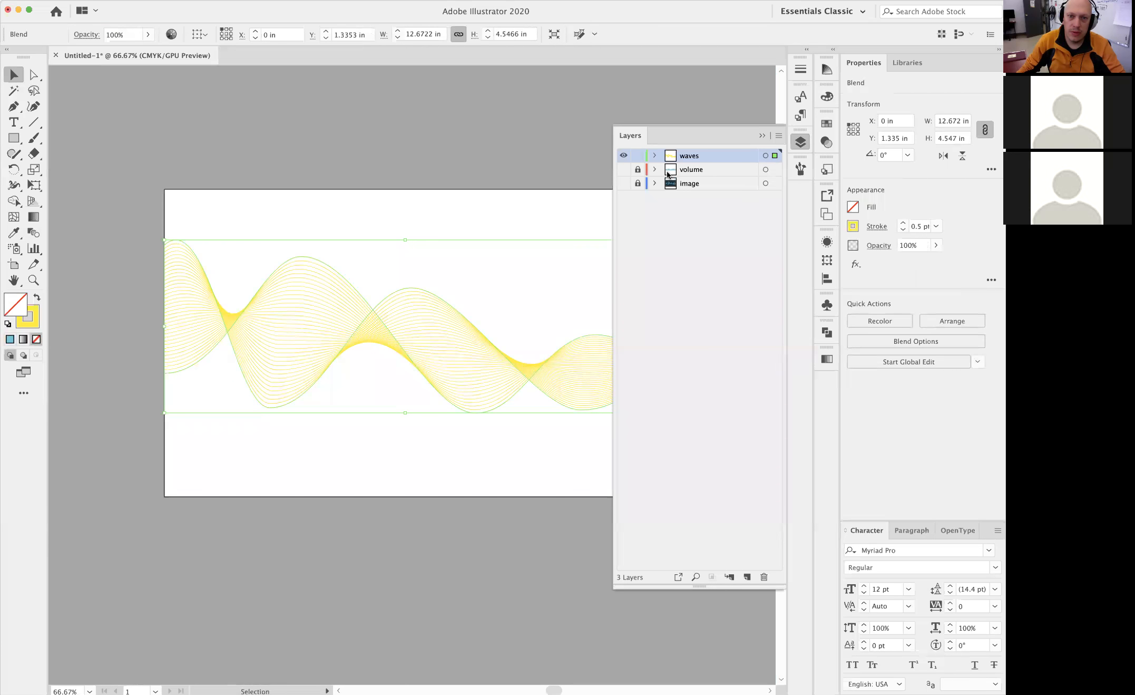
Show the image layer, sample its darker wave blue onto the blend with the Eyedropper, and swap fill and stroke so only the stroke is coloured
{"action": "left_click", "coordinate": [624, 185]}
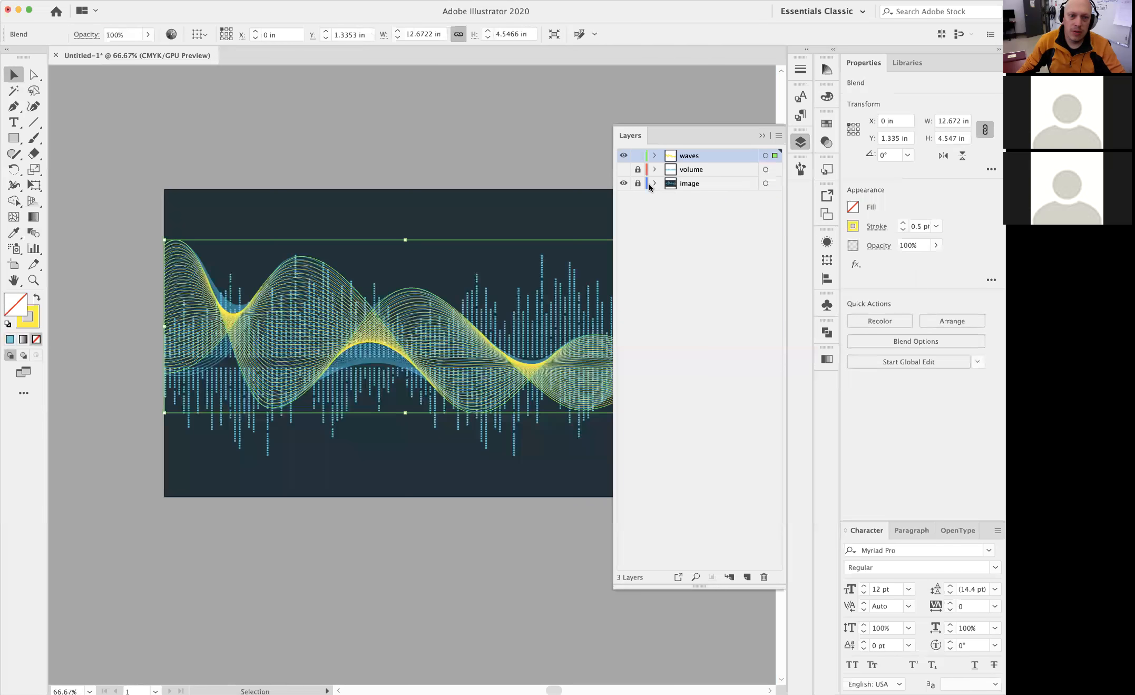
{"action": "left_click", "coordinate": [519, 388]}
{"action": "left_click_drag", "start_coordinate": [520, 388], "coordinate": [542, 390]}
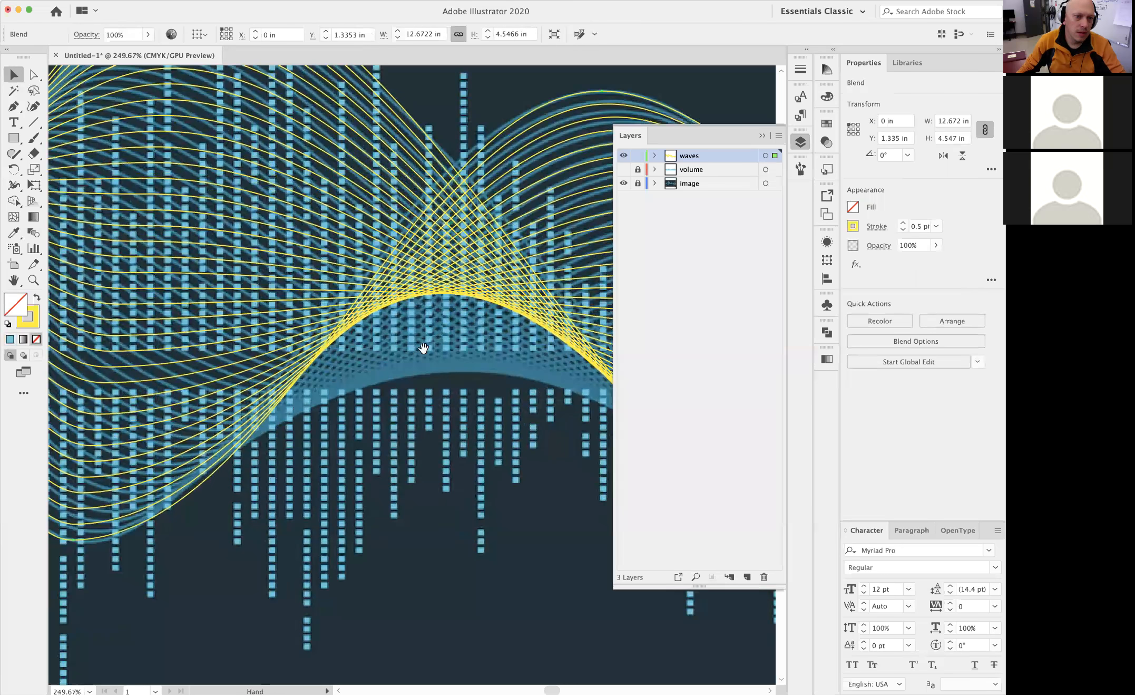
{"action": "left_click", "coordinate": [420, 346], "text": "alt"}
{"action": "left_click", "coordinate": [419, 347], "text": "alt"}
{"action": "left_click_drag", "start_coordinate": [419, 347], "coordinate": [276, 297]}
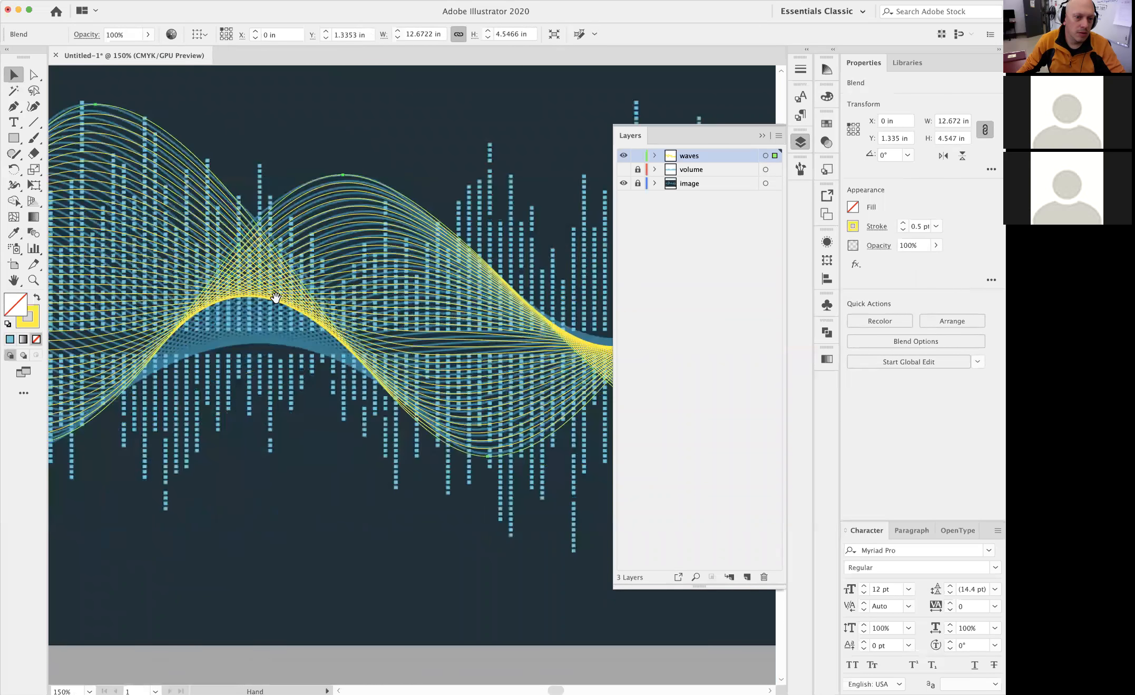
{"action": "key", "text": "super+0"}
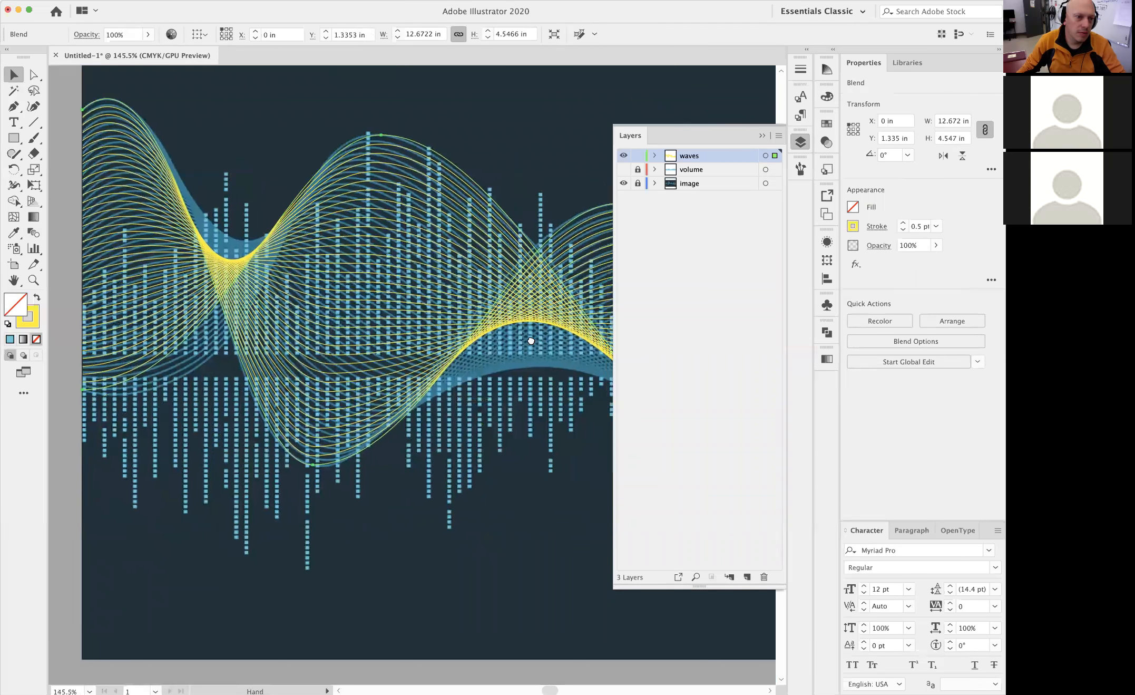
{"action": "left_click", "coordinate": [31, 319]}
{"action": "left_click", "coordinate": [14, 232]}
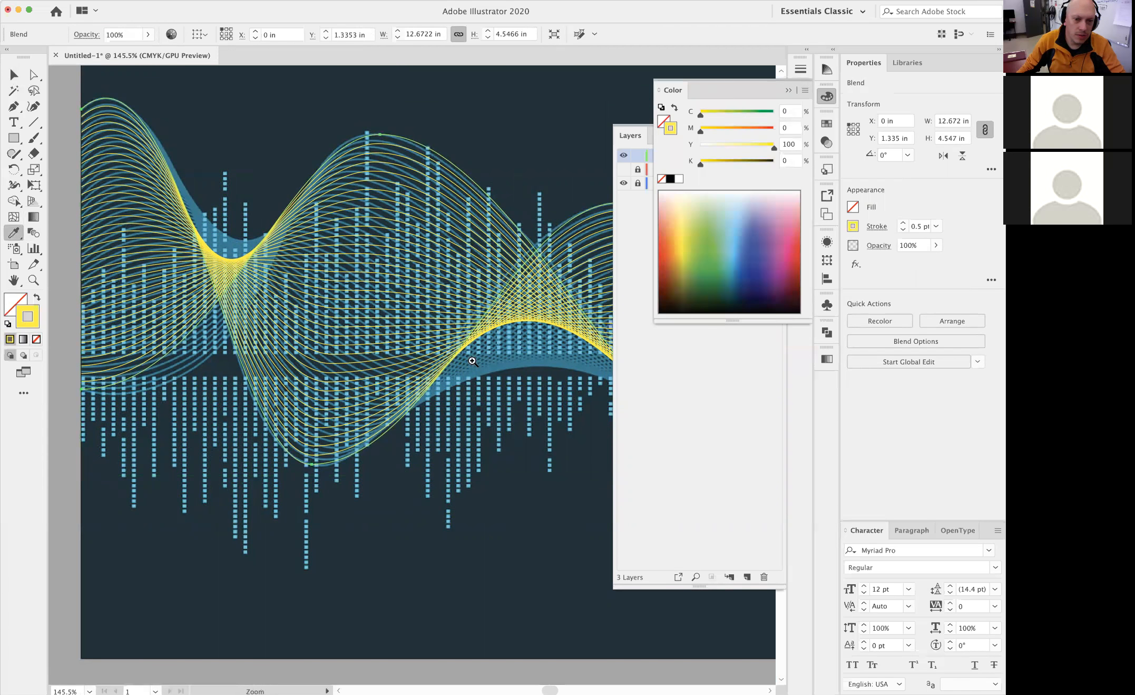
{"action": "left_click_drag", "start_coordinate": [473, 361], "coordinate": [563, 398]}
{"action": "left_click", "coordinate": [501, 395]}
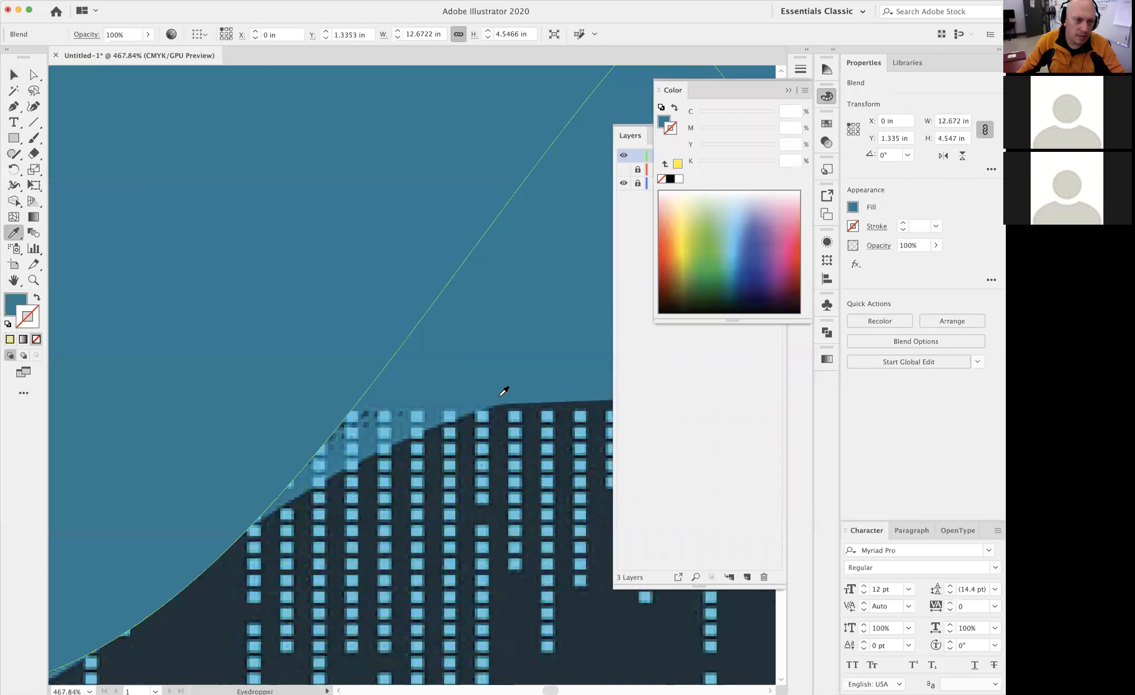
{"action": "left_click", "coordinate": [36, 298]}
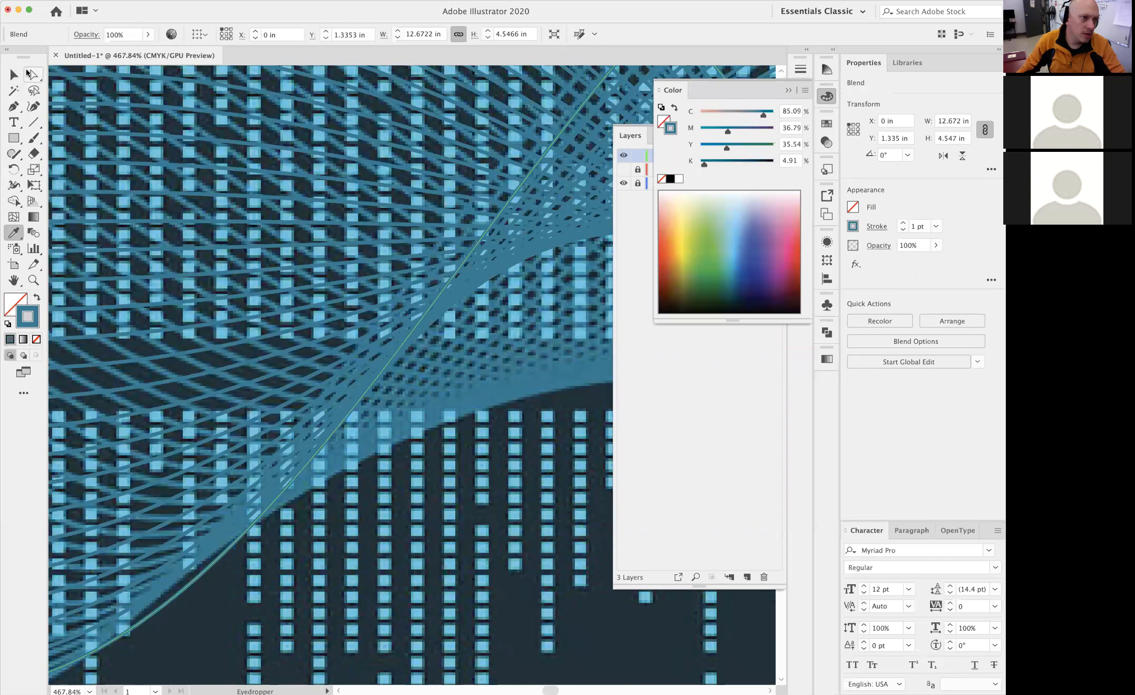
Try moving the wave blend upward over the image, undo the move, and deselect the blend
{"action": "left_click", "coordinate": [14, 74]}
{"action": "left_click", "coordinate": [405, 331], "text": "alt+super"}
{"action": "left_click", "coordinate": [404, 333], "text": "alt+super"}
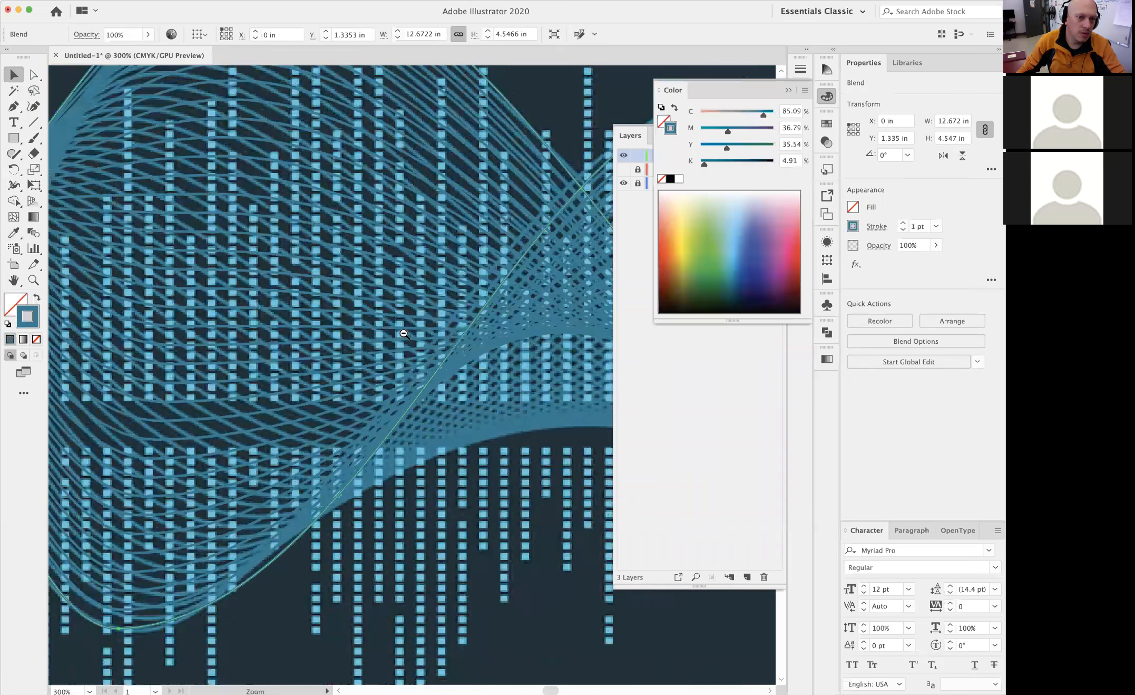
{"action": "left_click", "coordinate": [405, 333], "text": "alt+super"}
{"action": "left_click", "coordinate": [405, 335], "text": "alt+super"}
{"action": "left_click", "coordinate": [408, 346], "text": "alt+super"}
{"action": "left_click", "coordinate": [407, 346], "text": "alt+super"}
{"action": "left_click", "coordinate": [458, 219]}
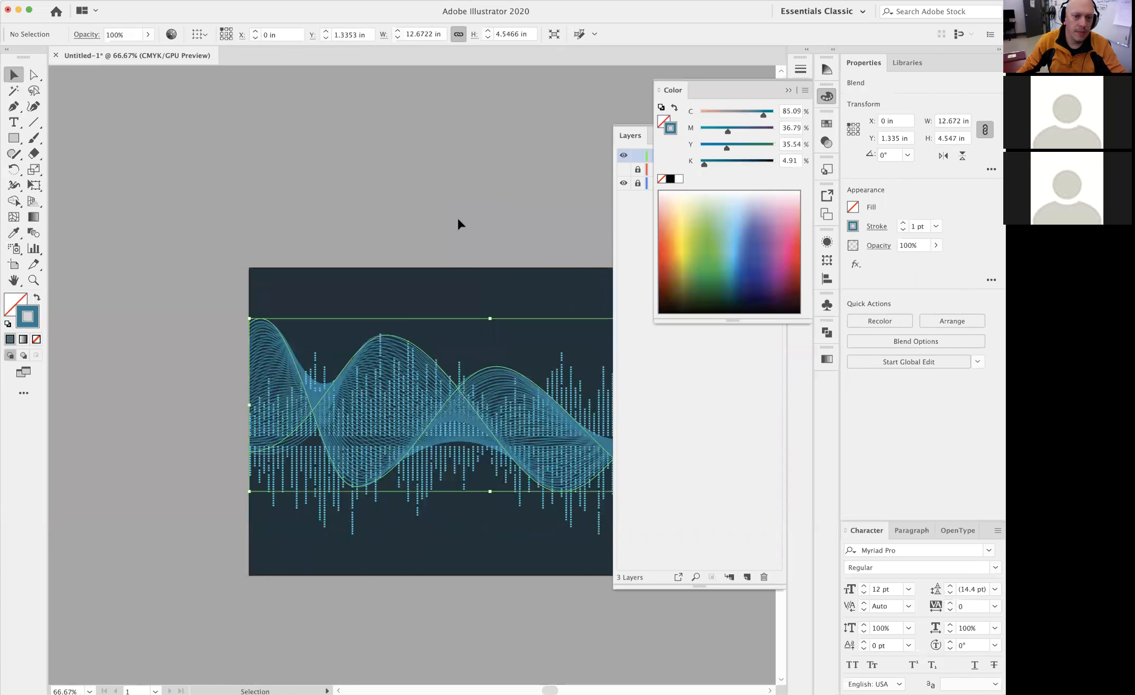
{"action": "left_click_drag", "start_coordinate": [466, 384], "coordinate": [463, 287]}
{"action": "key", "text": "super+z"}
{"action": "key", "text": "super+shift+a"}
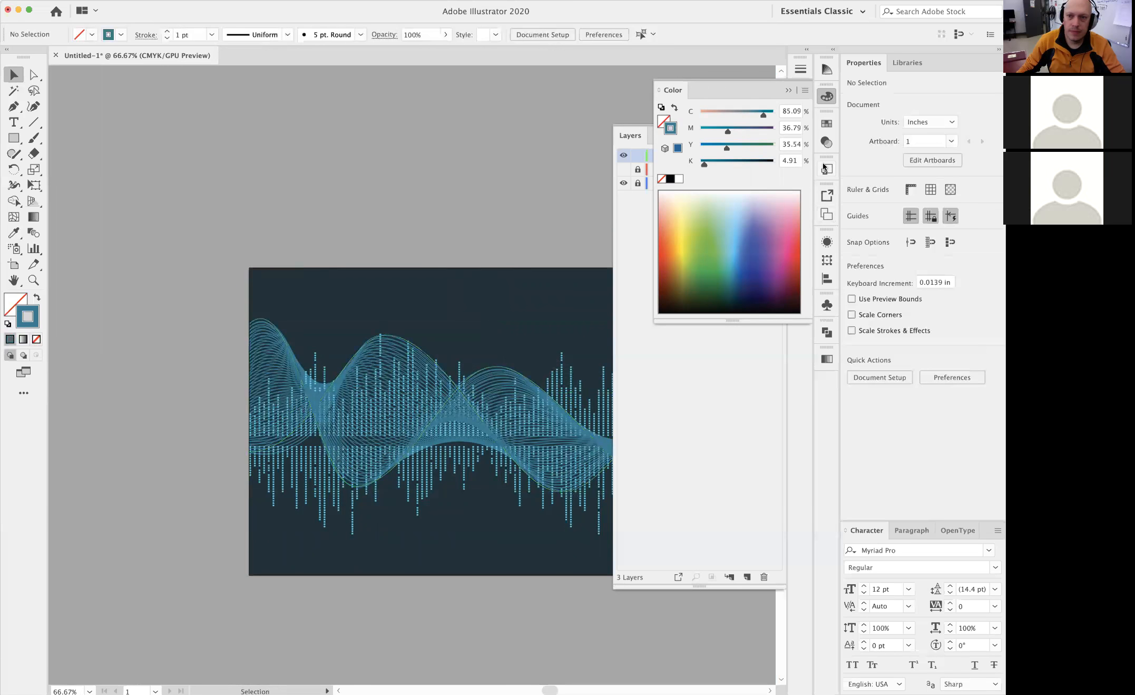
Hide the image layer and show the volume layer to check the blended waves together with the equalizer bars
{"action": "left_click", "coordinate": [788, 93]}
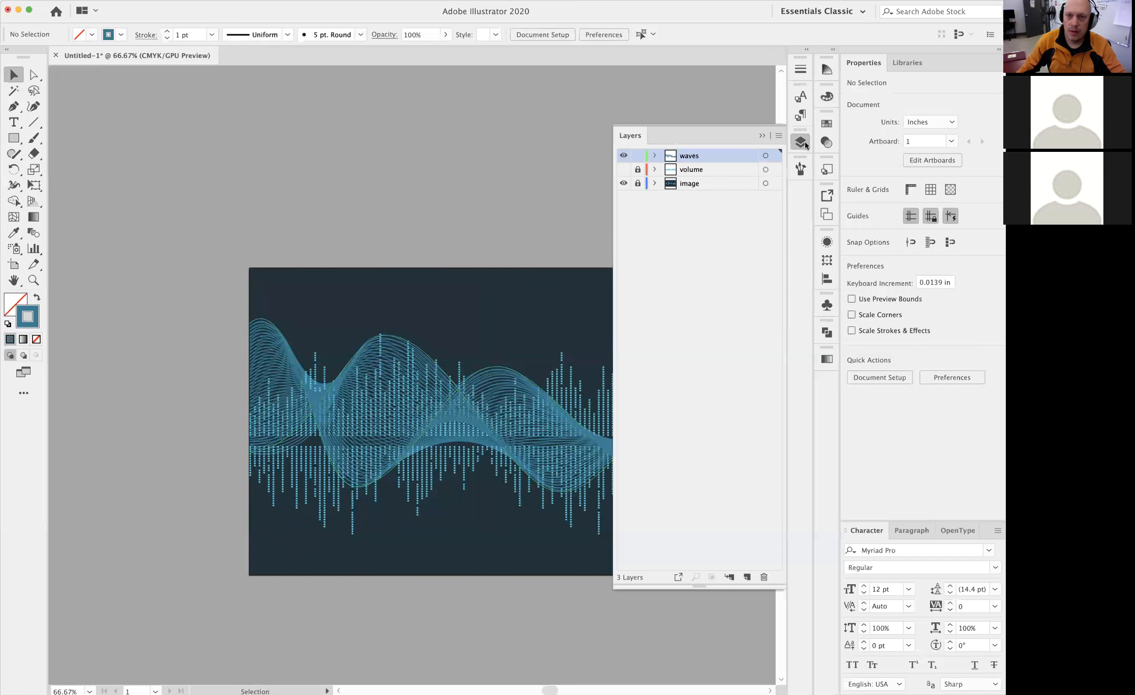
{"action": "left_click", "coordinate": [624, 184]}
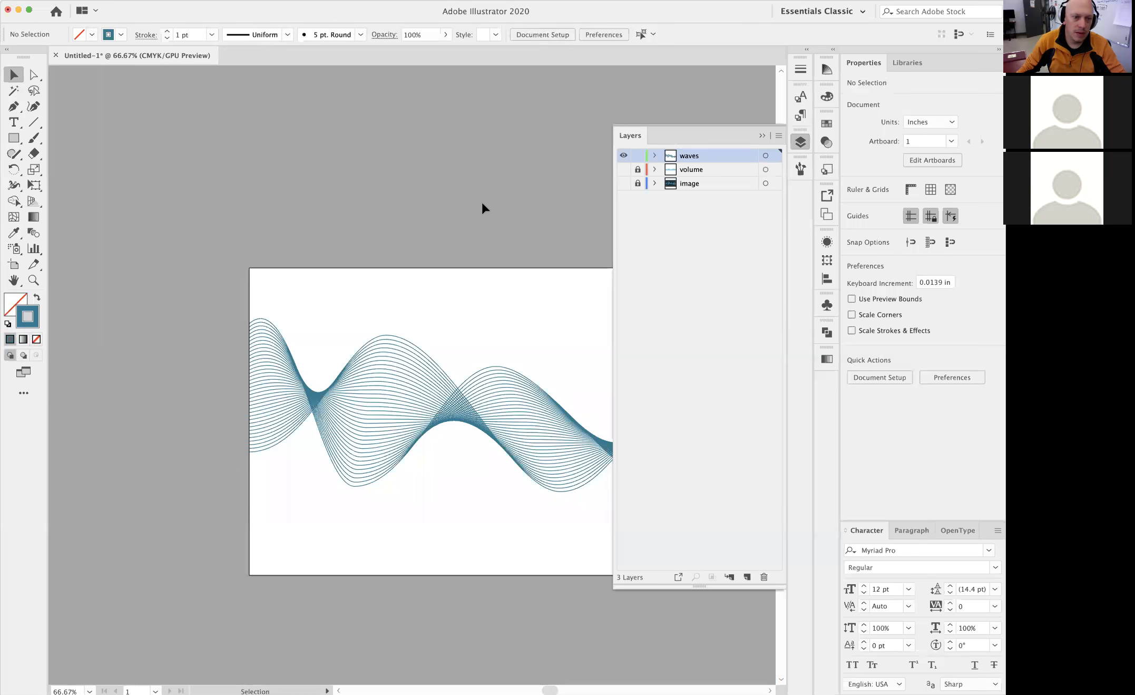
{"action": "left_click", "coordinate": [624, 169]}
{"action": "scroll", "coordinate": [512, 178], "scroll_direction": "right", "scroll_amount": 5}
{"action": "scroll", "coordinate": [512, 178], "scroll_direction": "down", "scroll_amount": 2}
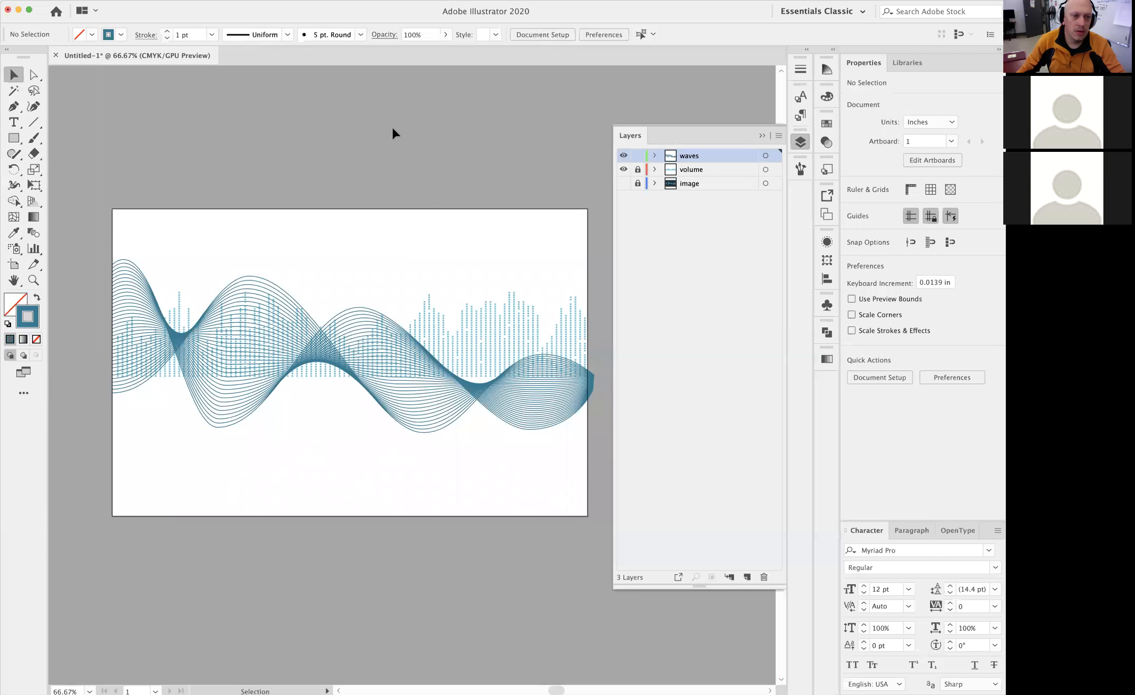
Show only the image layer, hiding volume and waves, and examine the bars above and below the centre line
{"action": "left_click", "coordinate": [624, 183]}
{"action": "left_click", "coordinate": [624, 169]}
{"action": "left_click", "coordinate": [624, 155]}
{"action": "scroll", "coordinate": [439, 298], "scroll_direction": "up", "scroll_amount": 2}
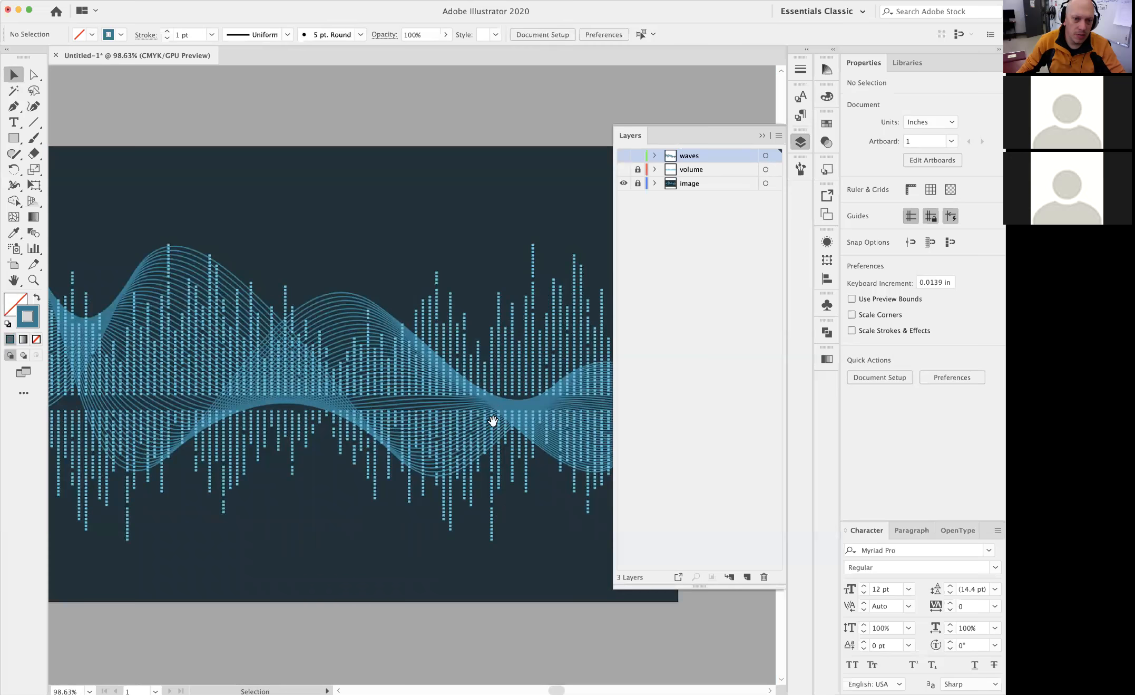
{"action": "left_click_drag", "start_coordinate": [498, 422], "coordinate": [367, 385]}
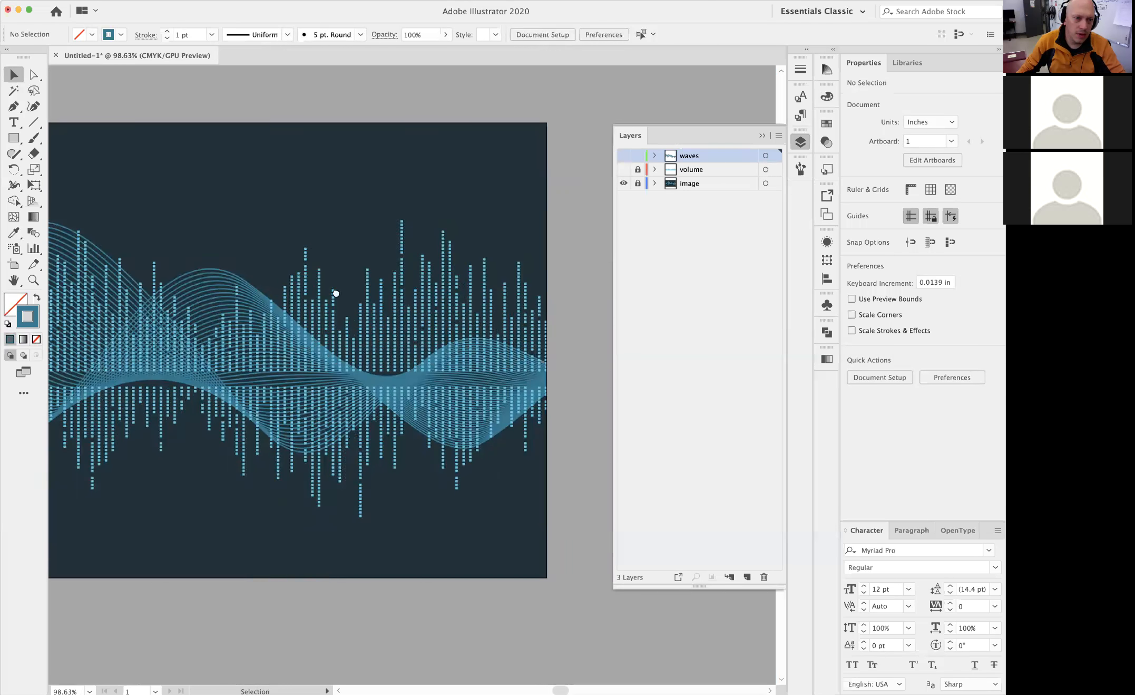
{"action": "left_click_drag", "start_coordinate": [336, 293], "coordinate": [512, 276]}
{"action": "left_click_drag", "start_coordinate": [350, 362], "coordinate": [393, 335]}
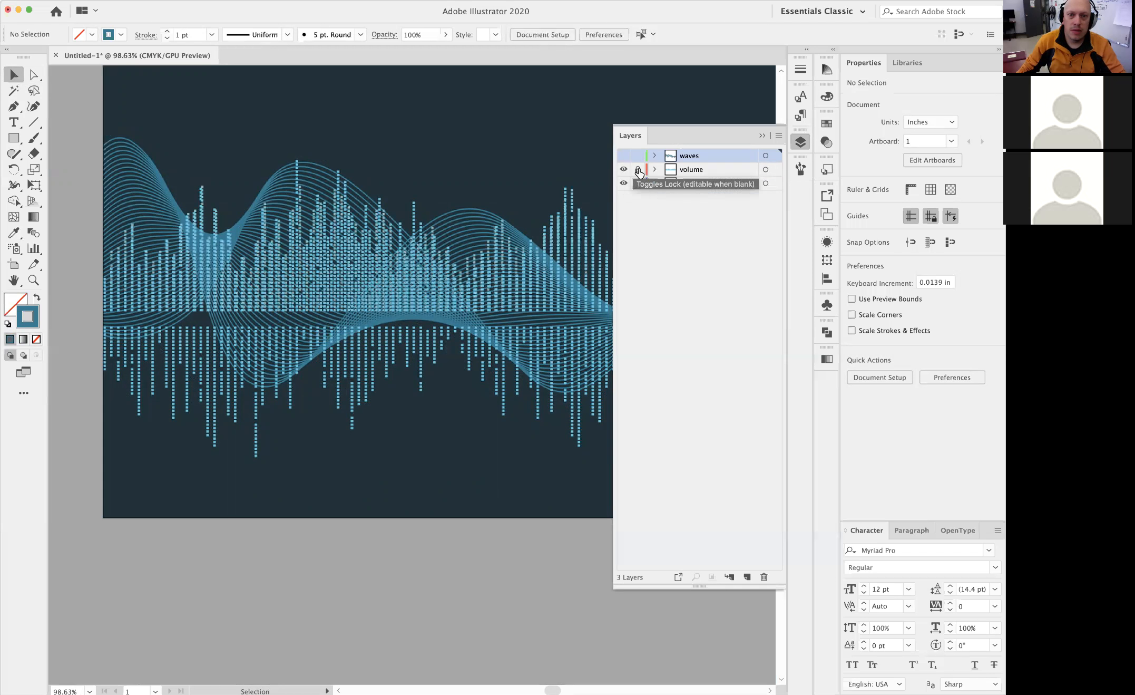
Hide the image layer, copy the equalizer bar group above the centre, and paste the copy in front of the original
{"action": "left_click", "coordinate": [624, 183]}
{"action": "left_click", "coordinate": [533, 260]}
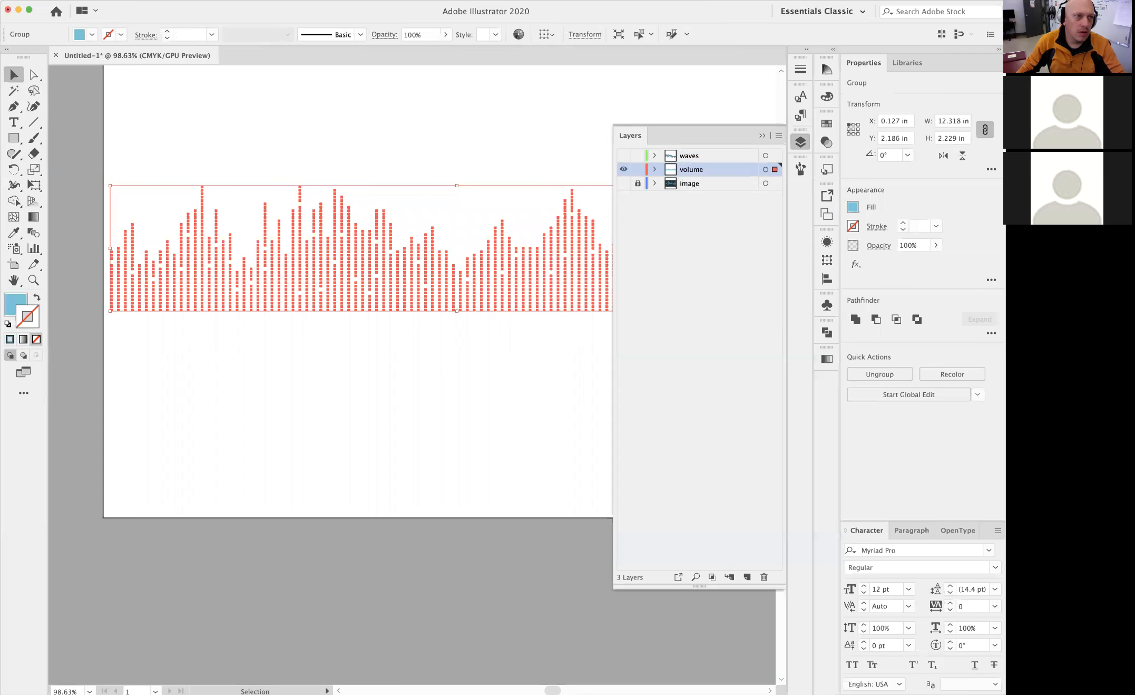
{"action": "left_click", "coordinate": [85, 0]}
{"action": "left_click", "coordinate": [93, 44]}
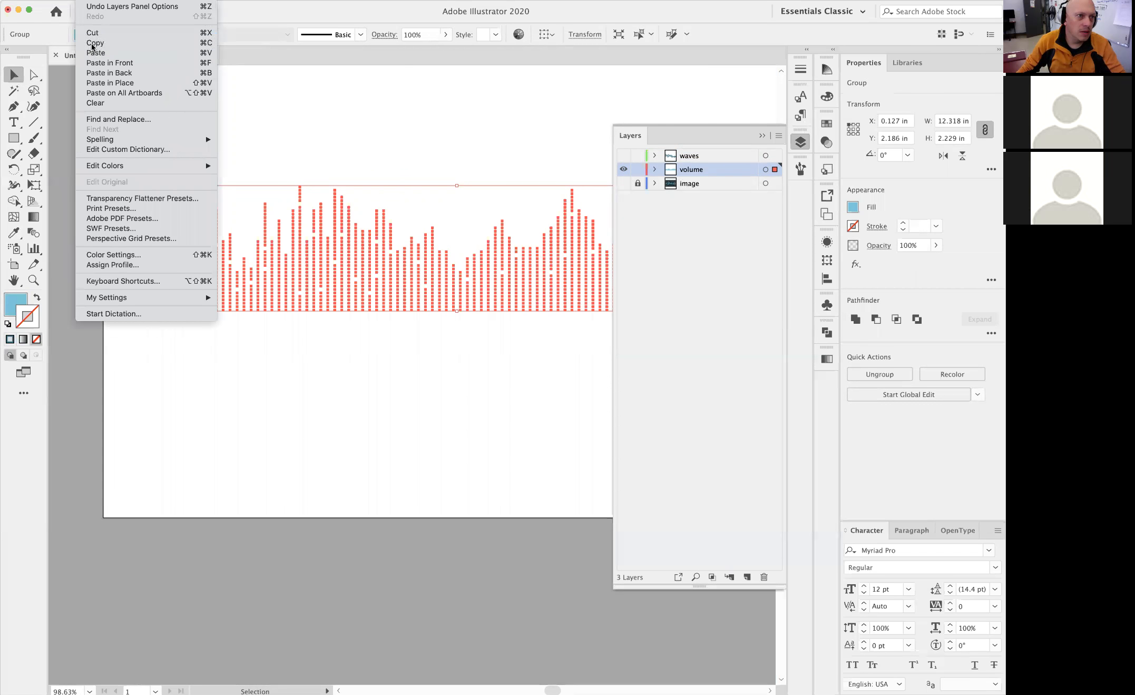
{"action": "left_click", "coordinate": [85, 1]}
{"action": "left_click", "coordinate": [102, 63]}
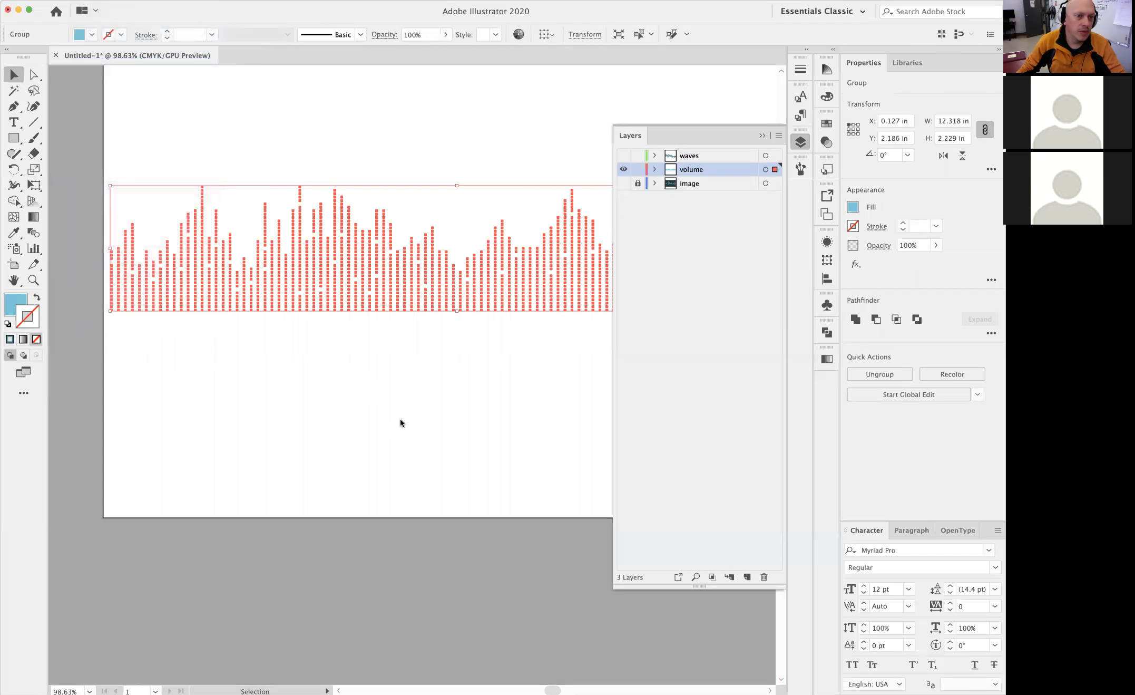
{"action": "left_click", "coordinate": [762, 137]}
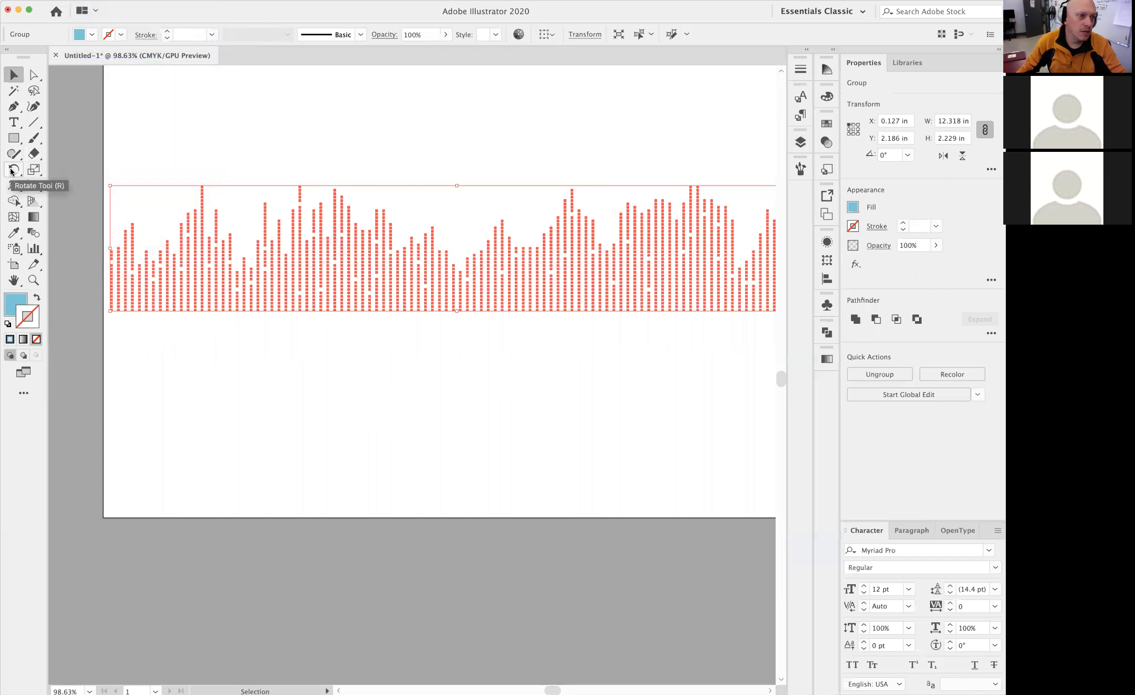
Rotate the pasted bars 180° around a point just below the original bars' baseline, redoing the first try, and deselect
{"action": "left_click", "coordinate": [12, 170]}
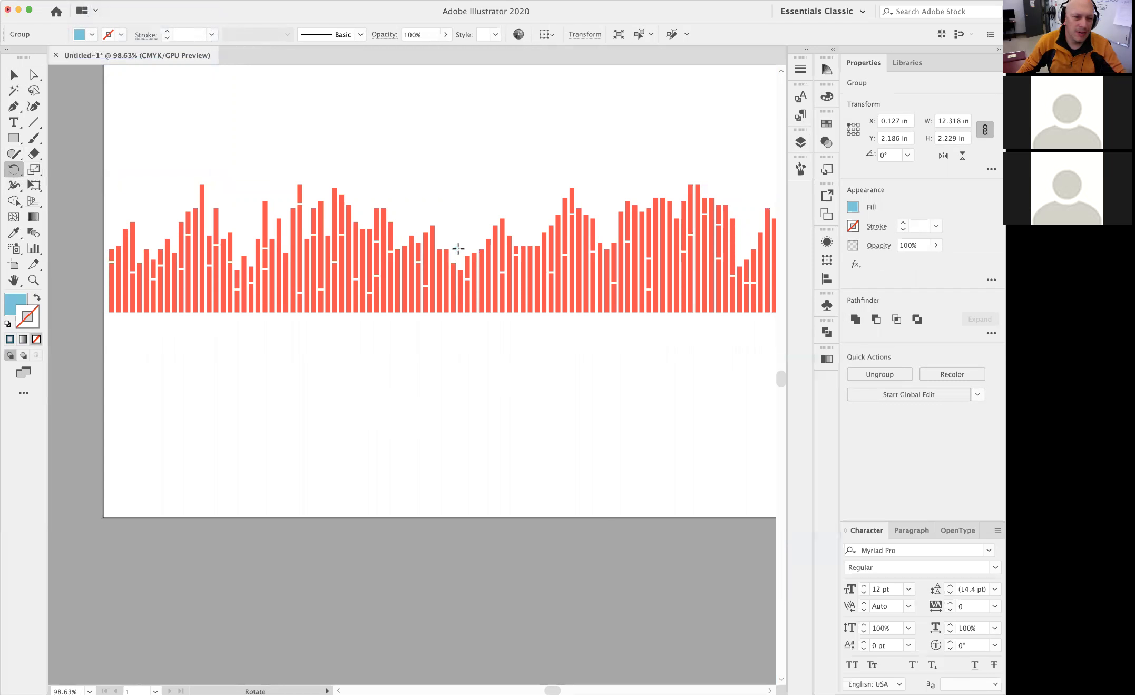
{"action": "mouse_move", "coordinate": [456, 247]}
{"action": "left_mouse_down"}
{"action": "mouse_move", "coordinate": [460, 277]}
{"action": "mouse_move", "coordinate": [459, 254]}
{"action": "left_mouse_up"}
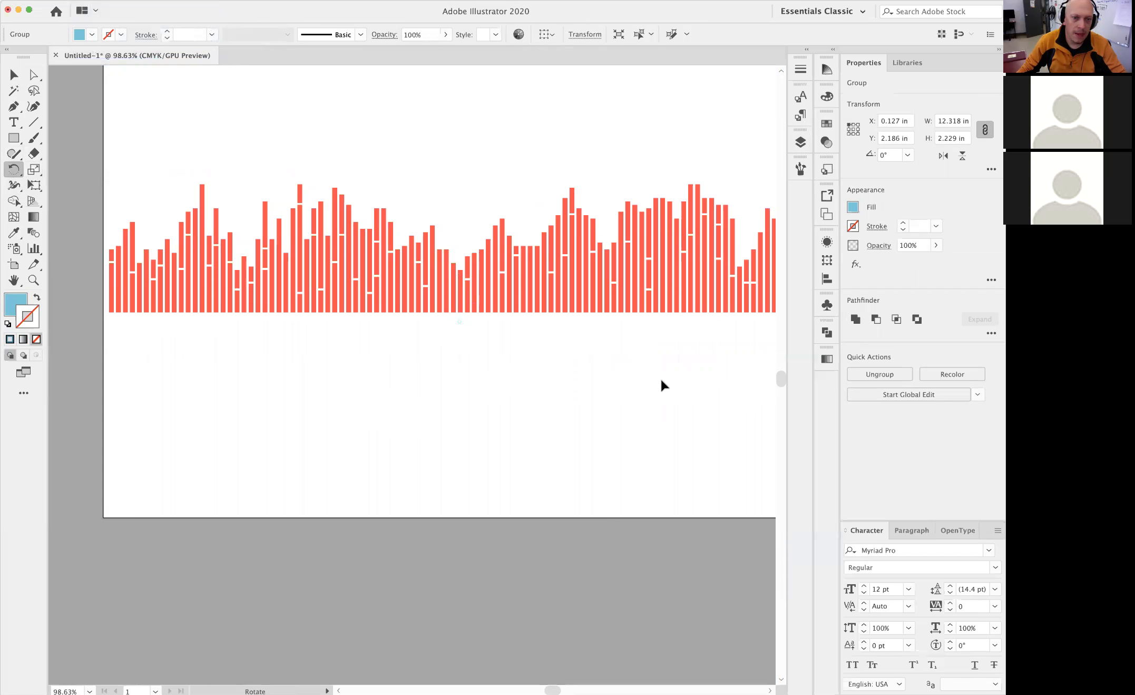
{"action": "left_click_drag", "start_coordinate": [634, 419], "coordinate": [347, 242]}
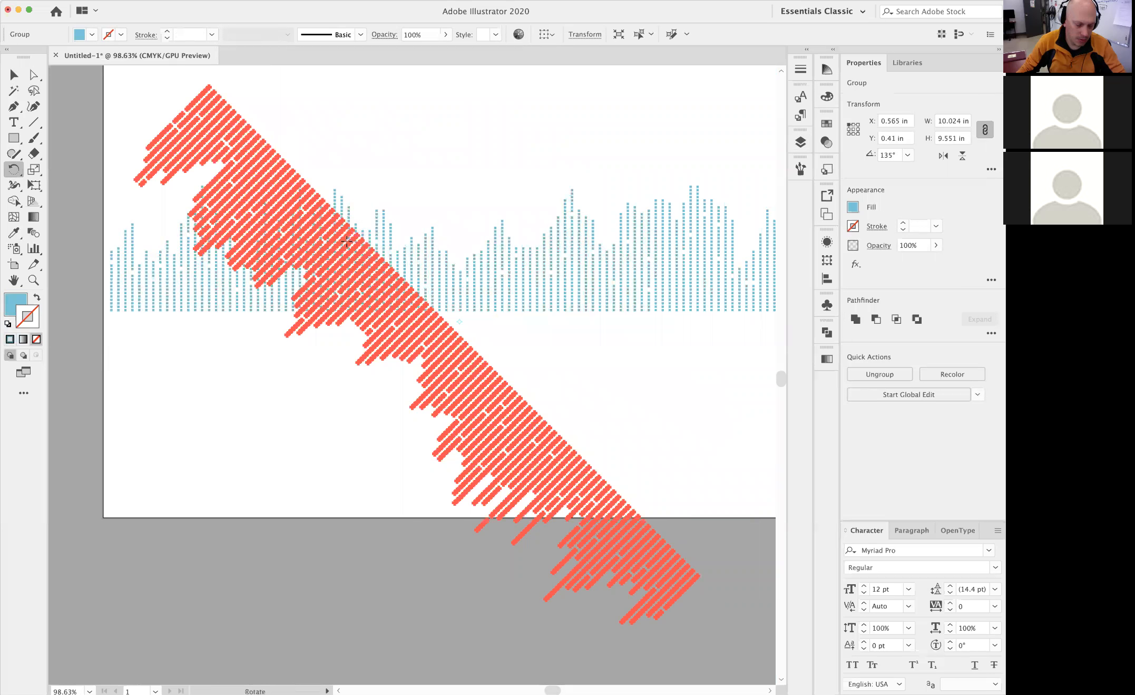
{"action": "key", "text": "cmd+z"}
{"action": "left_click_drag", "start_coordinate": [507, 421], "coordinate": [273, 285]}
{"action": "key", "text": "v"}
{"action": "left_click", "coordinate": [282, 141]}
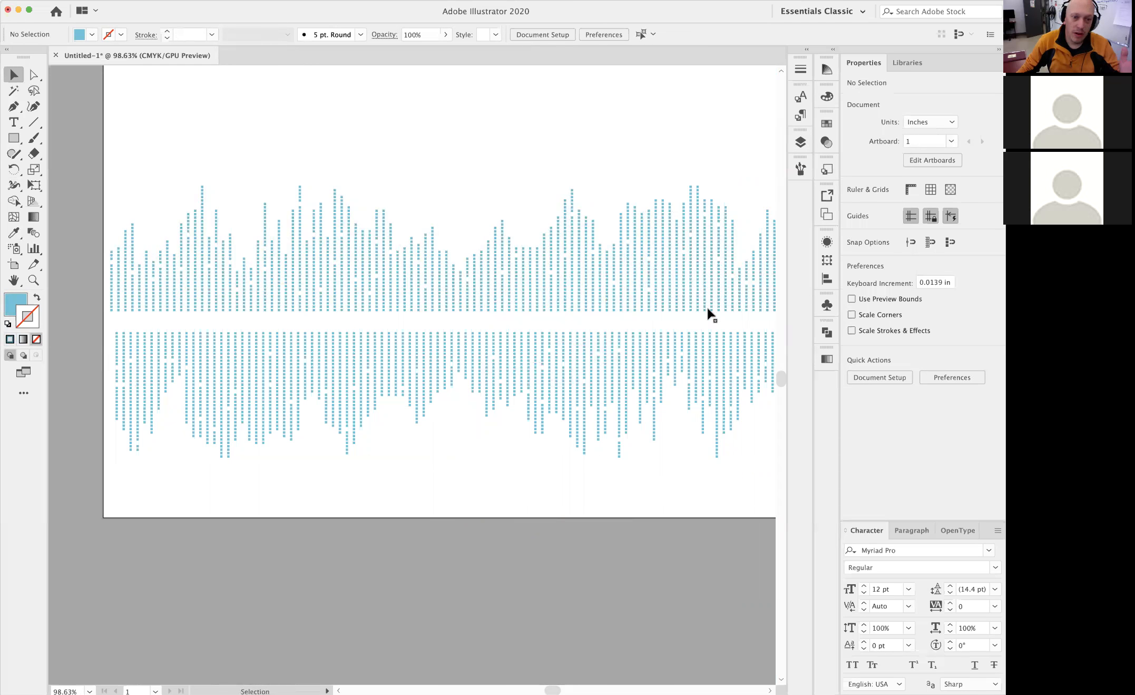
Show the image layer for reference and nudge the rotated lower bars up to a Y position of 4.661 in
{"action": "left_click", "coordinate": [801, 143]}
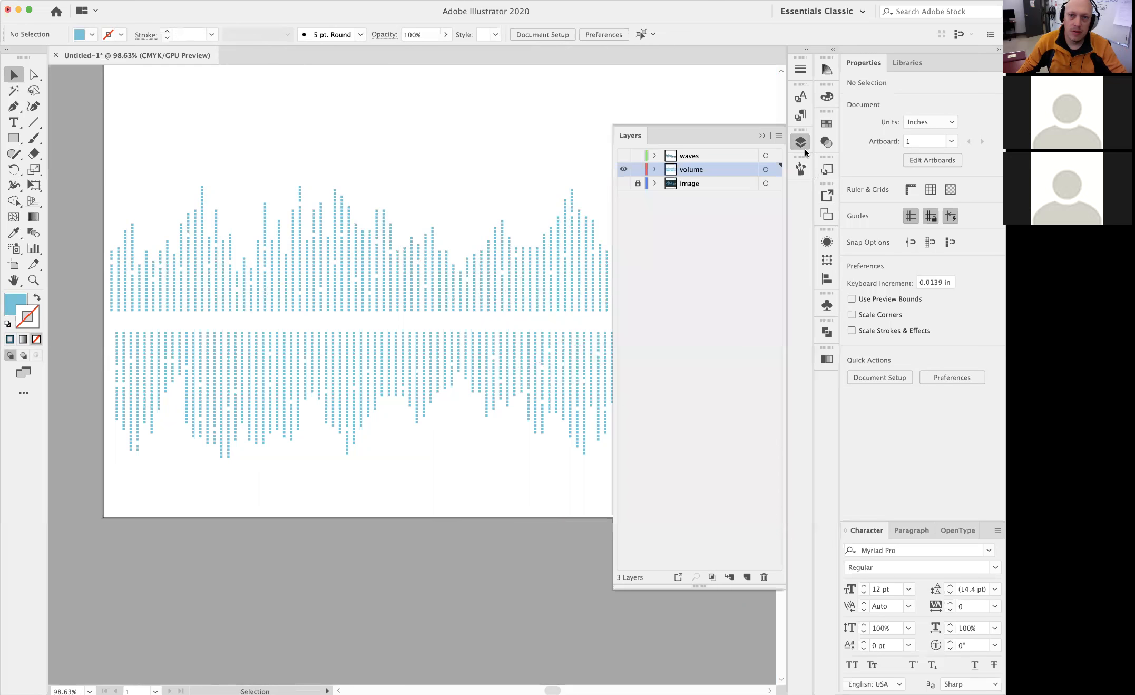
{"action": "left_click", "coordinate": [624, 183]}
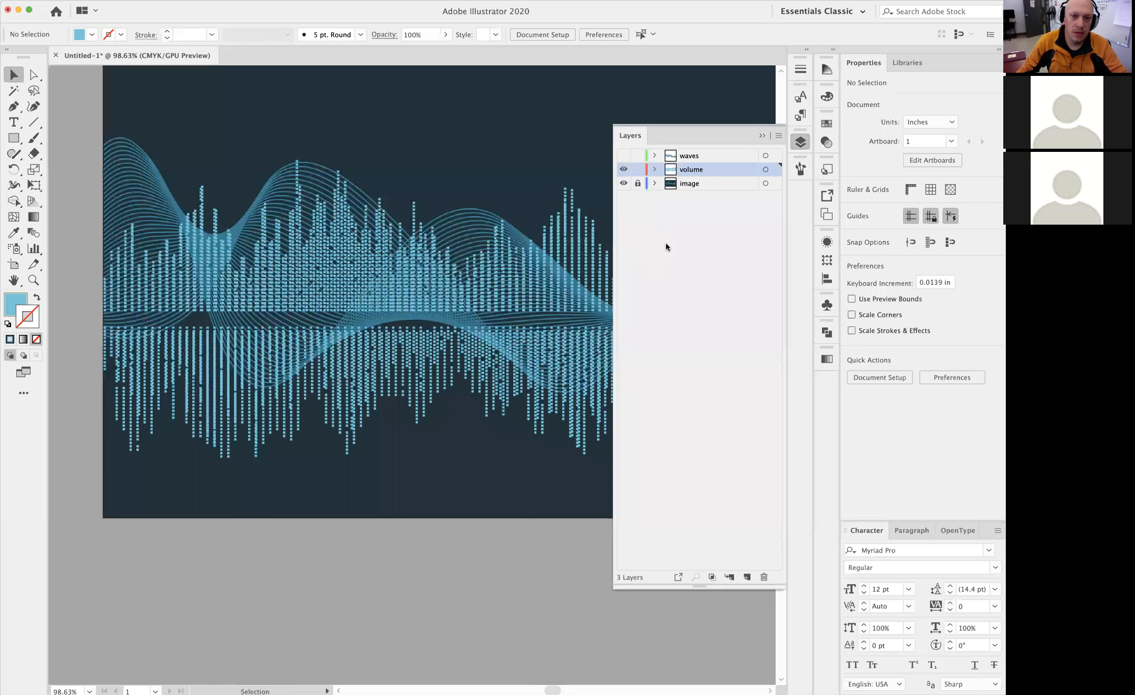
{"action": "left_click", "coordinate": [136, 447]}
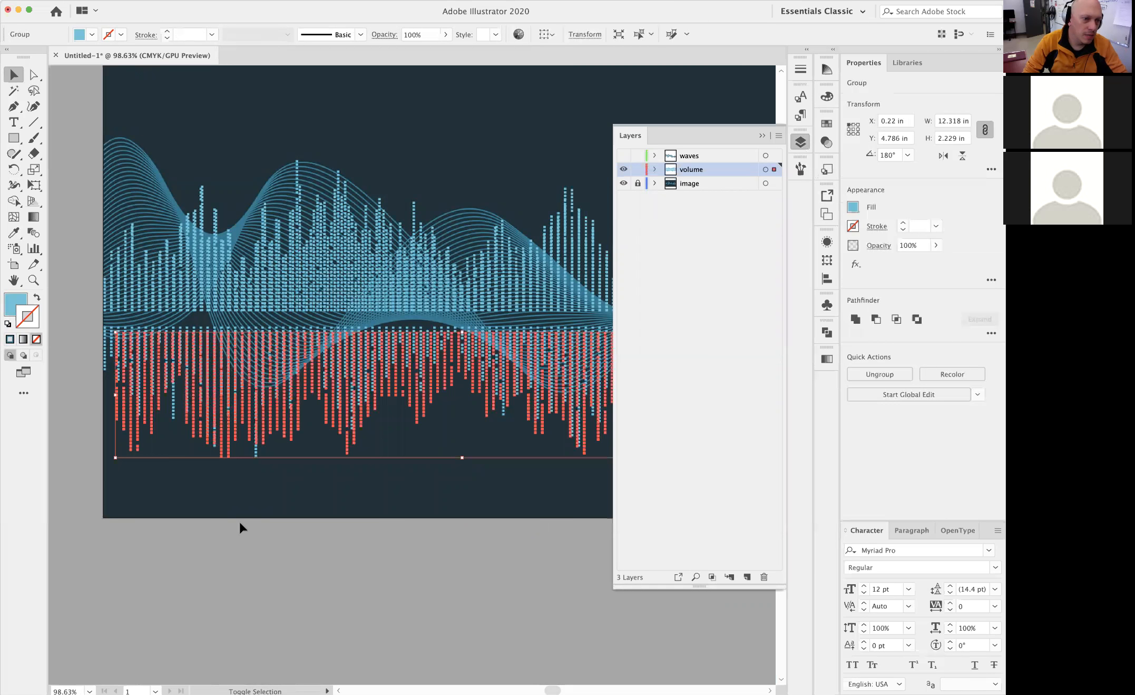
{"action": "key", "text": "shift+Up"}
{"action": "key", "text": "Down"}
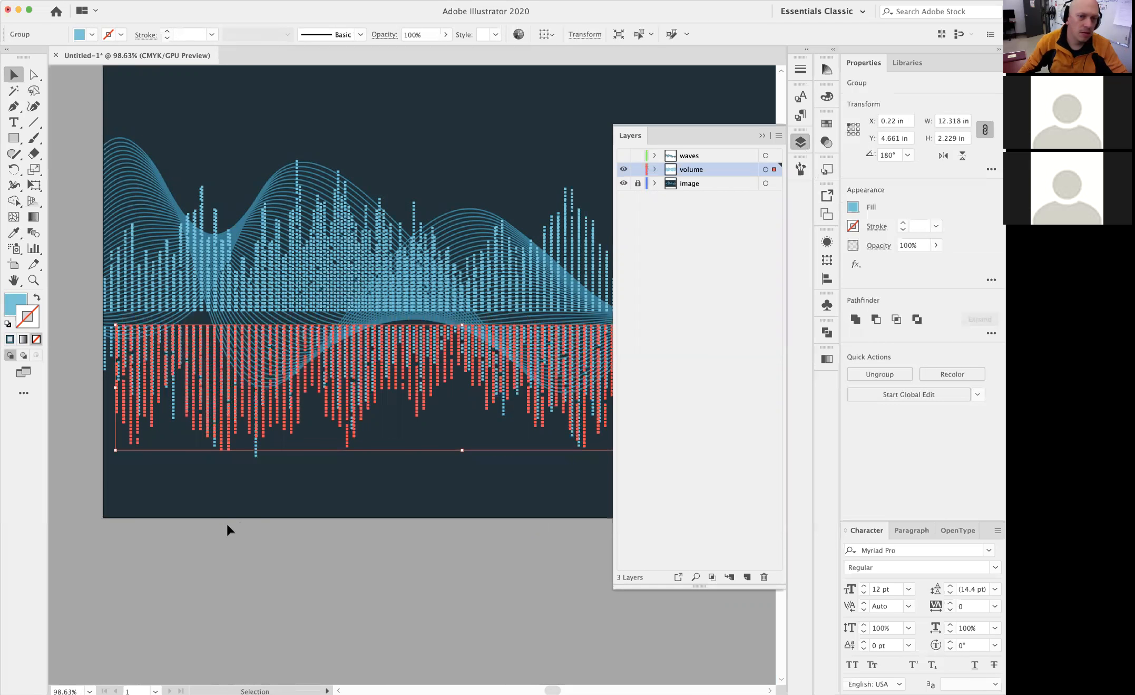
Hide the image layer, show the waves layer together with the volume layer, and deselect the bars
{"action": "left_click", "coordinate": [623, 183]}
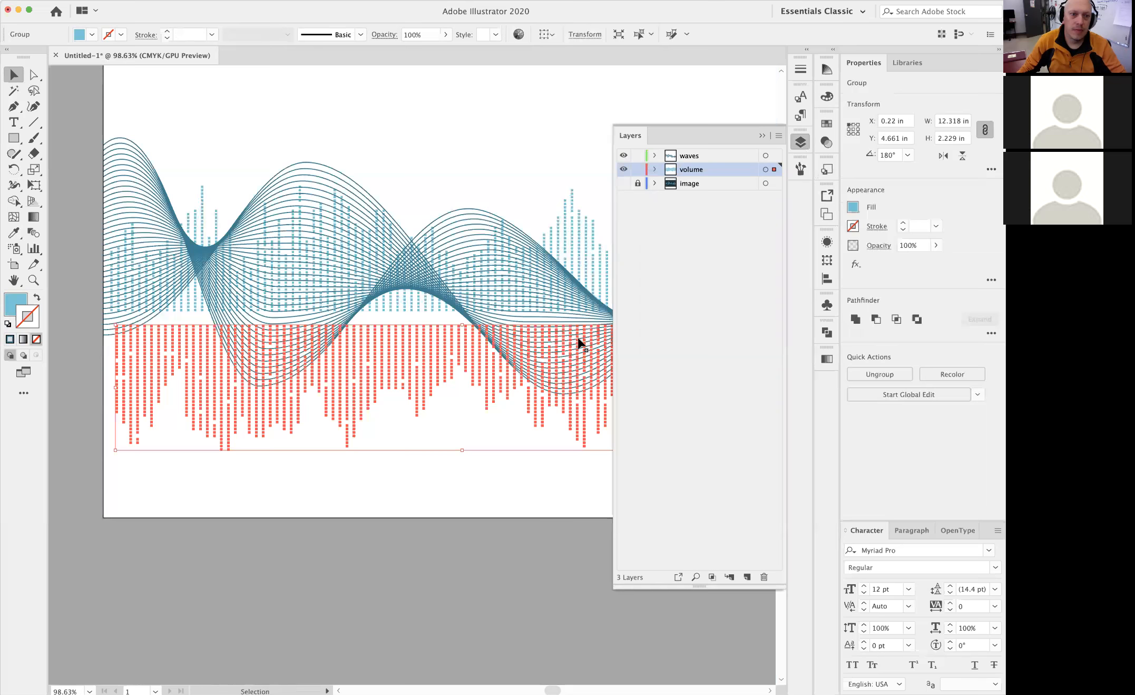
{"action": "left_click", "coordinate": [423, 552]}
{"action": "left_click", "coordinate": [445, 390], "text": "alt+super"}
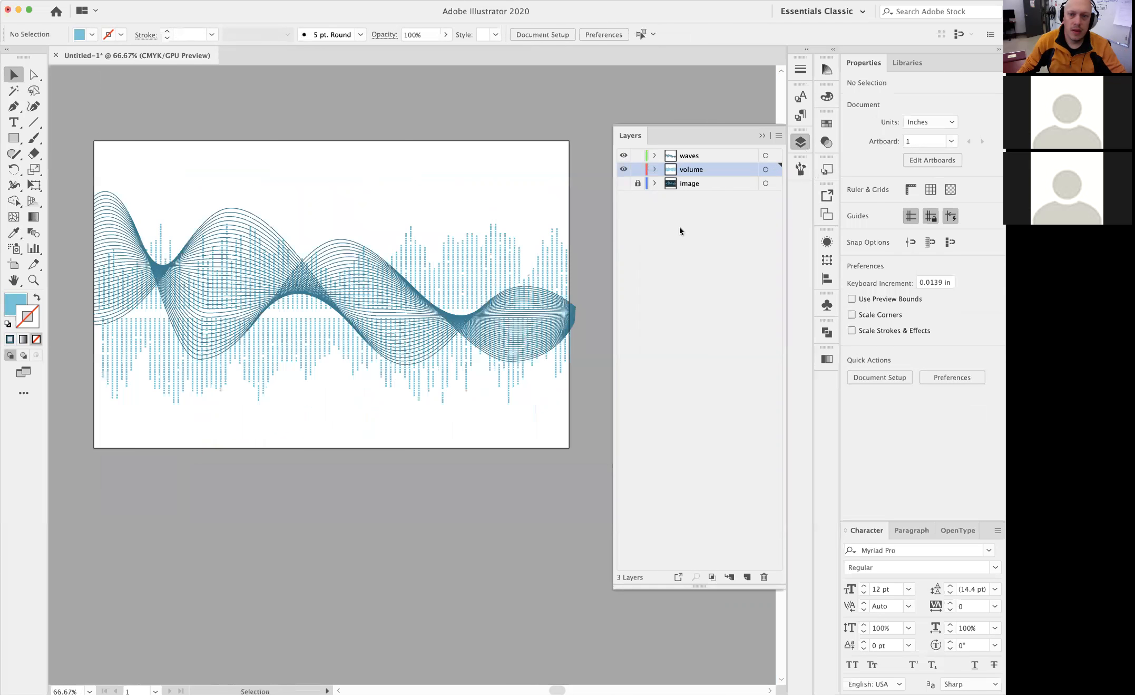
Make the image layer active, show it again, and unlock it for editing
{"action": "left_click", "coordinate": [673, 183]}
{"action": "left_click", "coordinate": [624, 183]}
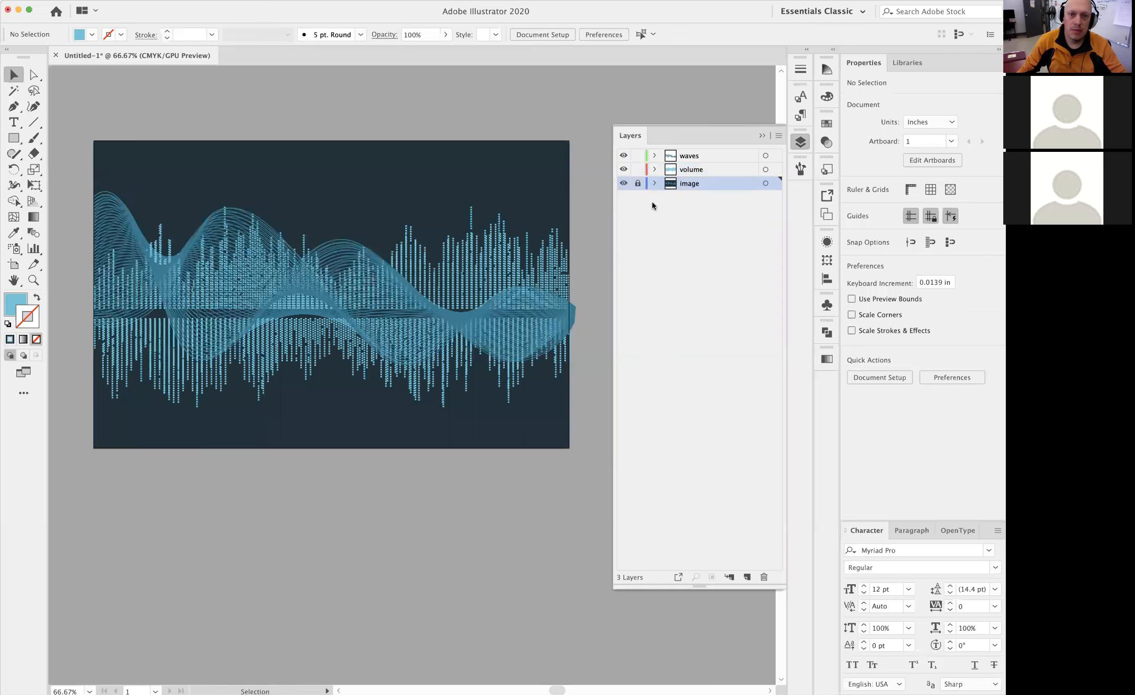
{"action": "left_click", "coordinate": [638, 183]}
Draw a rectangle about 3.15 × 2.15 in on the image layer and fill it with the image's dark background colour using the Eyedropper
{"action": "left_click", "coordinate": [13, 139]}
{"action": "left_click_drag", "start_coordinate": [126, 149], "coordinate": [247, 231]}
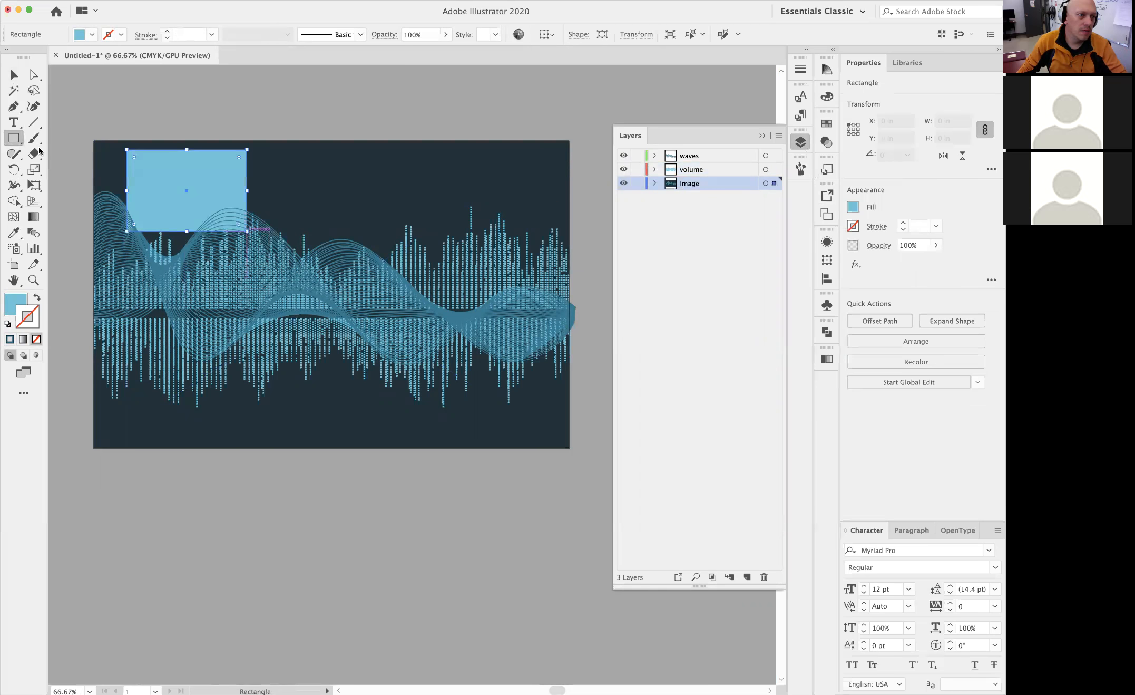
{"action": "left_click", "coordinate": [14, 232]}
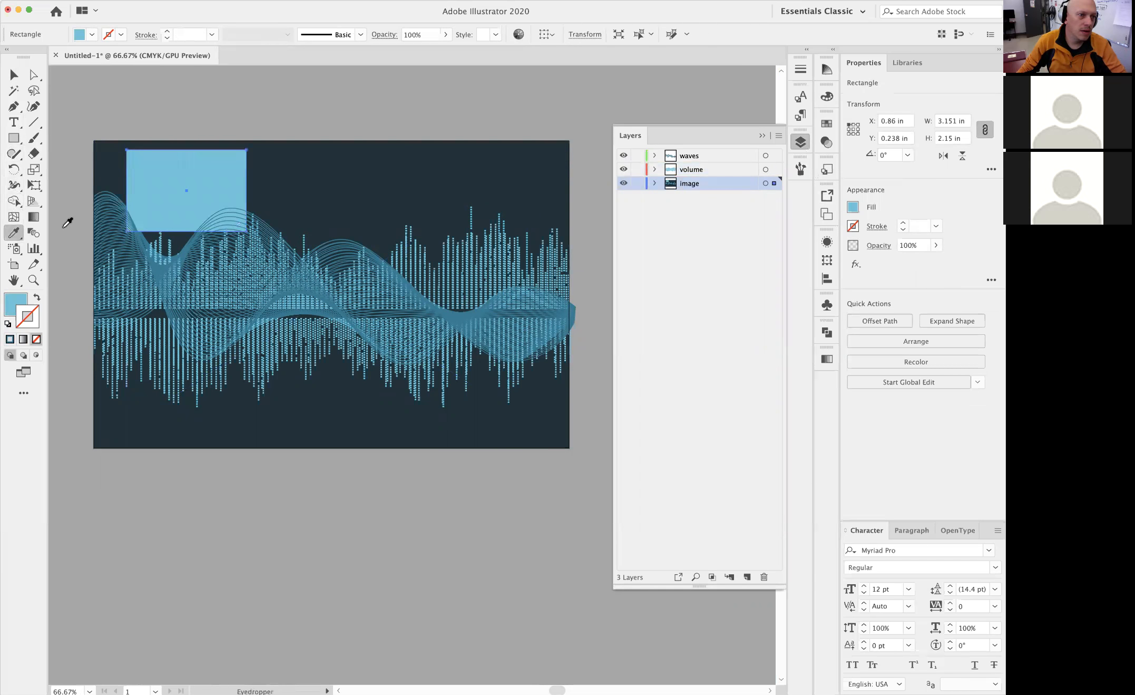
{"action": "left_click", "coordinate": [292, 165]}
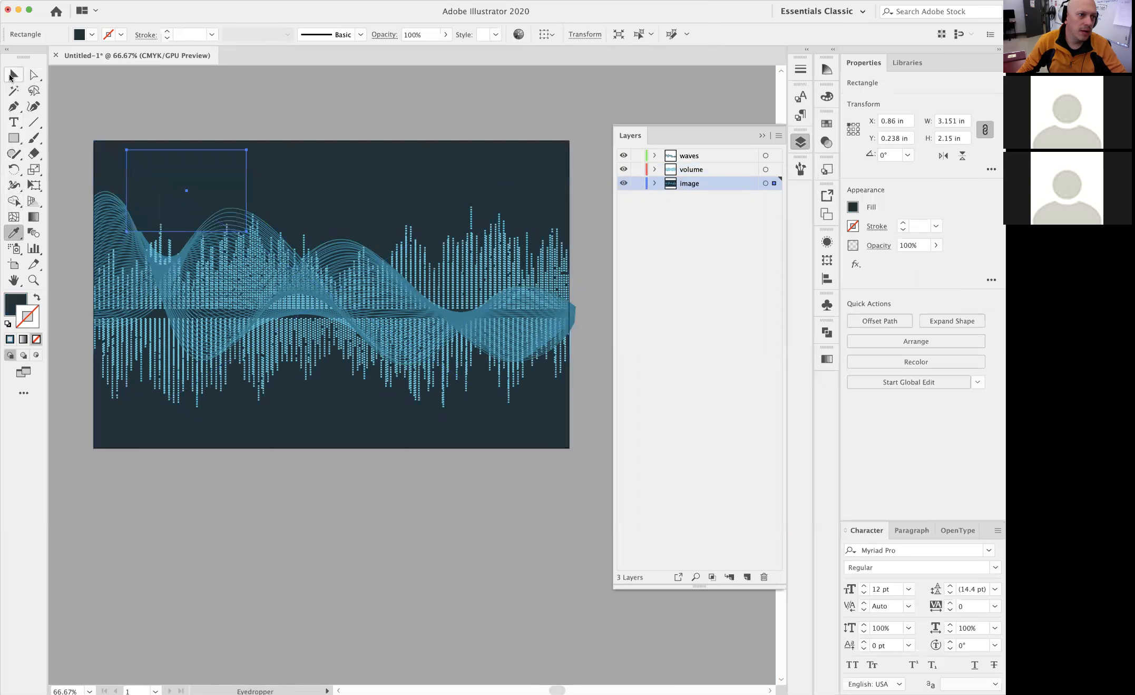
Delete the linked reference image from the image layer, keeping the dark rectangle
{"action": "key", "text": "v"}
{"action": "left_click", "coordinate": [348, 163]}
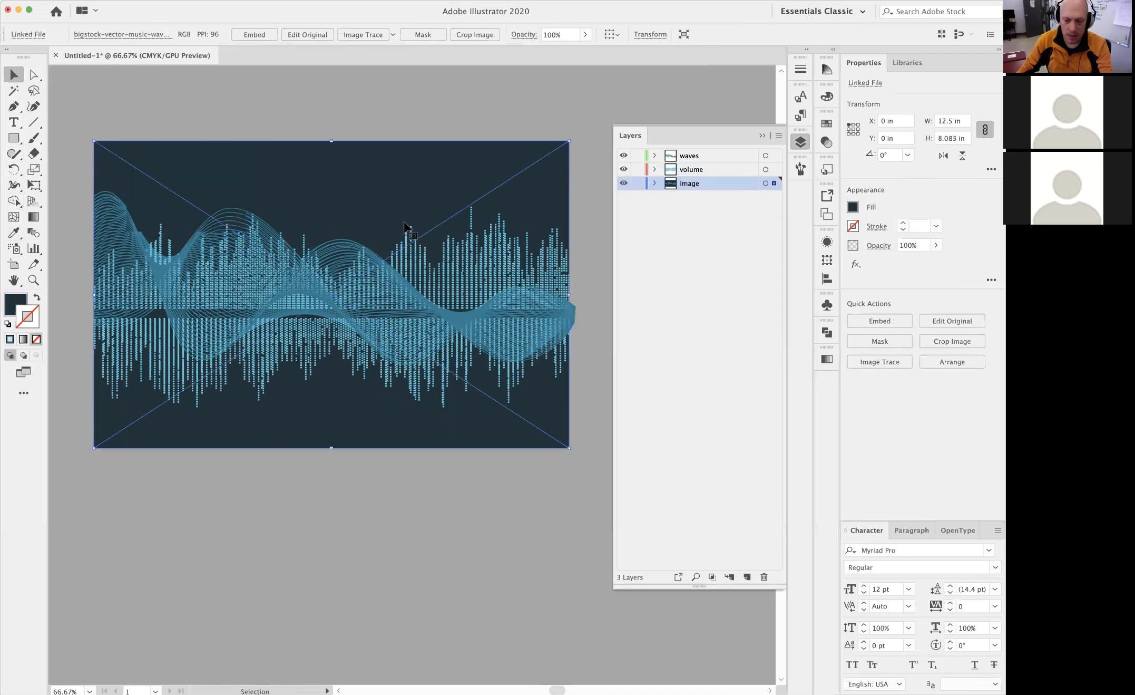
{"action": "key", "text": "Delete"}
Move the dark rectangle to the artboard's upper-left corner, stretch it to cover the whole artboard, and deselect it
{"action": "left_click", "coordinate": [190, 180]}
{"action": "left_click_drag", "start_coordinate": [217, 176], "coordinate": [182, 166]}
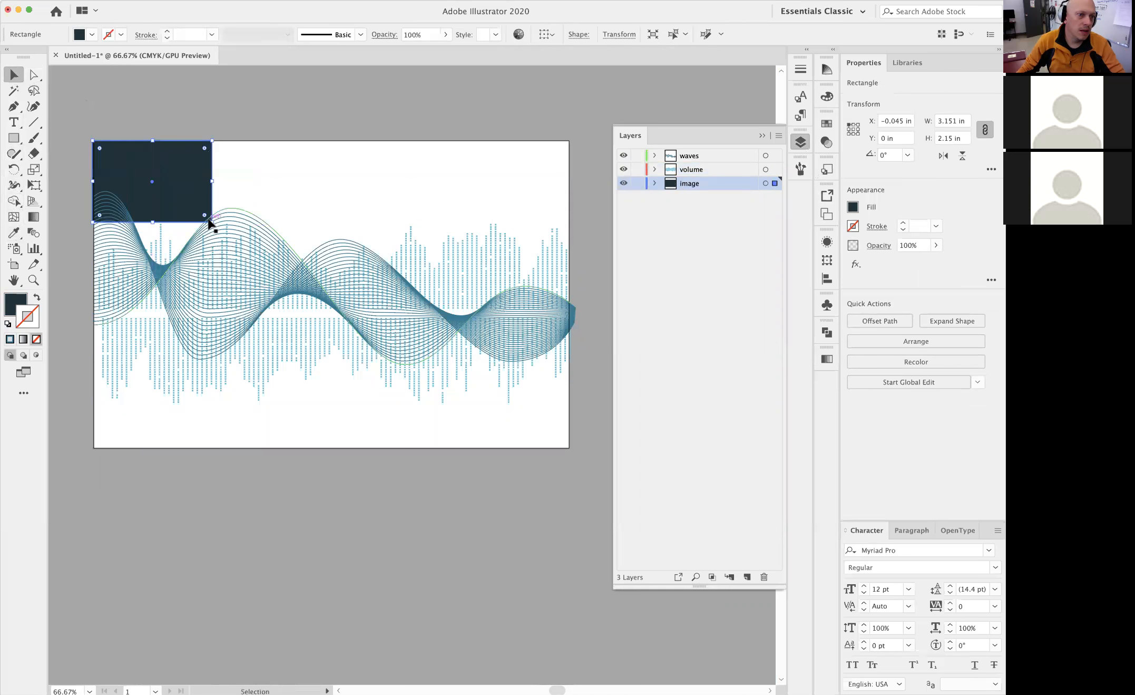
{"action": "left_click_drag", "start_coordinate": [213, 223], "coordinate": [570, 450]}
{"action": "left_click", "coordinate": [437, 497]}
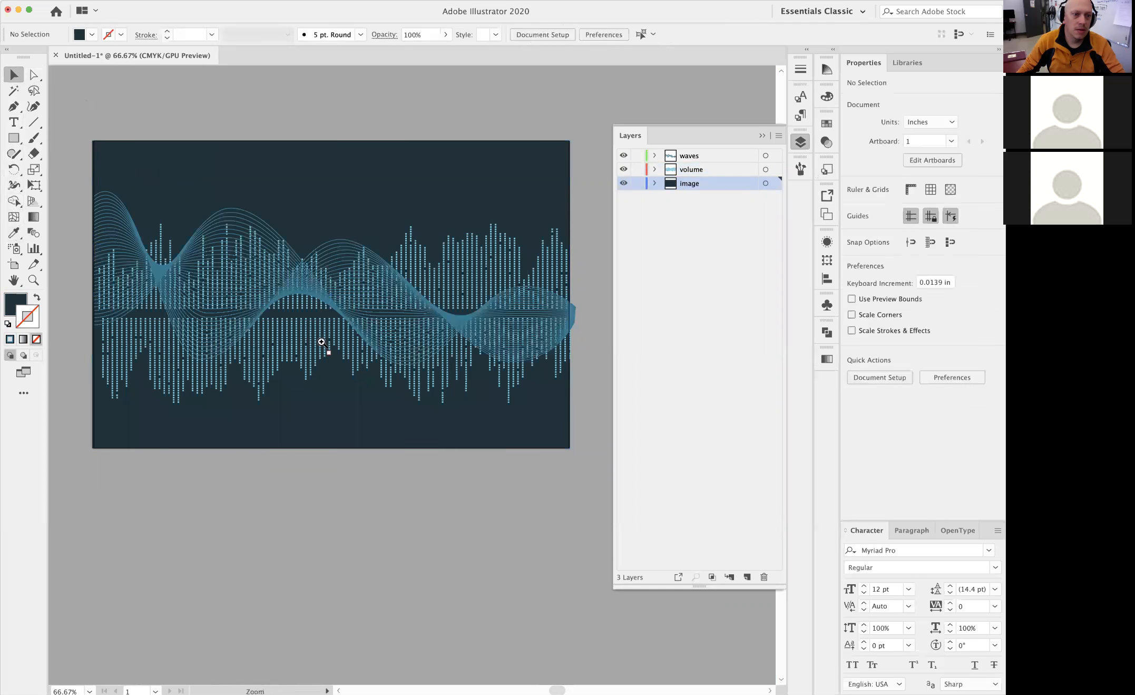
Examine the waves and bars against the dark background up close and across the full artboard
{"action": "left_click", "coordinate": [322, 343], "text": "super"}
{"action": "left_click", "coordinate": [322, 343], "text": "super"}
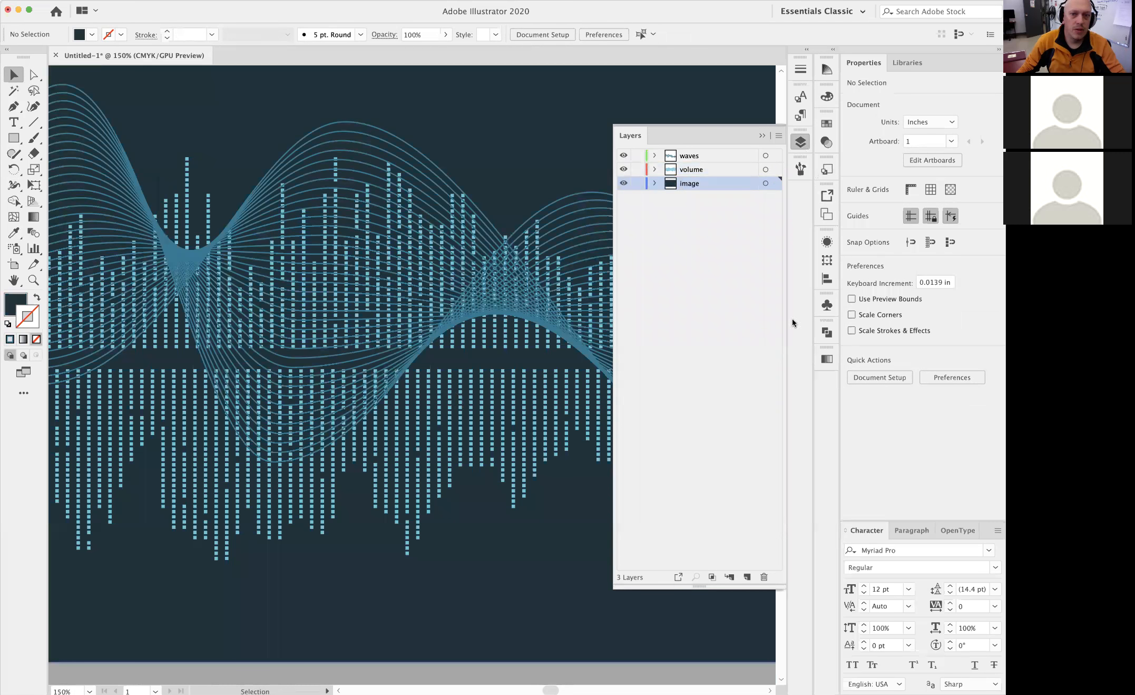
{"action": "key", "text": "F7"}
{"action": "key", "text": "super+0"}
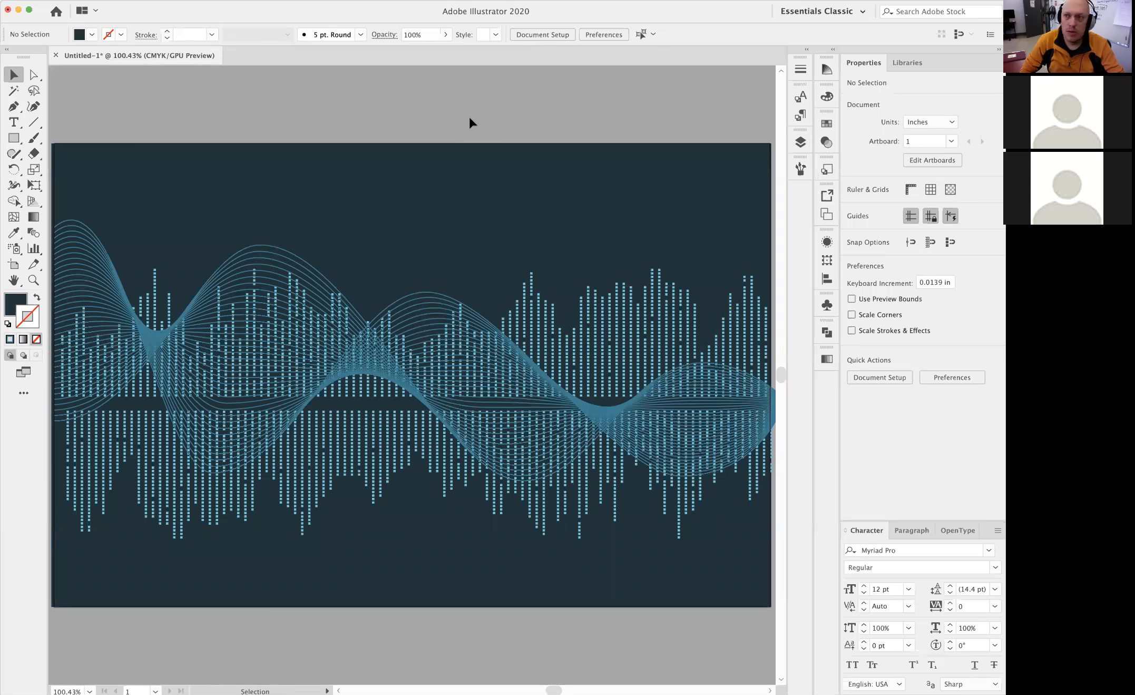